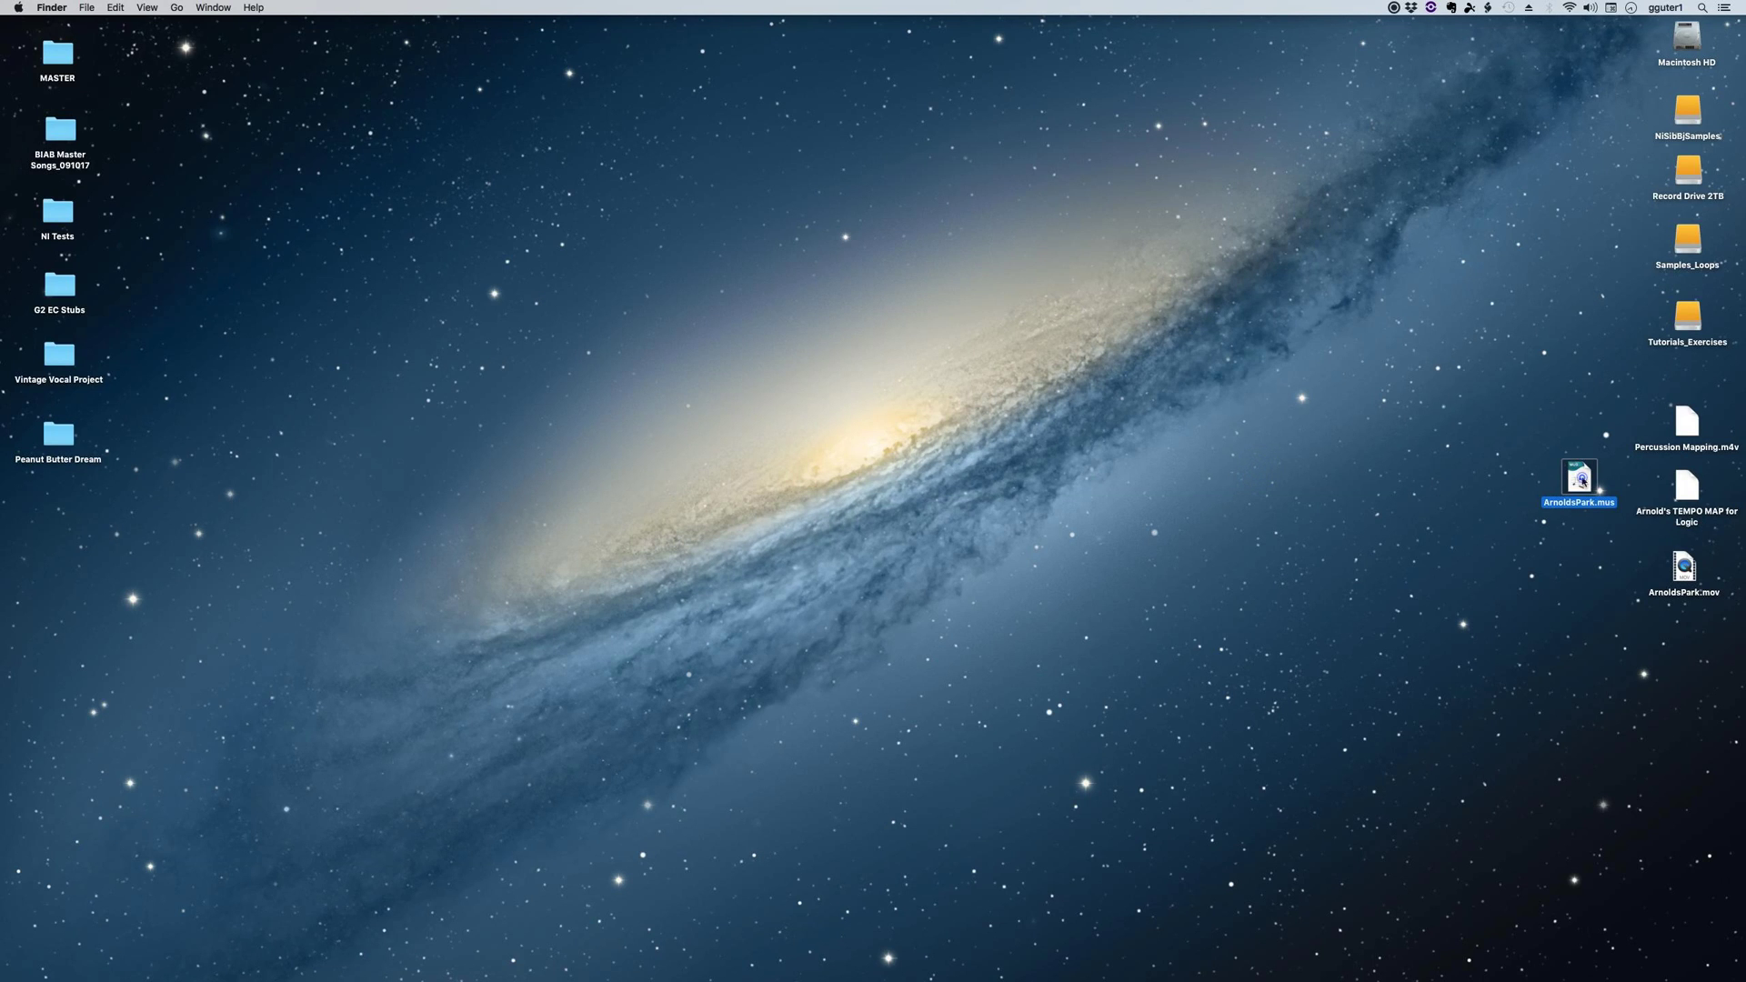
Open ArnoldsPark.mov in QuickTime Player 7 and check its 23.98 fps frame rate
{"action": "left_click", "coordinate": [1685, 483]}
{"action": "left_click", "coordinate": [1691, 567]}
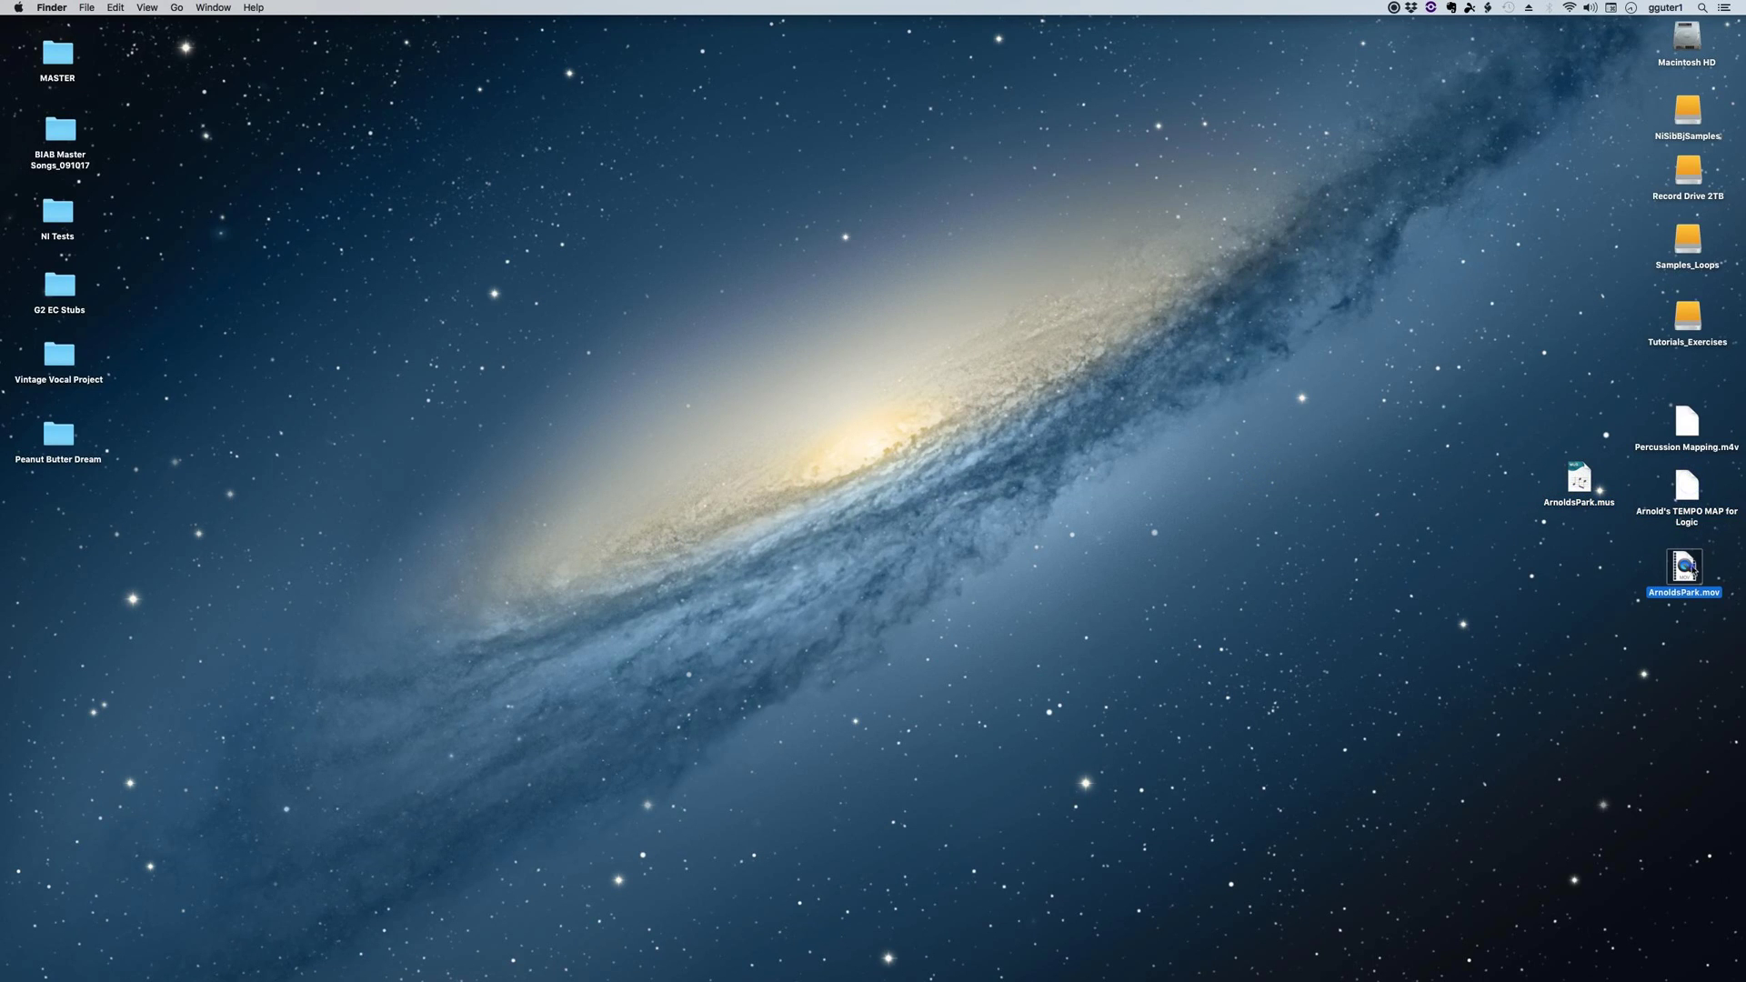
{"action": "left_click", "coordinate": [1624, 494]}
{"action": "left_click_drag", "start_coordinate": [1681, 556], "coordinate": [18, 400]}
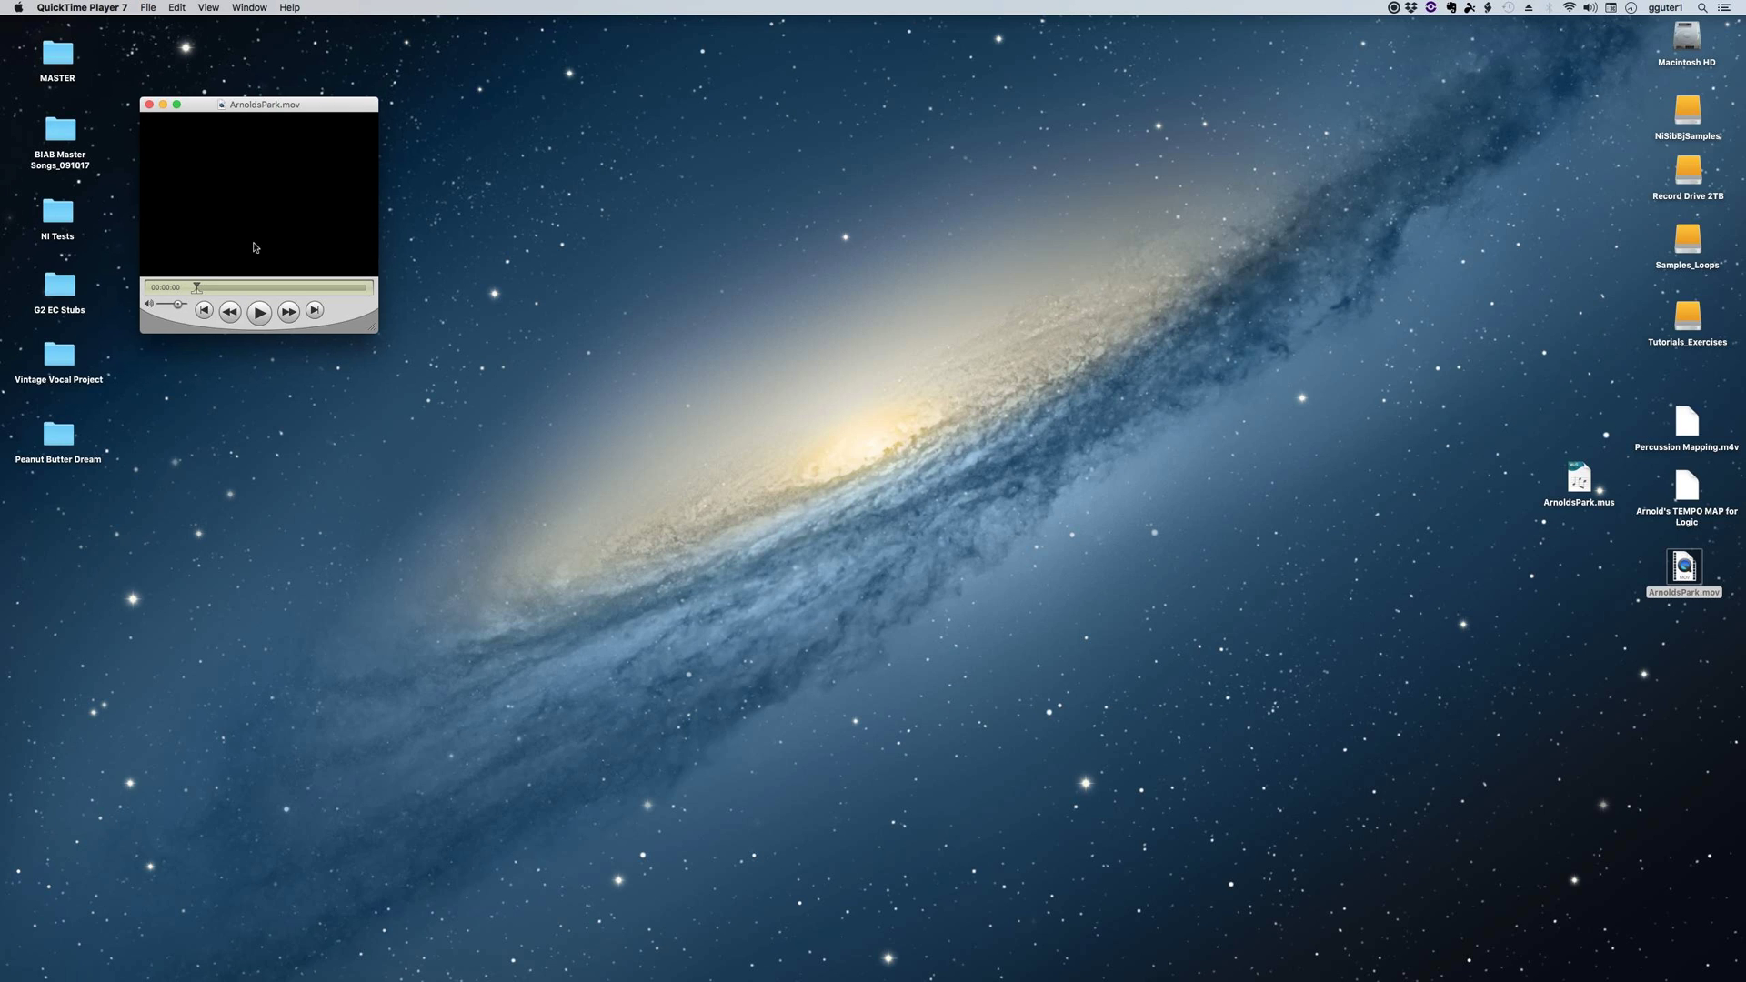
{"action": "left_click", "coordinate": [249, 7]}
{"action": "left_click", "coordinate": [258, 58]}
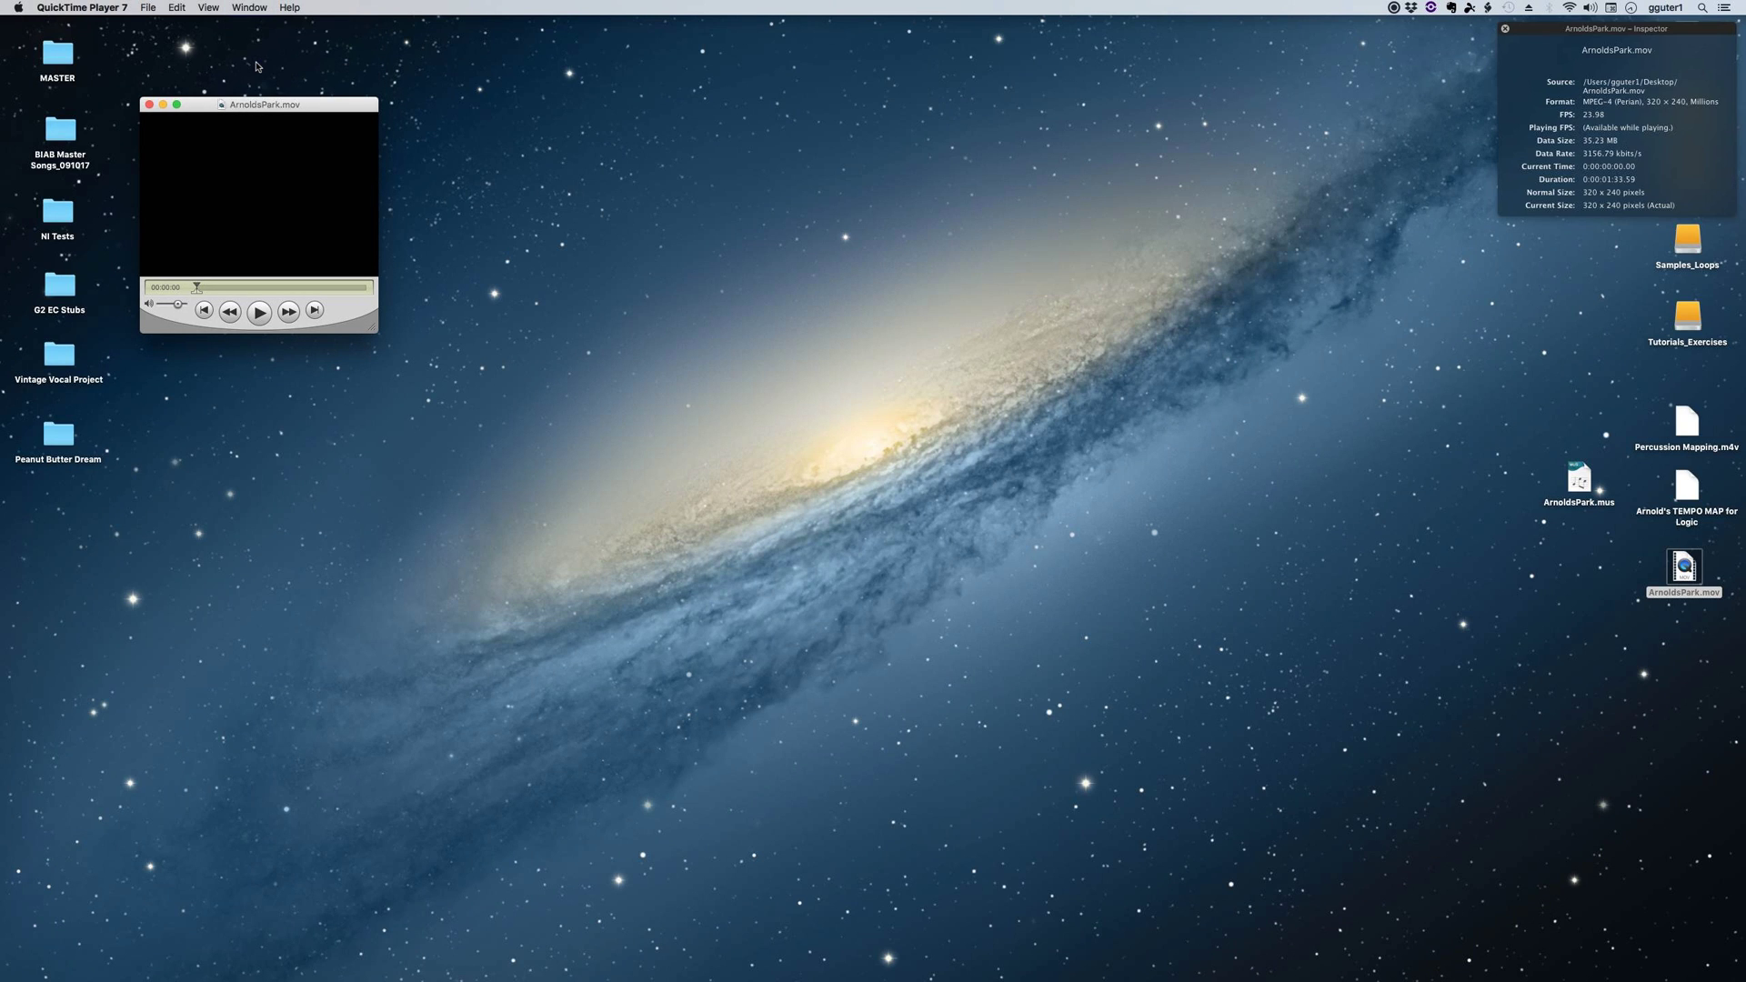
{"action": "double_click", "coordinate": [1599, 116]}
{"action": "left_click", "coordinate": [1505, 29]}
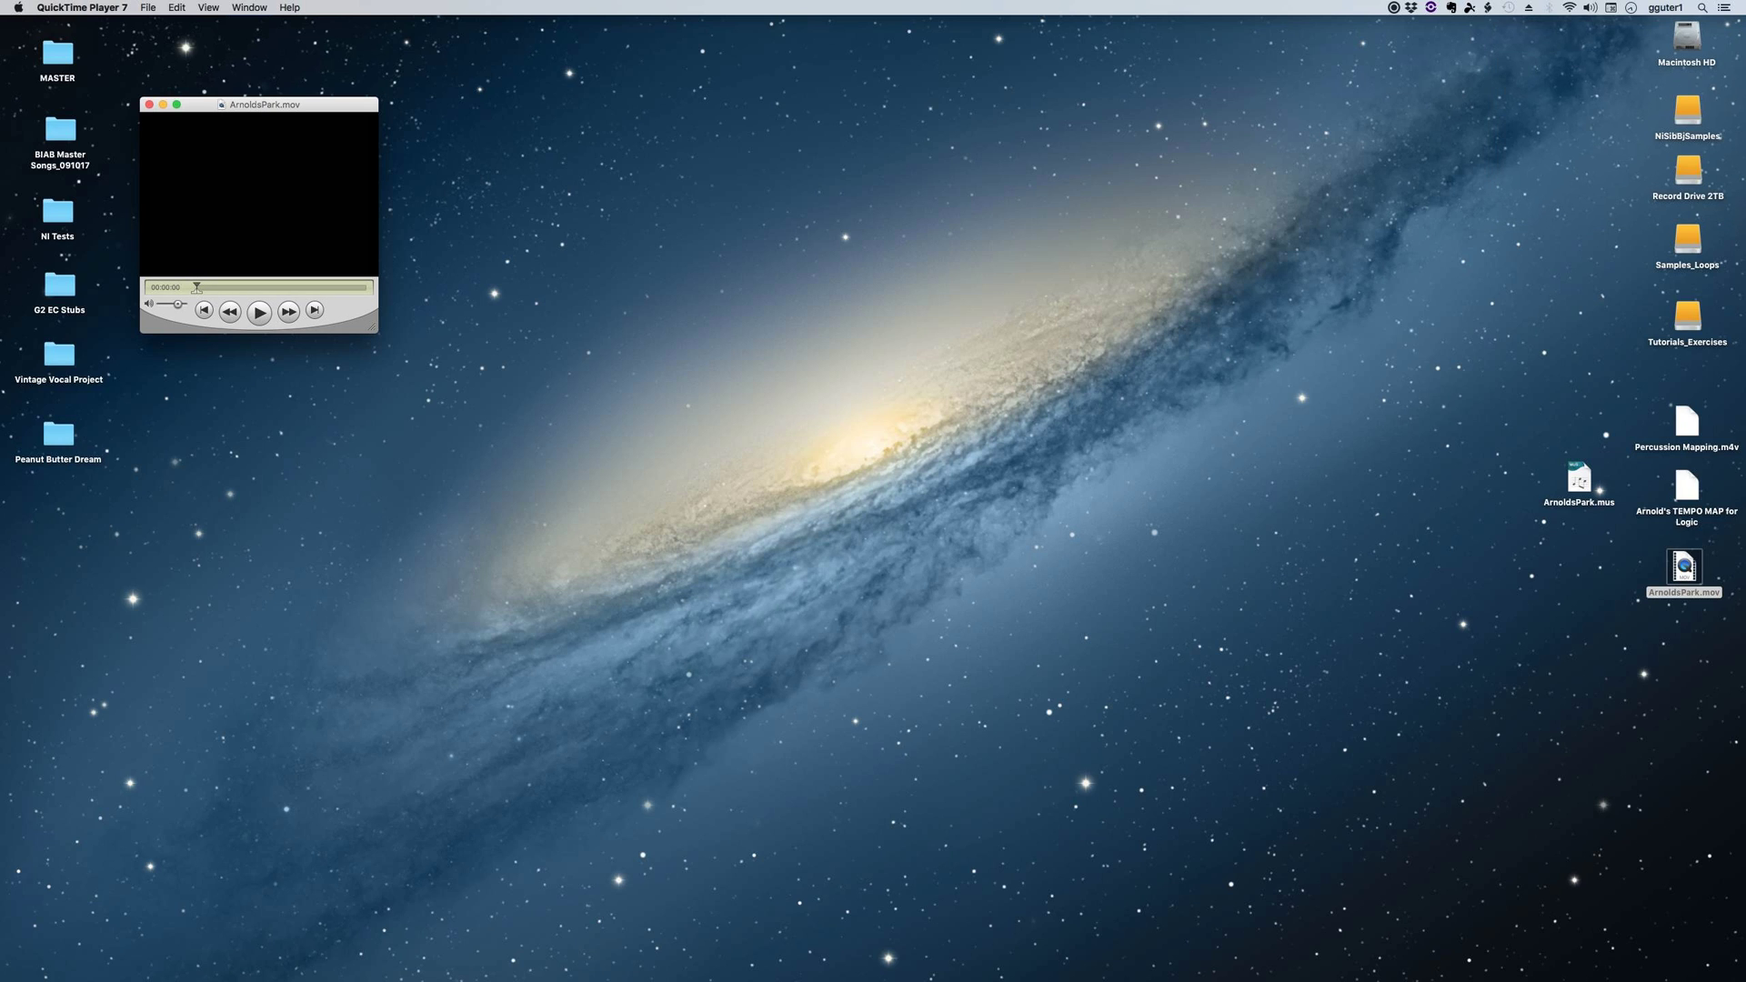
{"action": "key", "text": "super+q"}
Open the tempo map file in Logic at 23.976 fps with one software instrument track
{"action": "left_click", "coordinate": [1040, 289]}
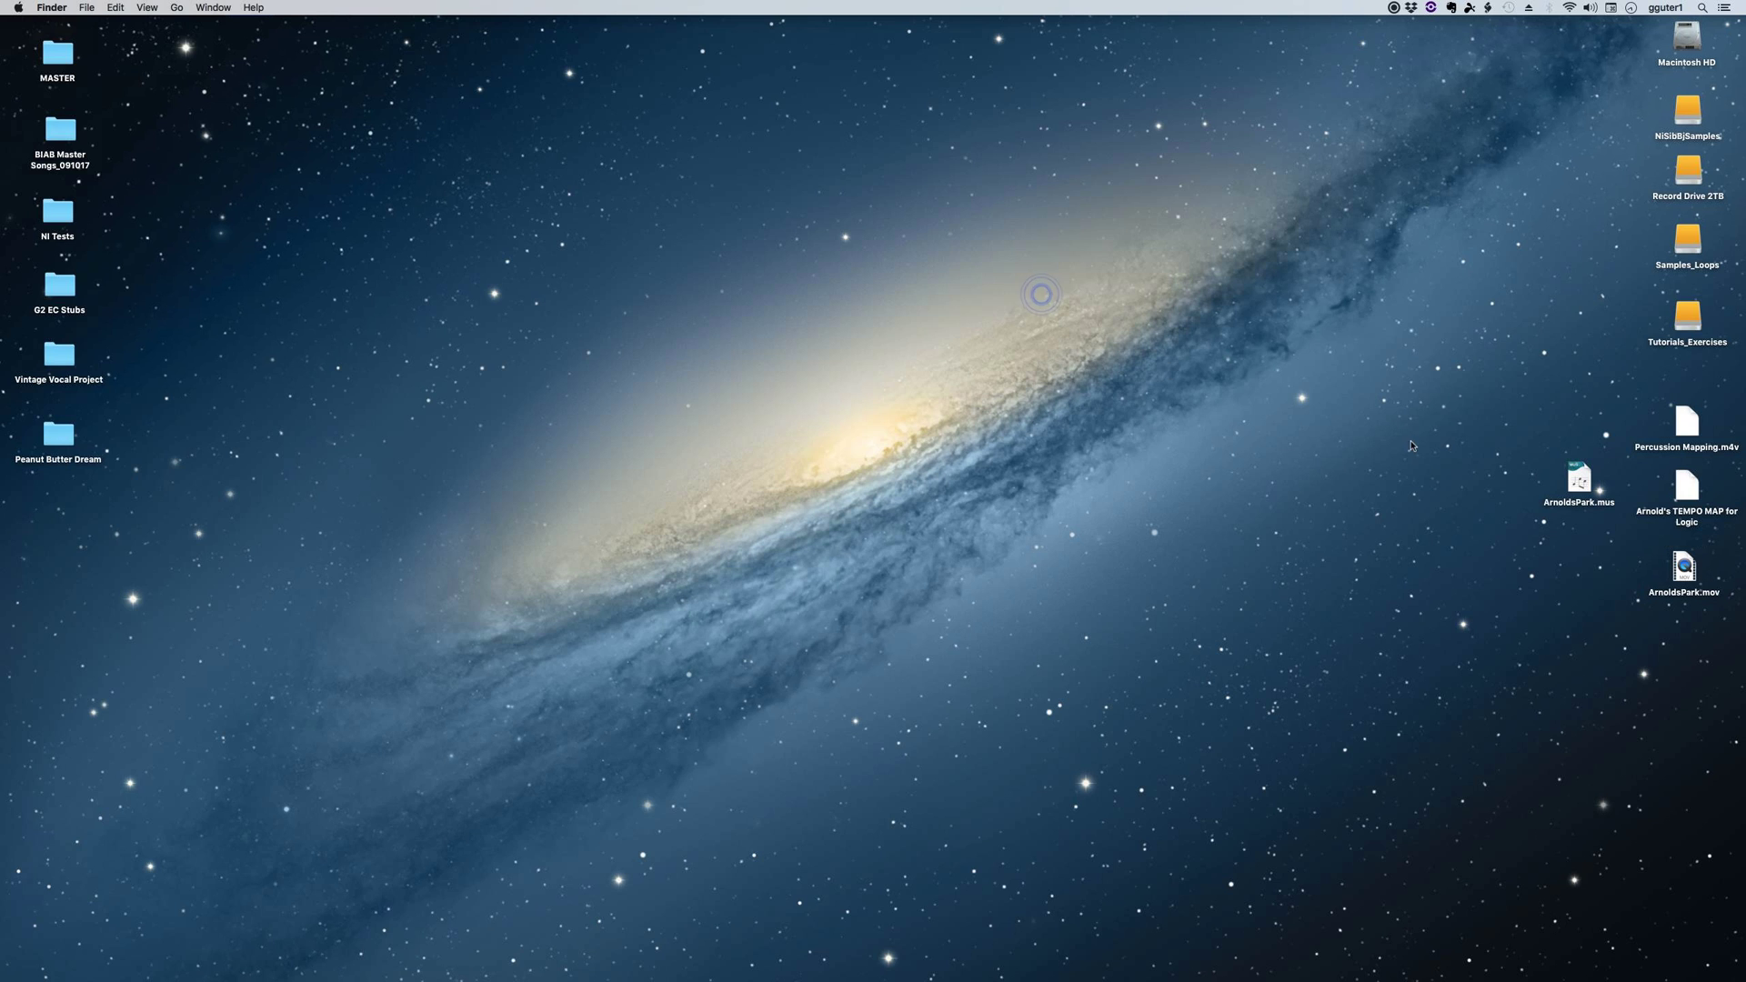
{"action": "left_click_drag", "start_coordinate": [1698, 490], "coordinate": [12, 413]}
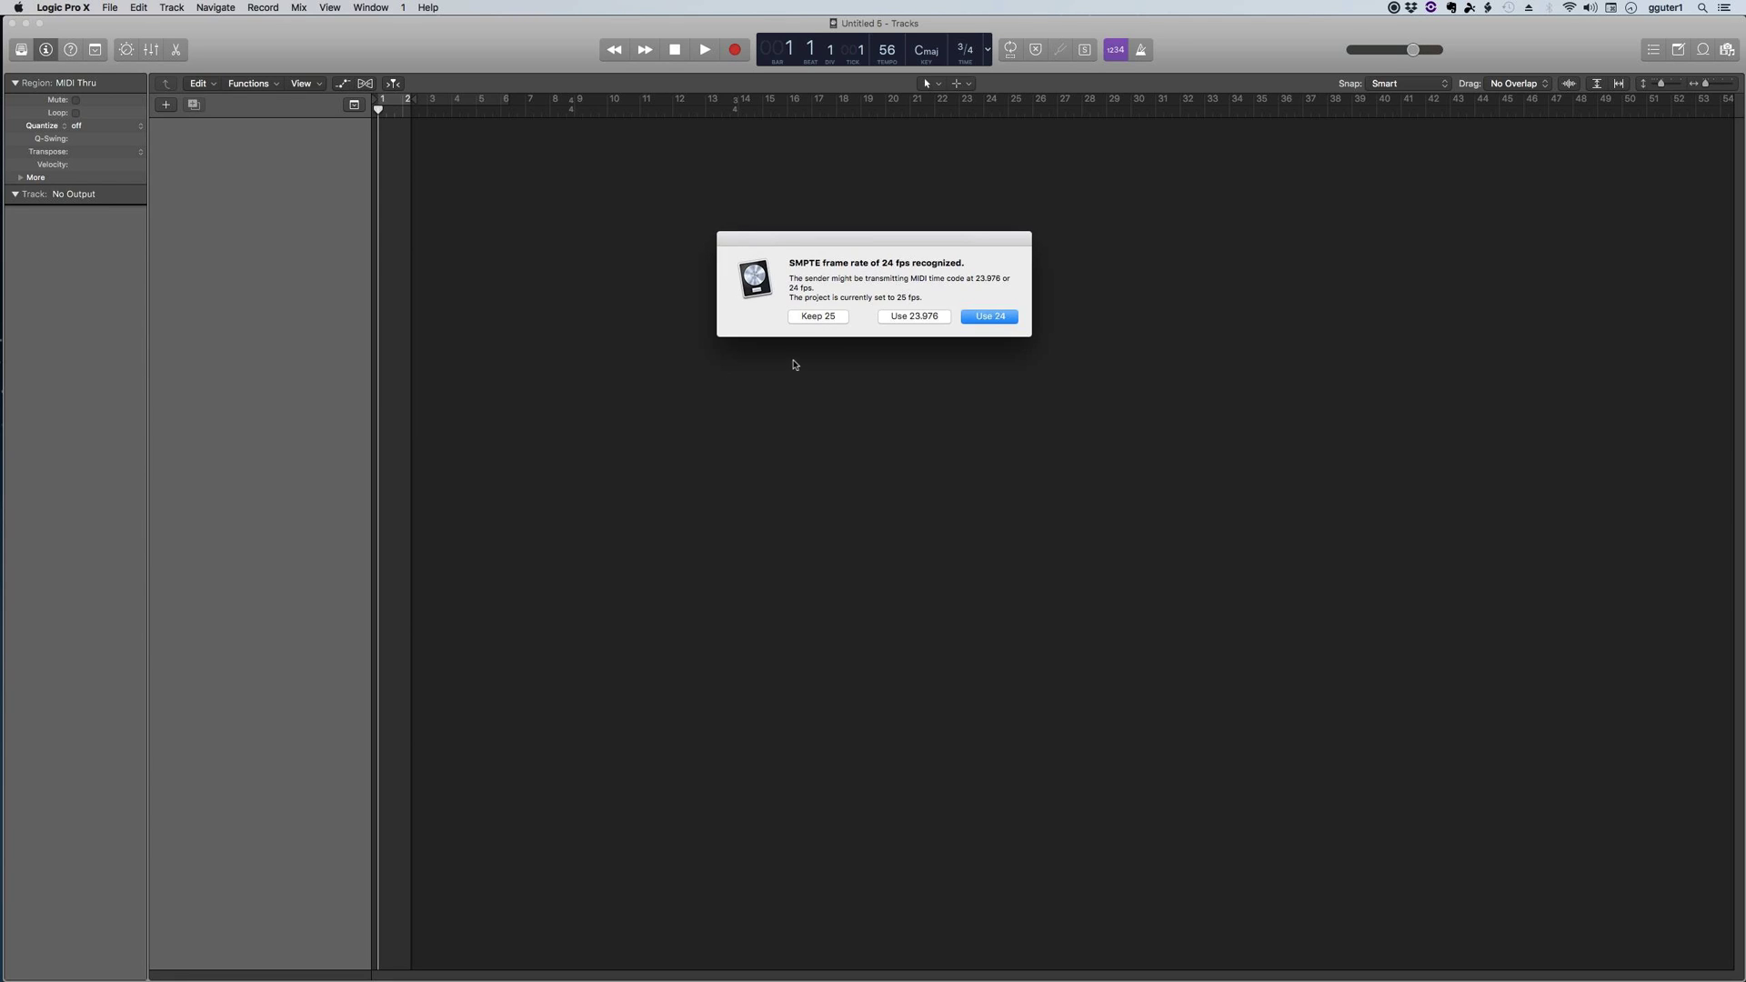
{"action": "left_click", "coordinate": [909, 318]}
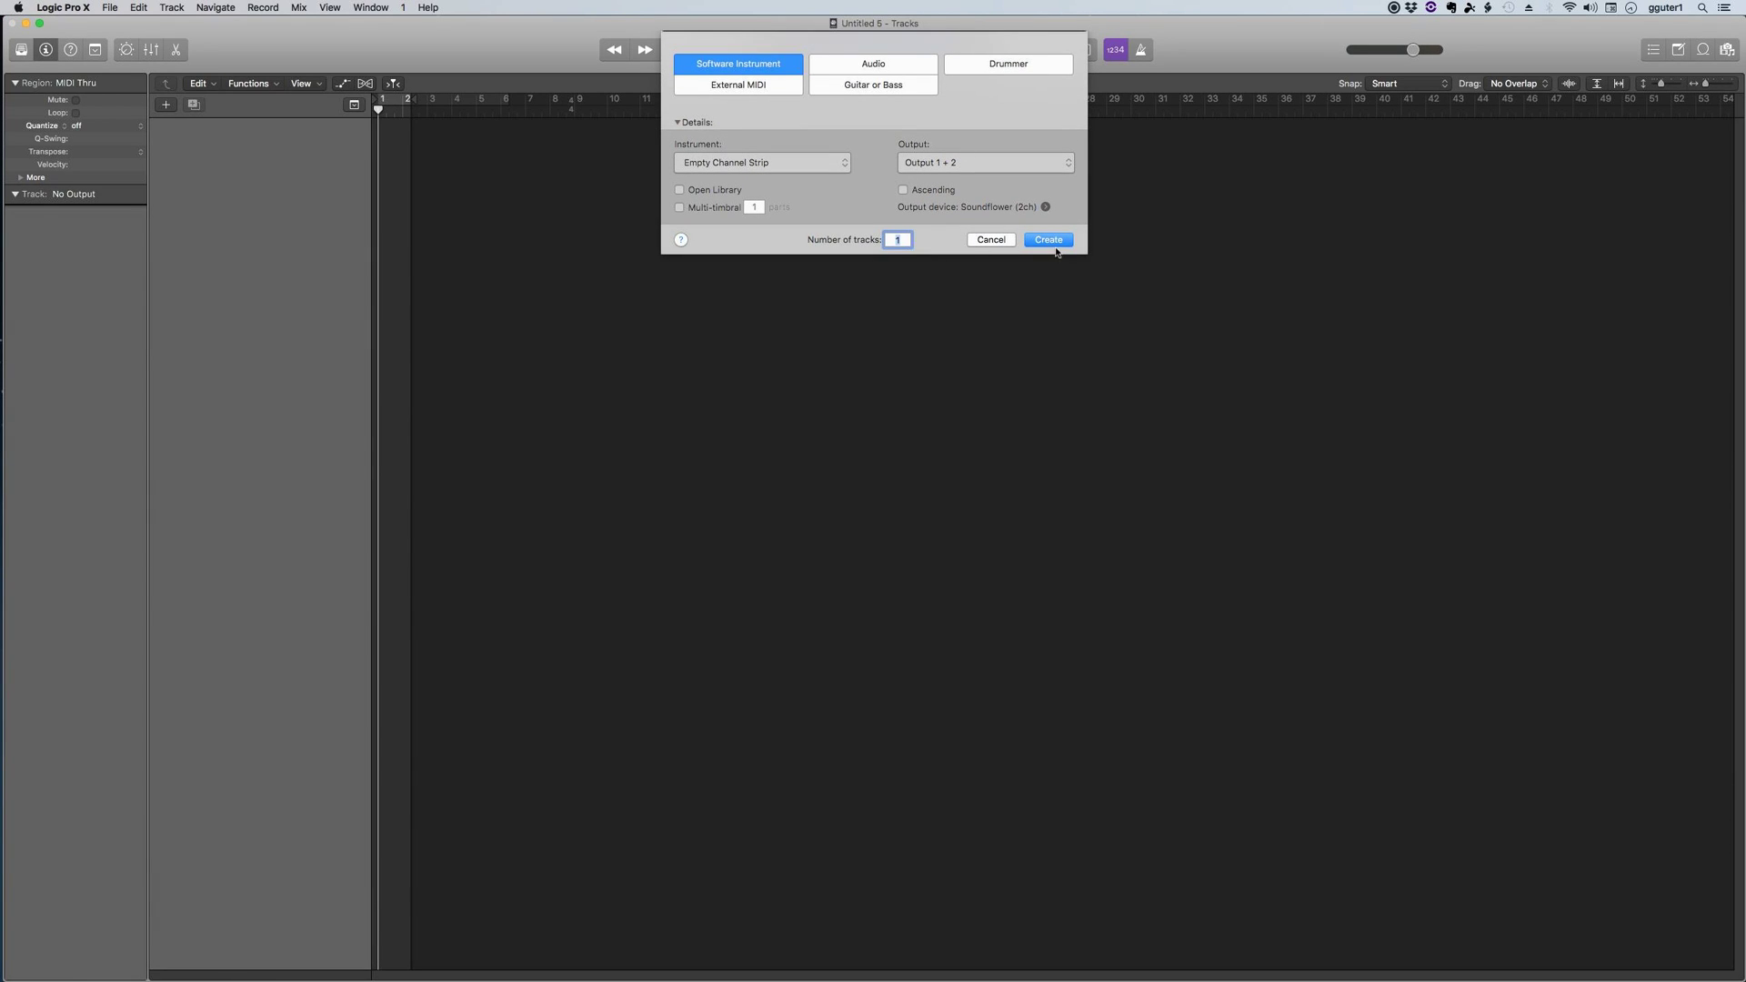
{"action": "left_click", "coordinate": [1056, 240]}
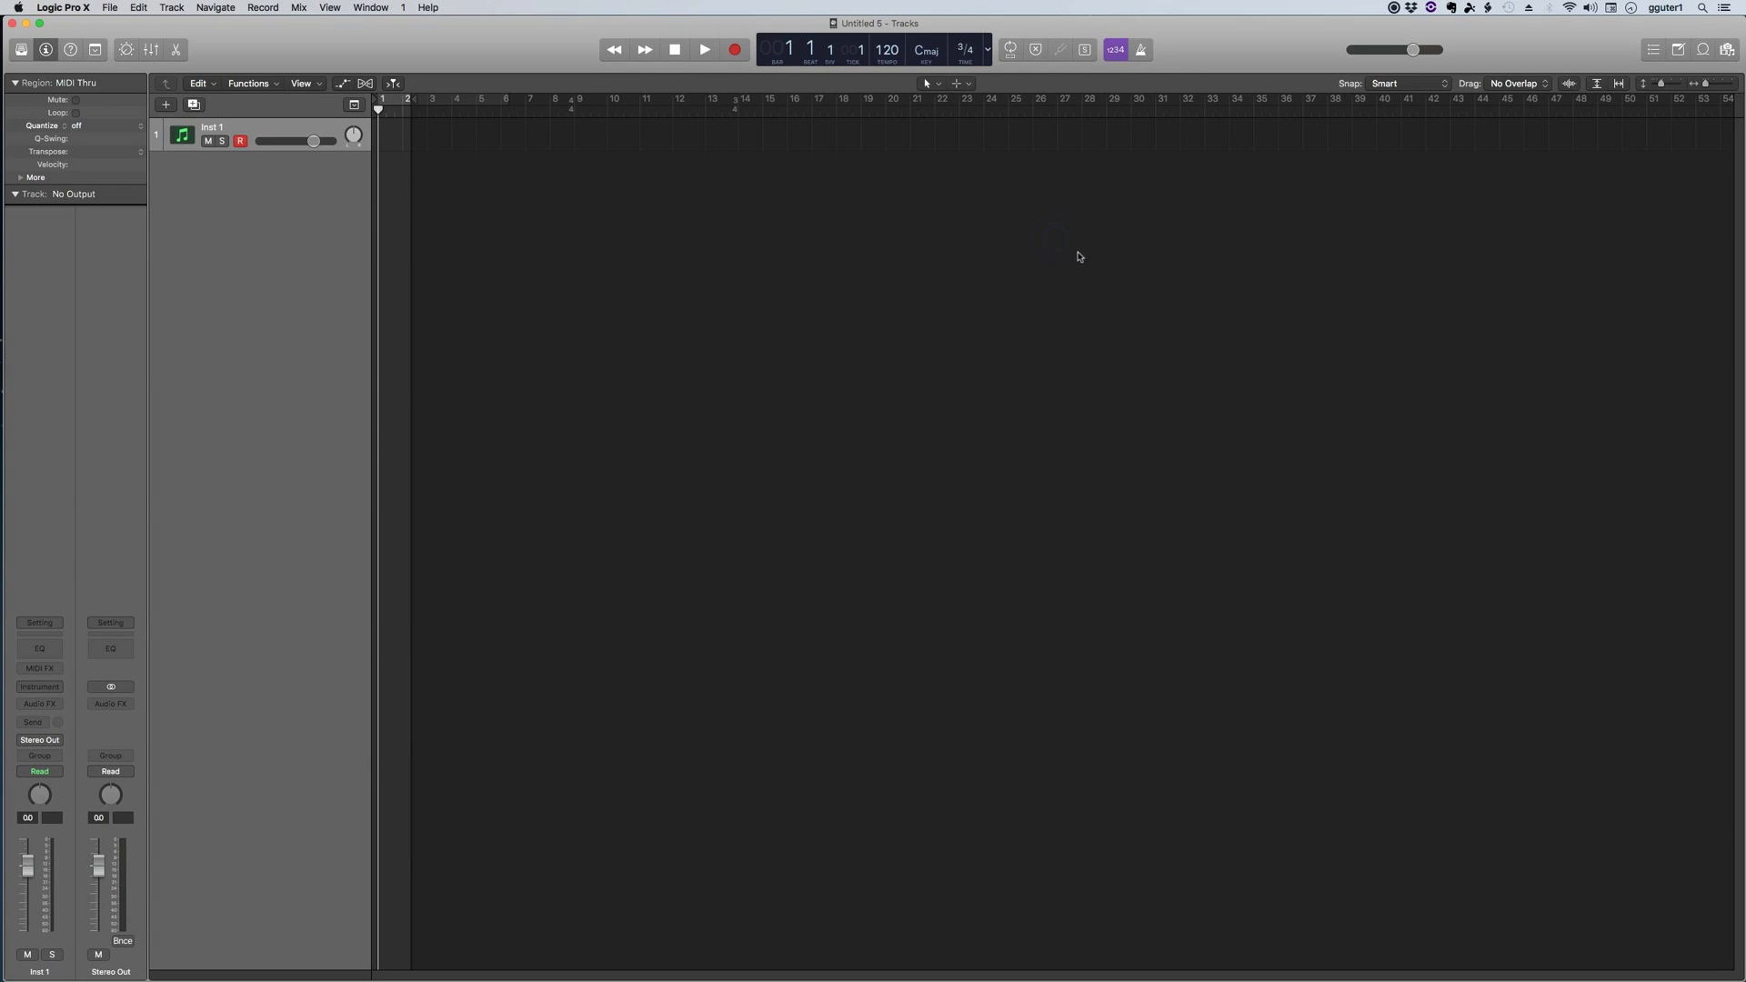
Show the global tracks and add the Movie global track
{"action": "left_click", "coordinate": [354, 105]}
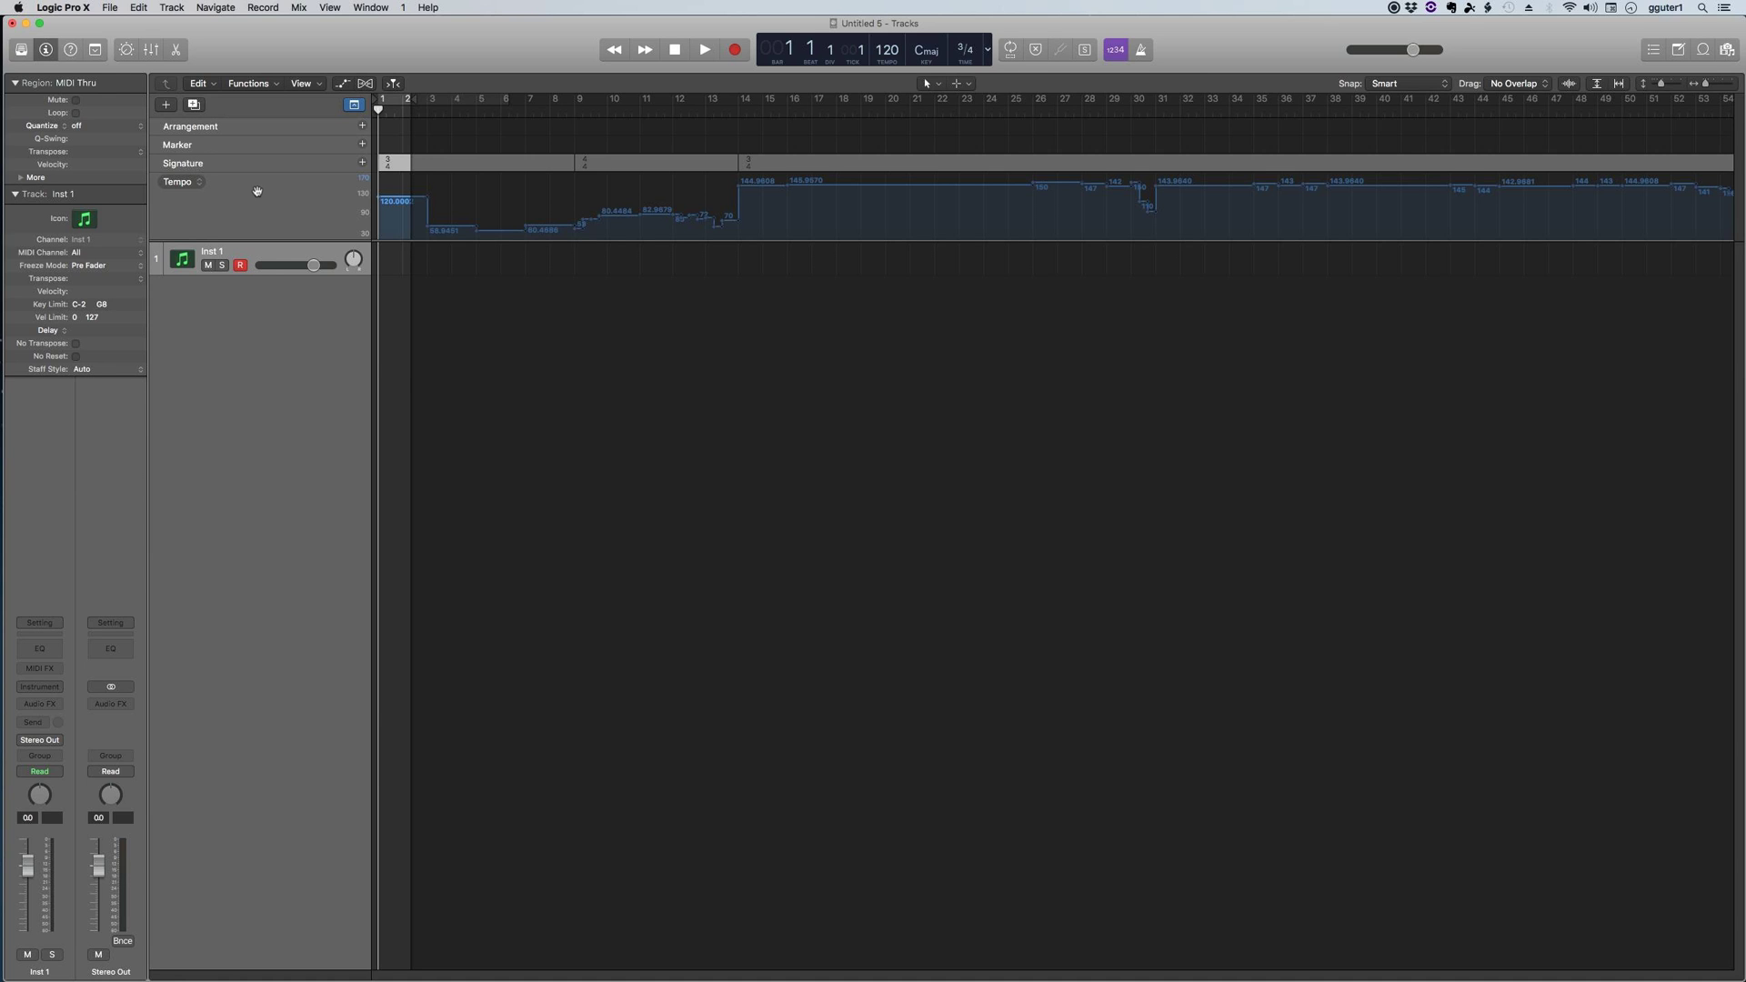
{"action": "right_click", "coordinate": [259, 193]}
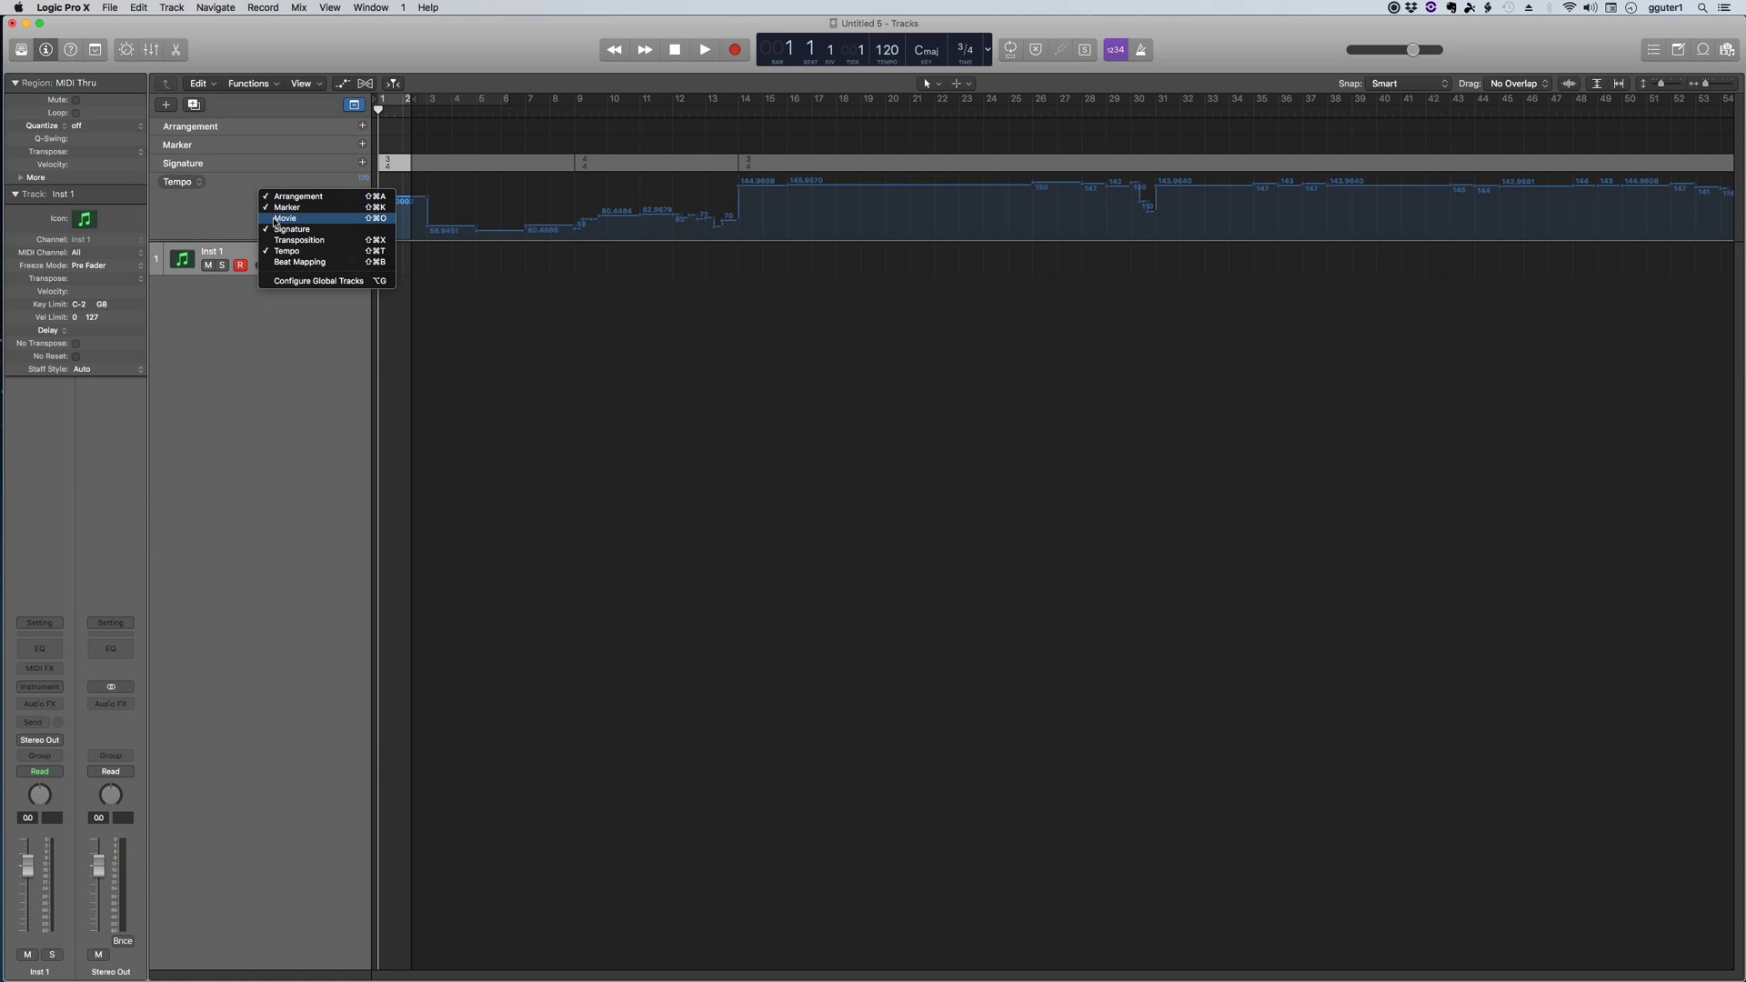
{"action": "left_click", "coordinate": [348, 222]}
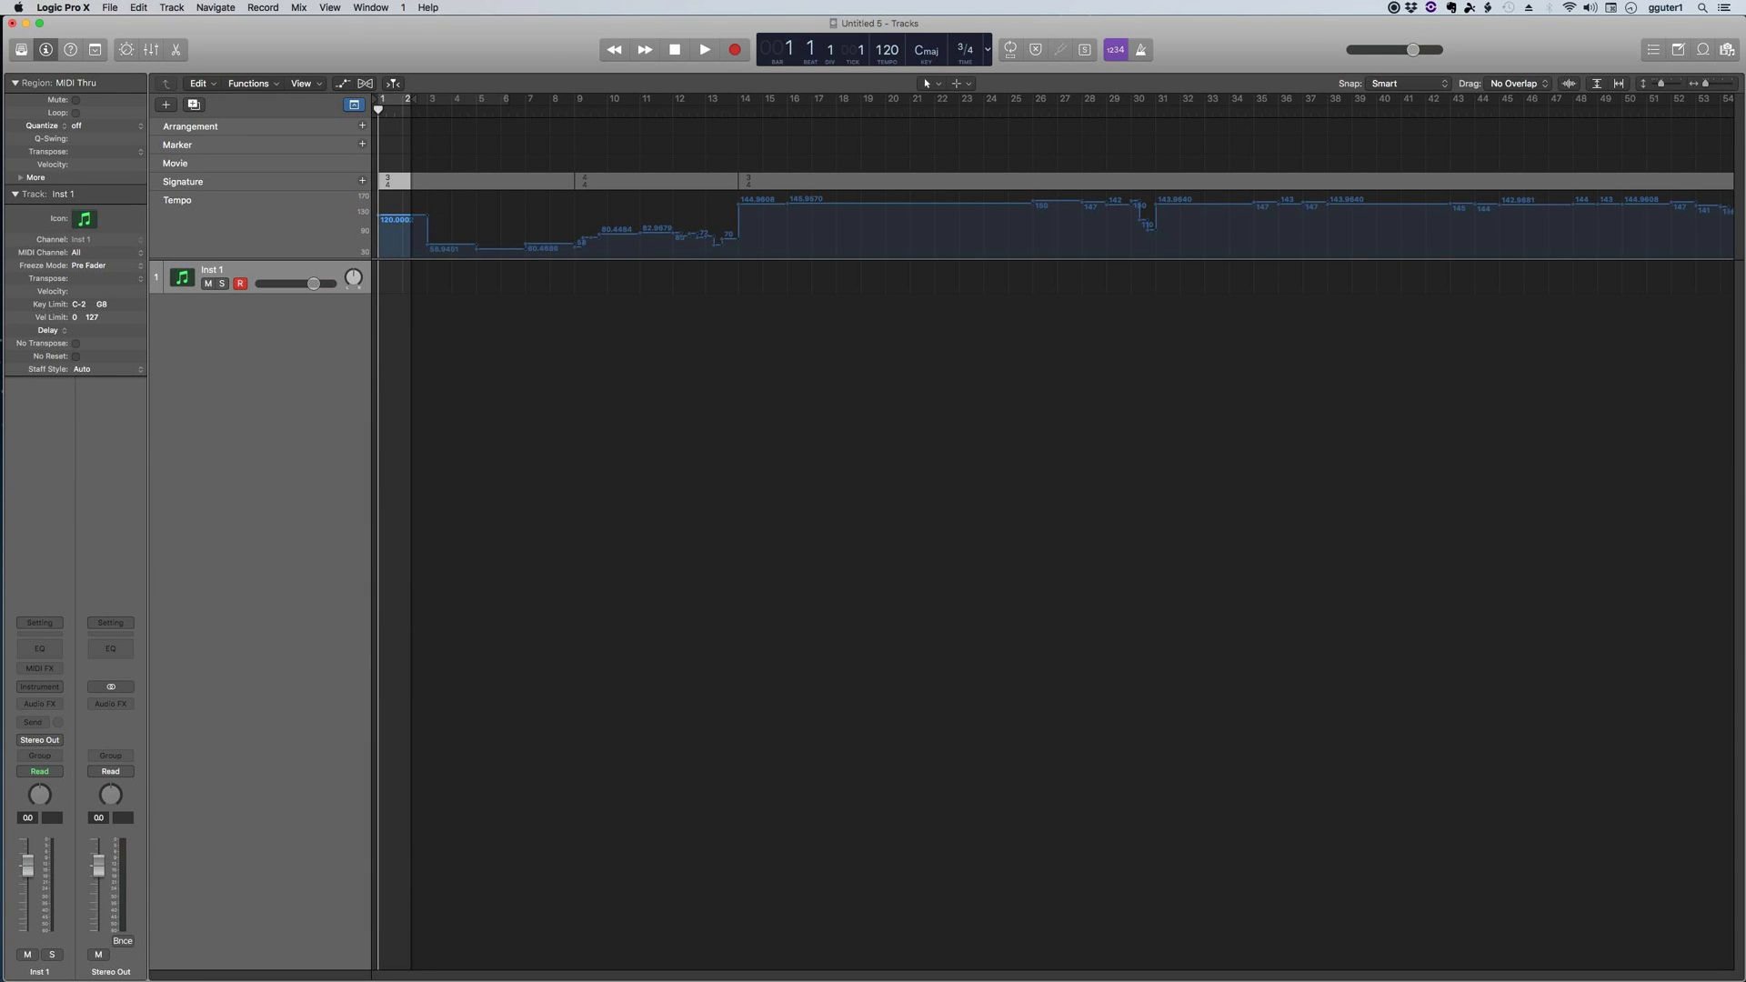
Make sure Show Advanced Tools is enabled in Logic's Advanced preferences
{"action": "left_click", "coordinate": [62, 7]}
{"action": "mouse_move", "coordinate": [82, 44]}
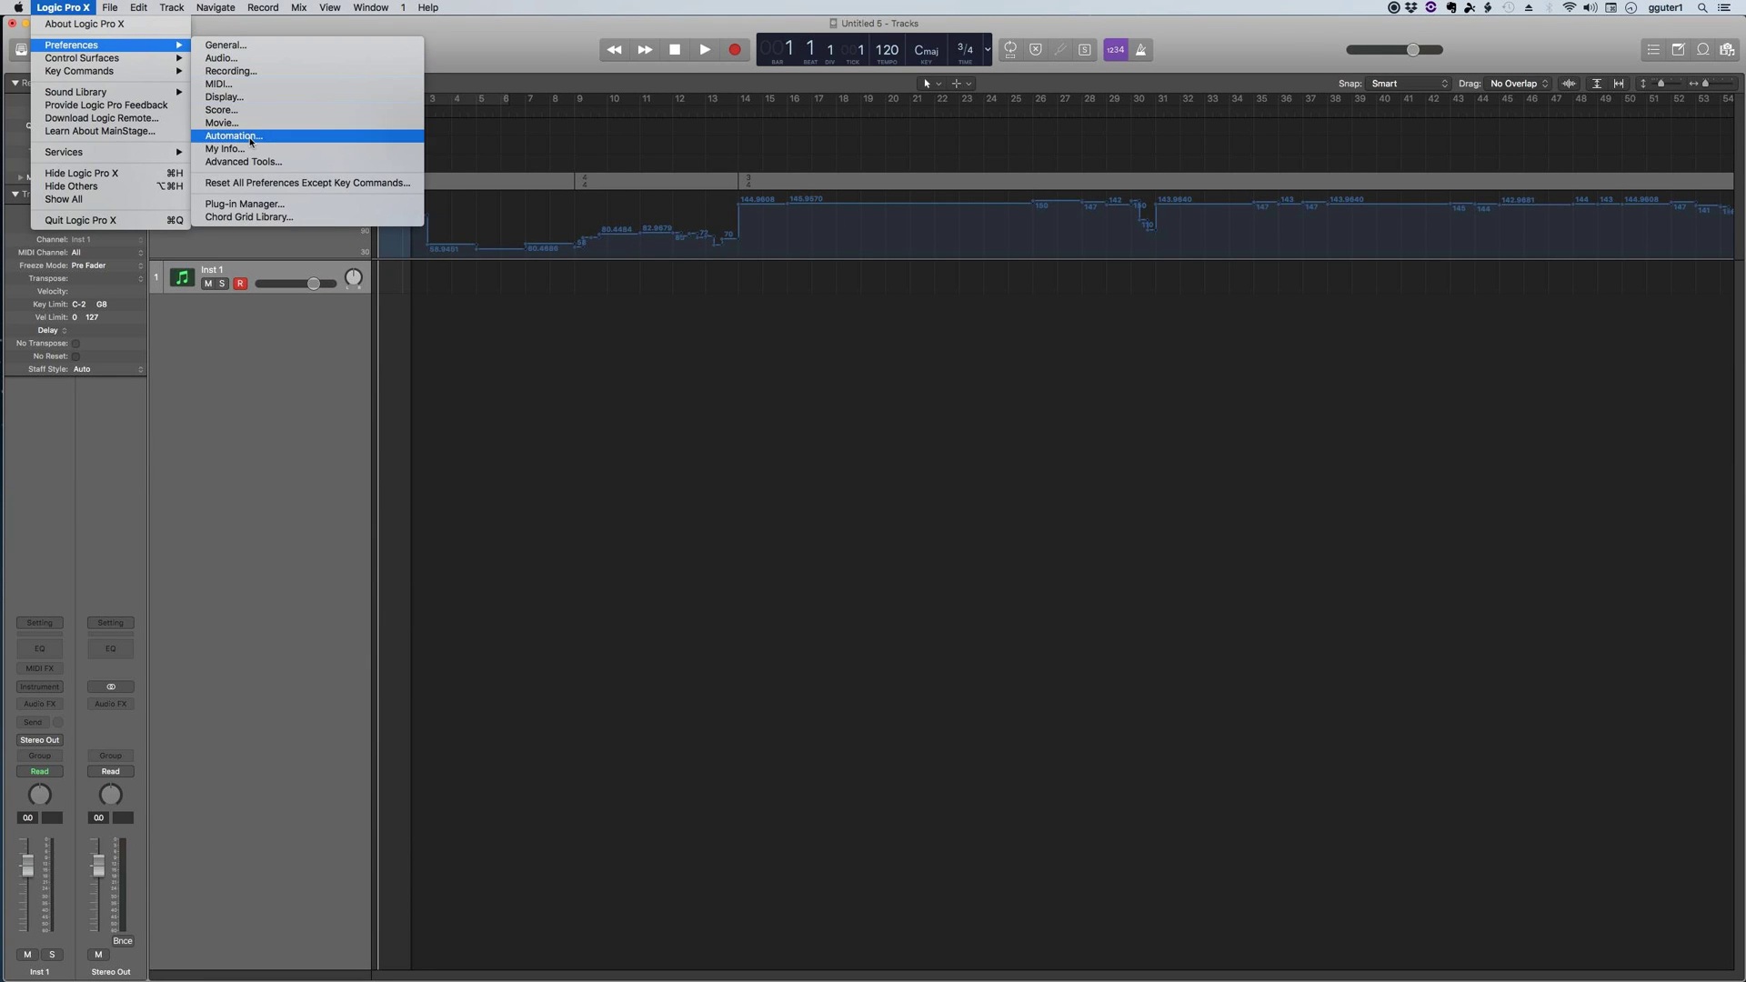
{"action": "left_click", "coordinate": [333, 161]}
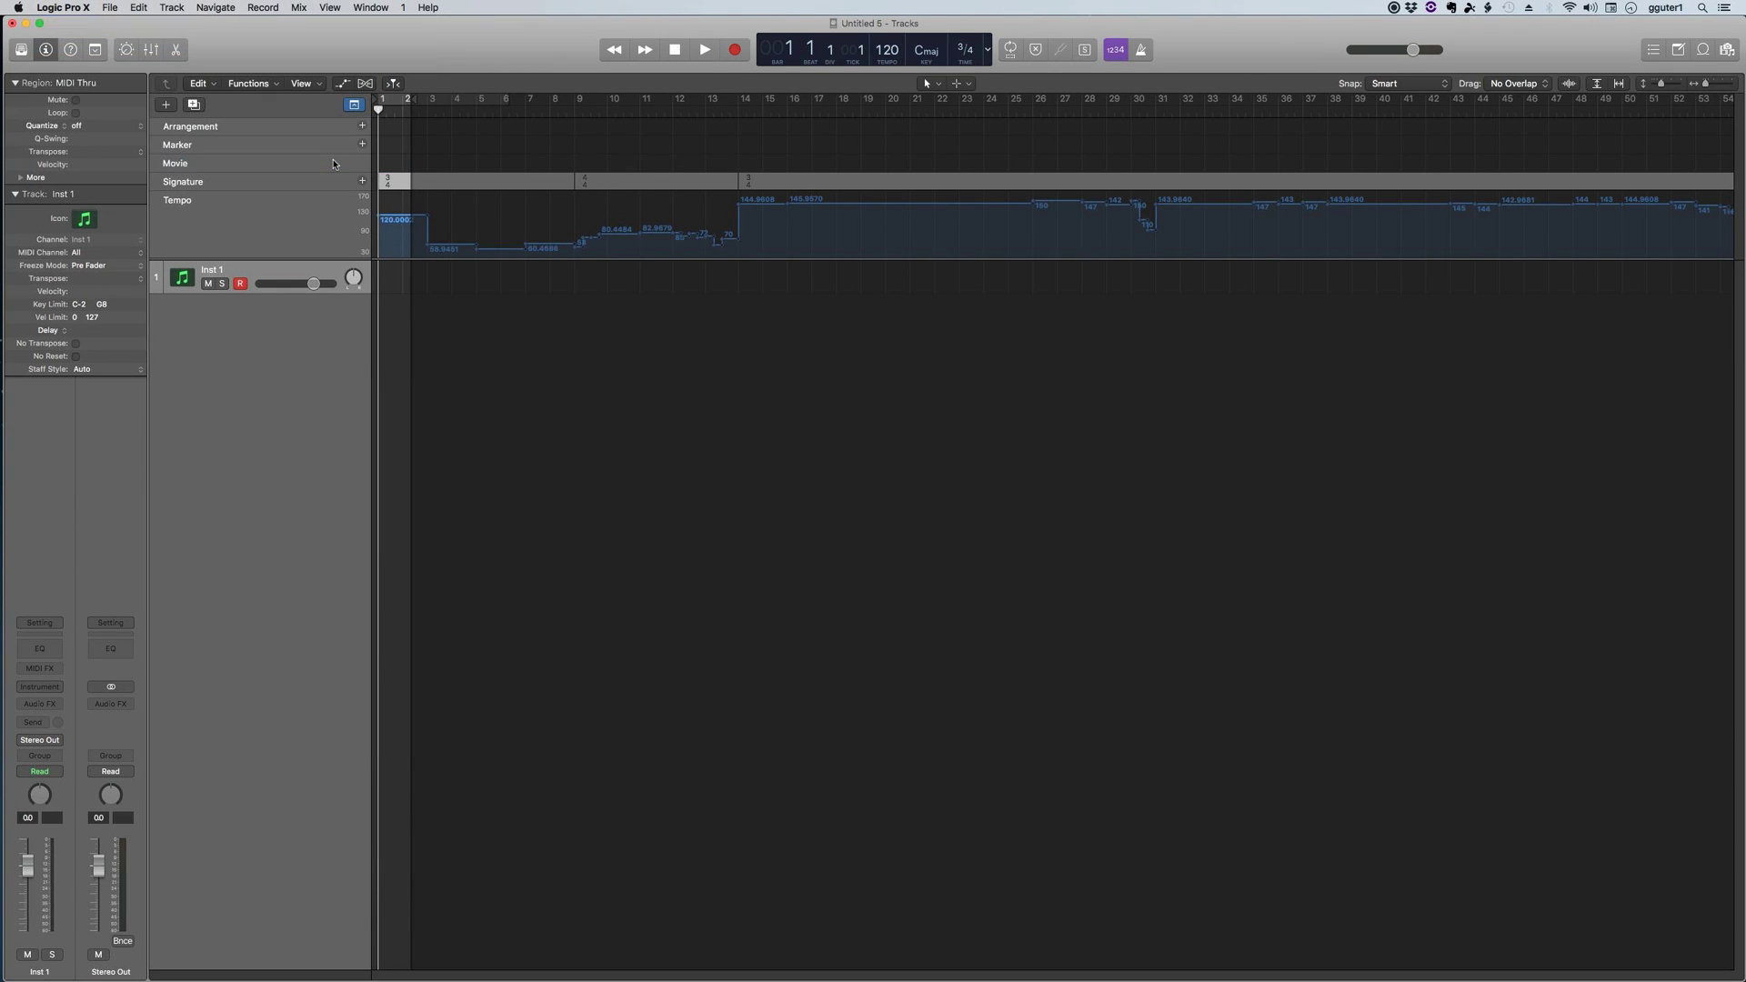
{"action": "left_click", "coordinate": [804, 368]}
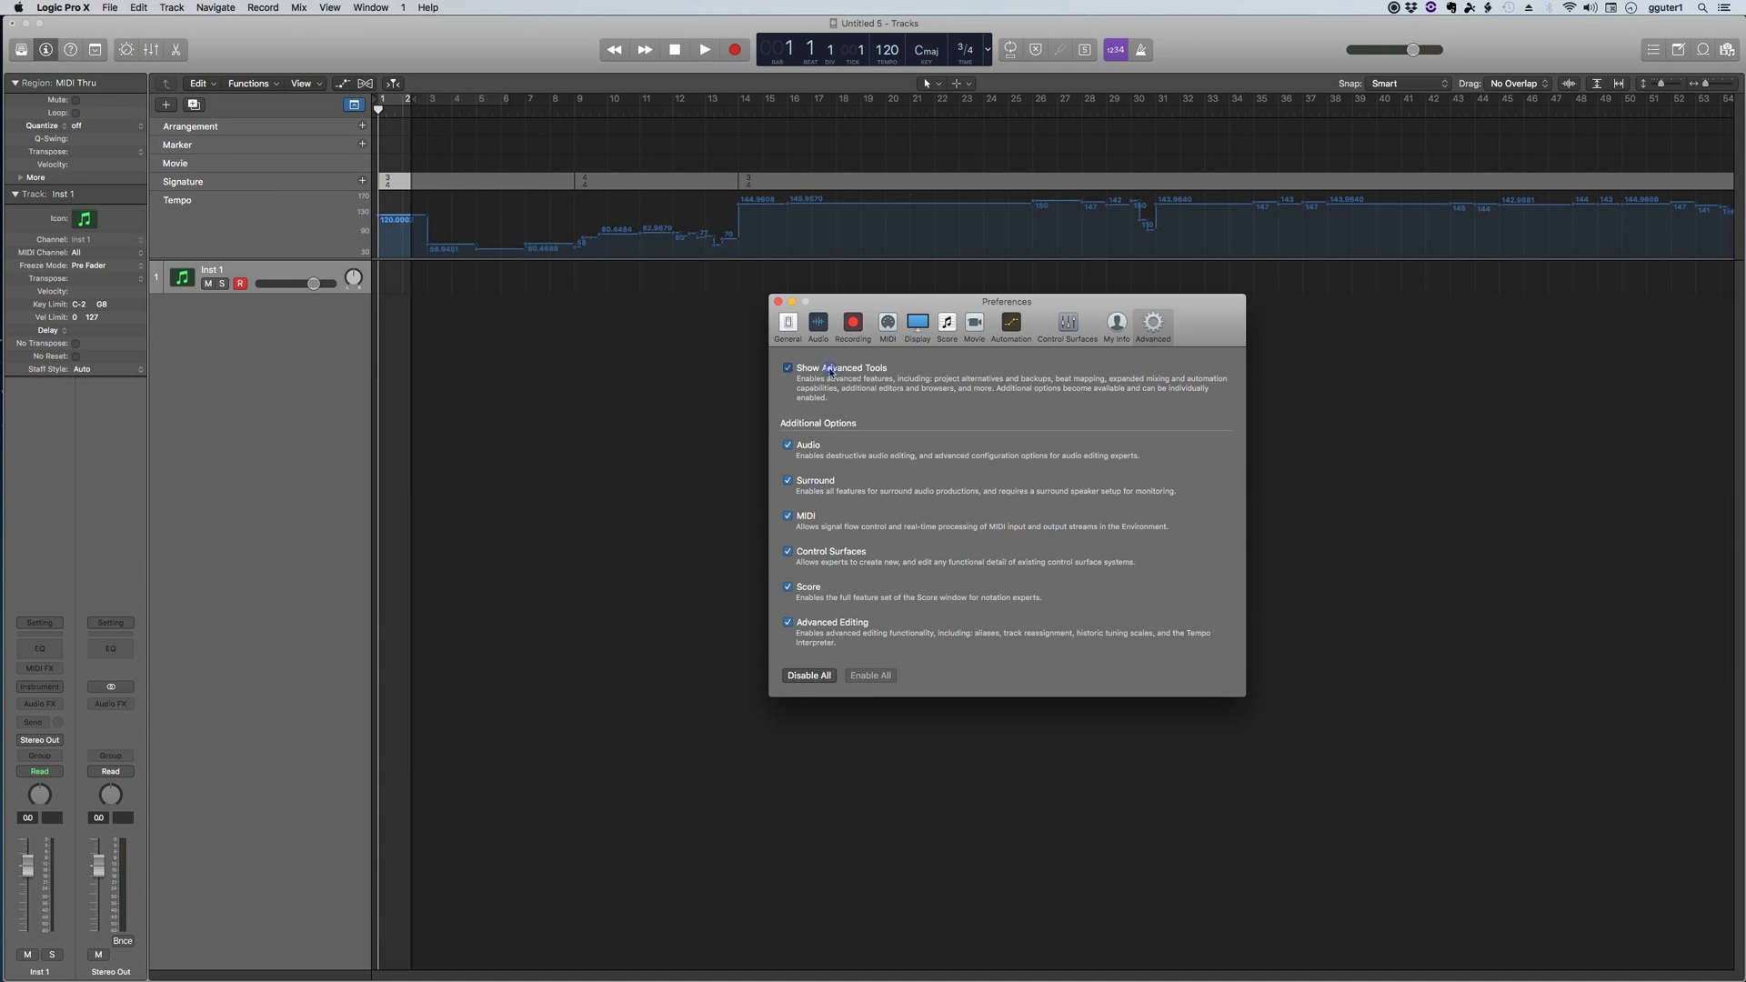
{"action": "left_click", "coordinate": [855, 371]}
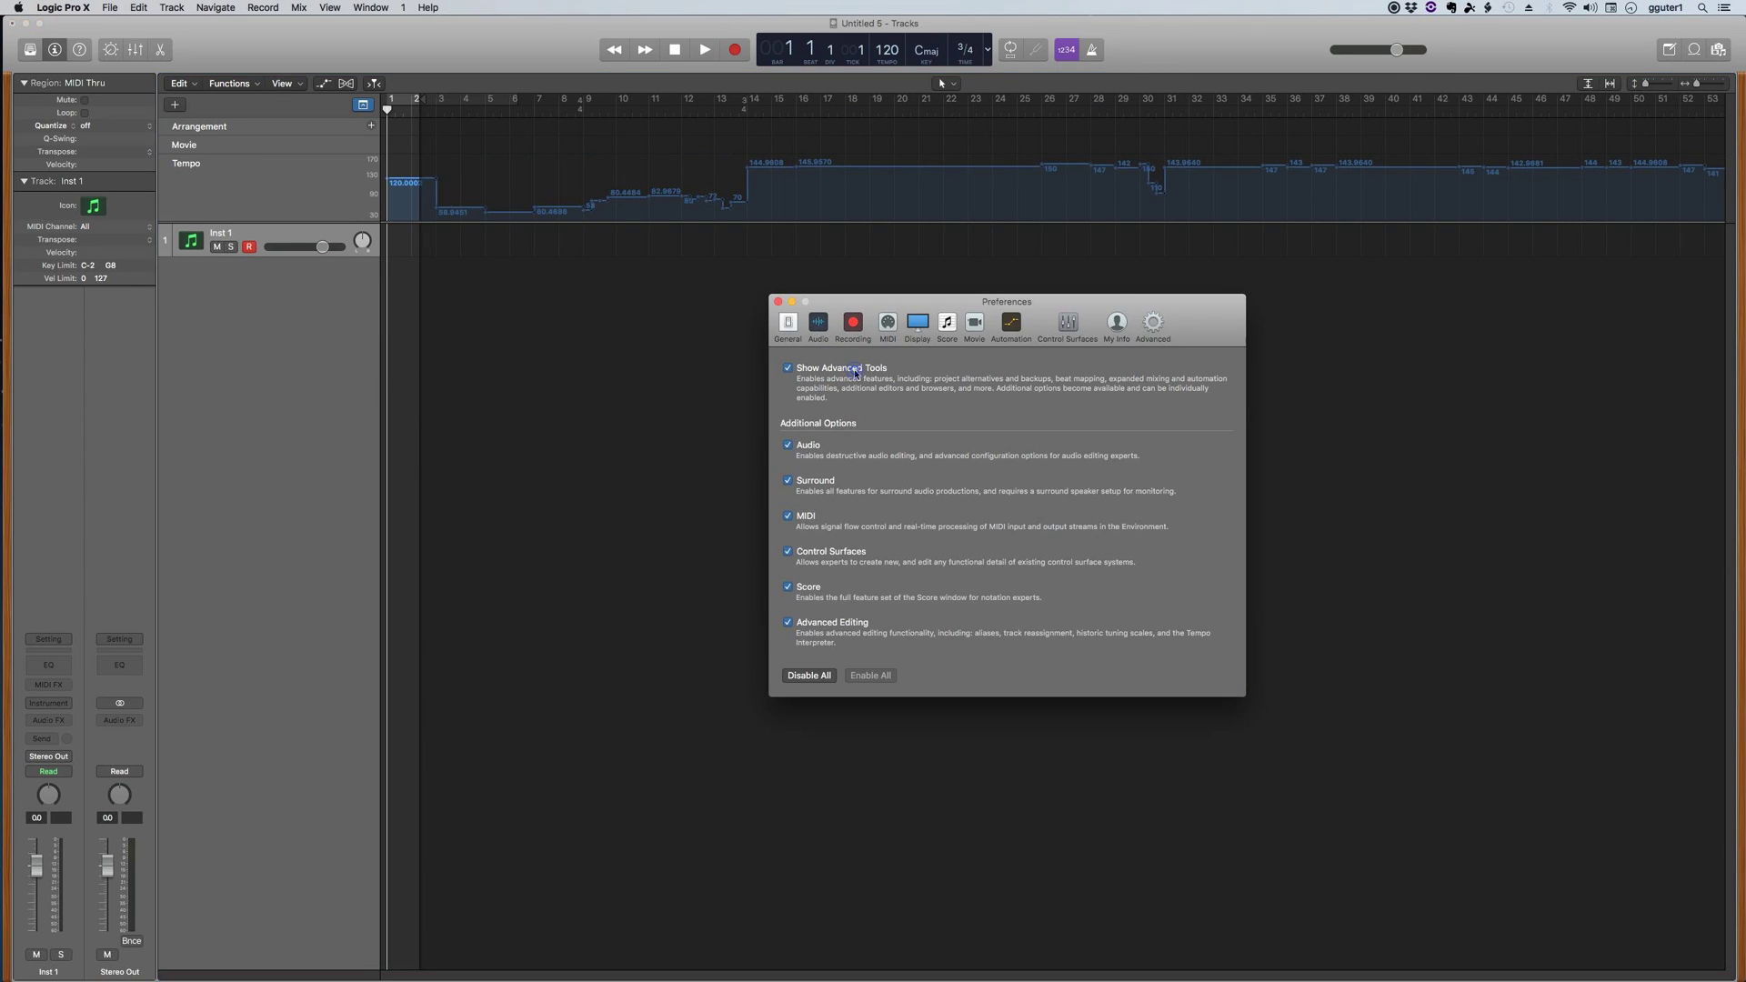
{"action": "left_click", "coordinate": [778, 301]}
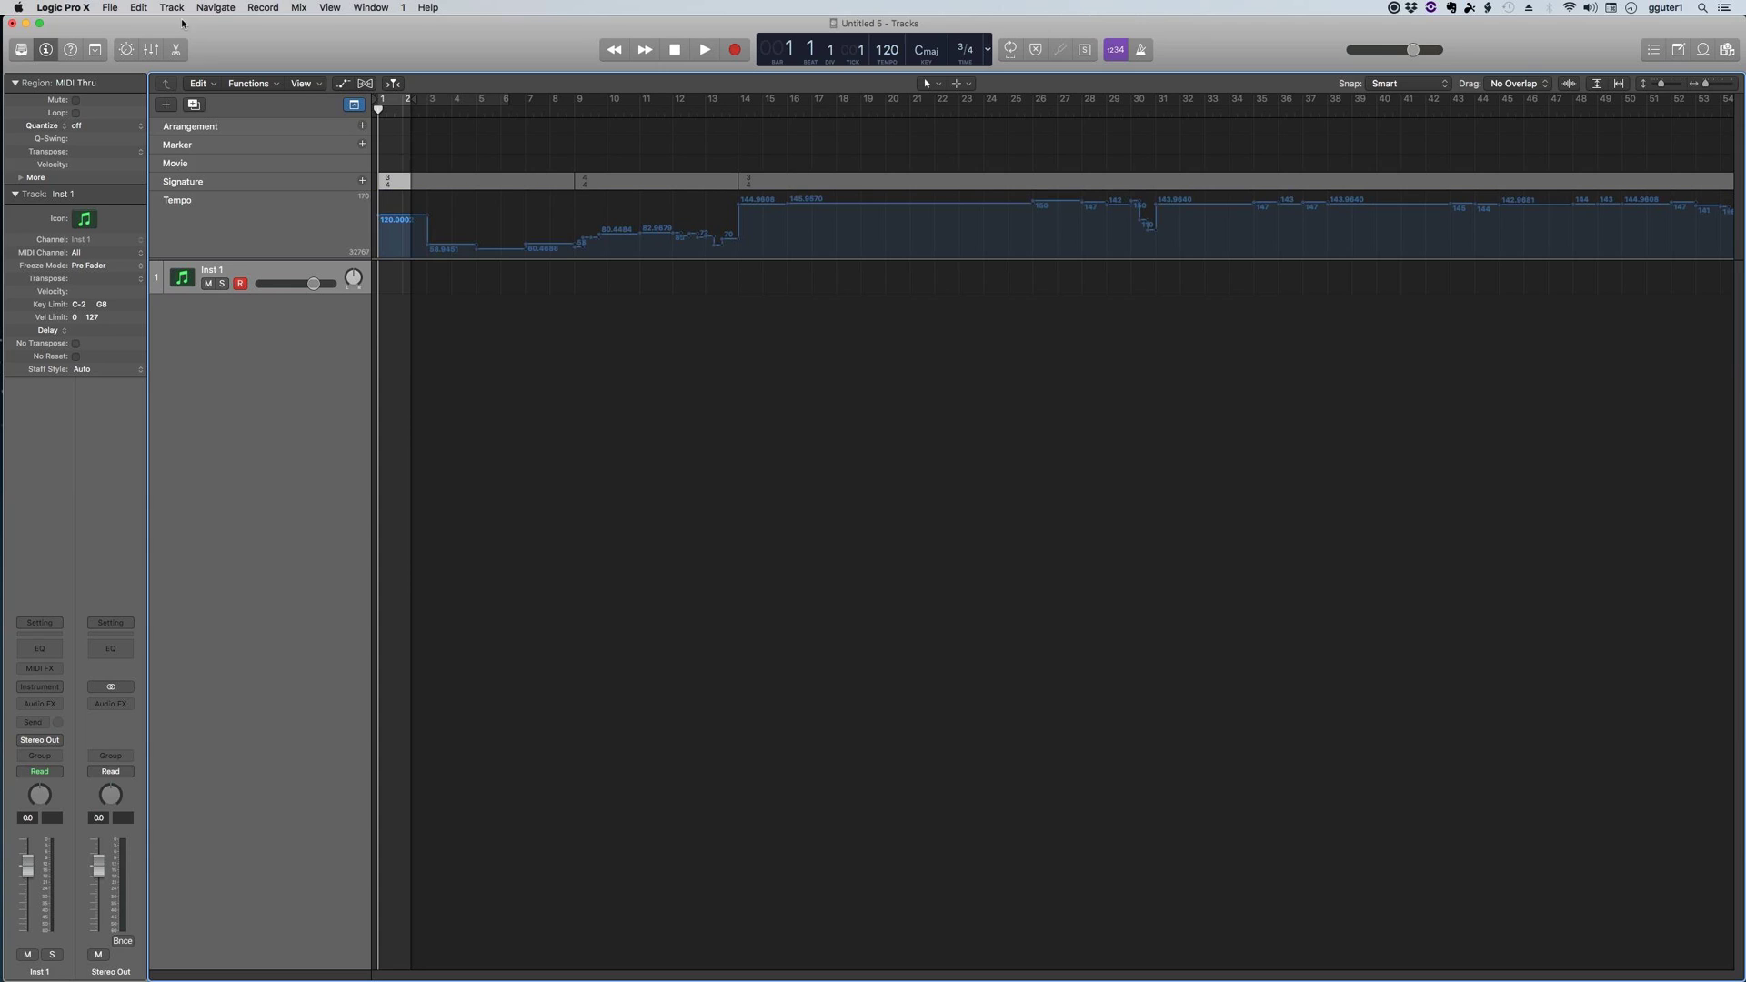
Load ArnoldsPark.mov from the Desktop through the Movie track's Open Movie option
{"action": "left_click", "coordinate": [195, 164]}
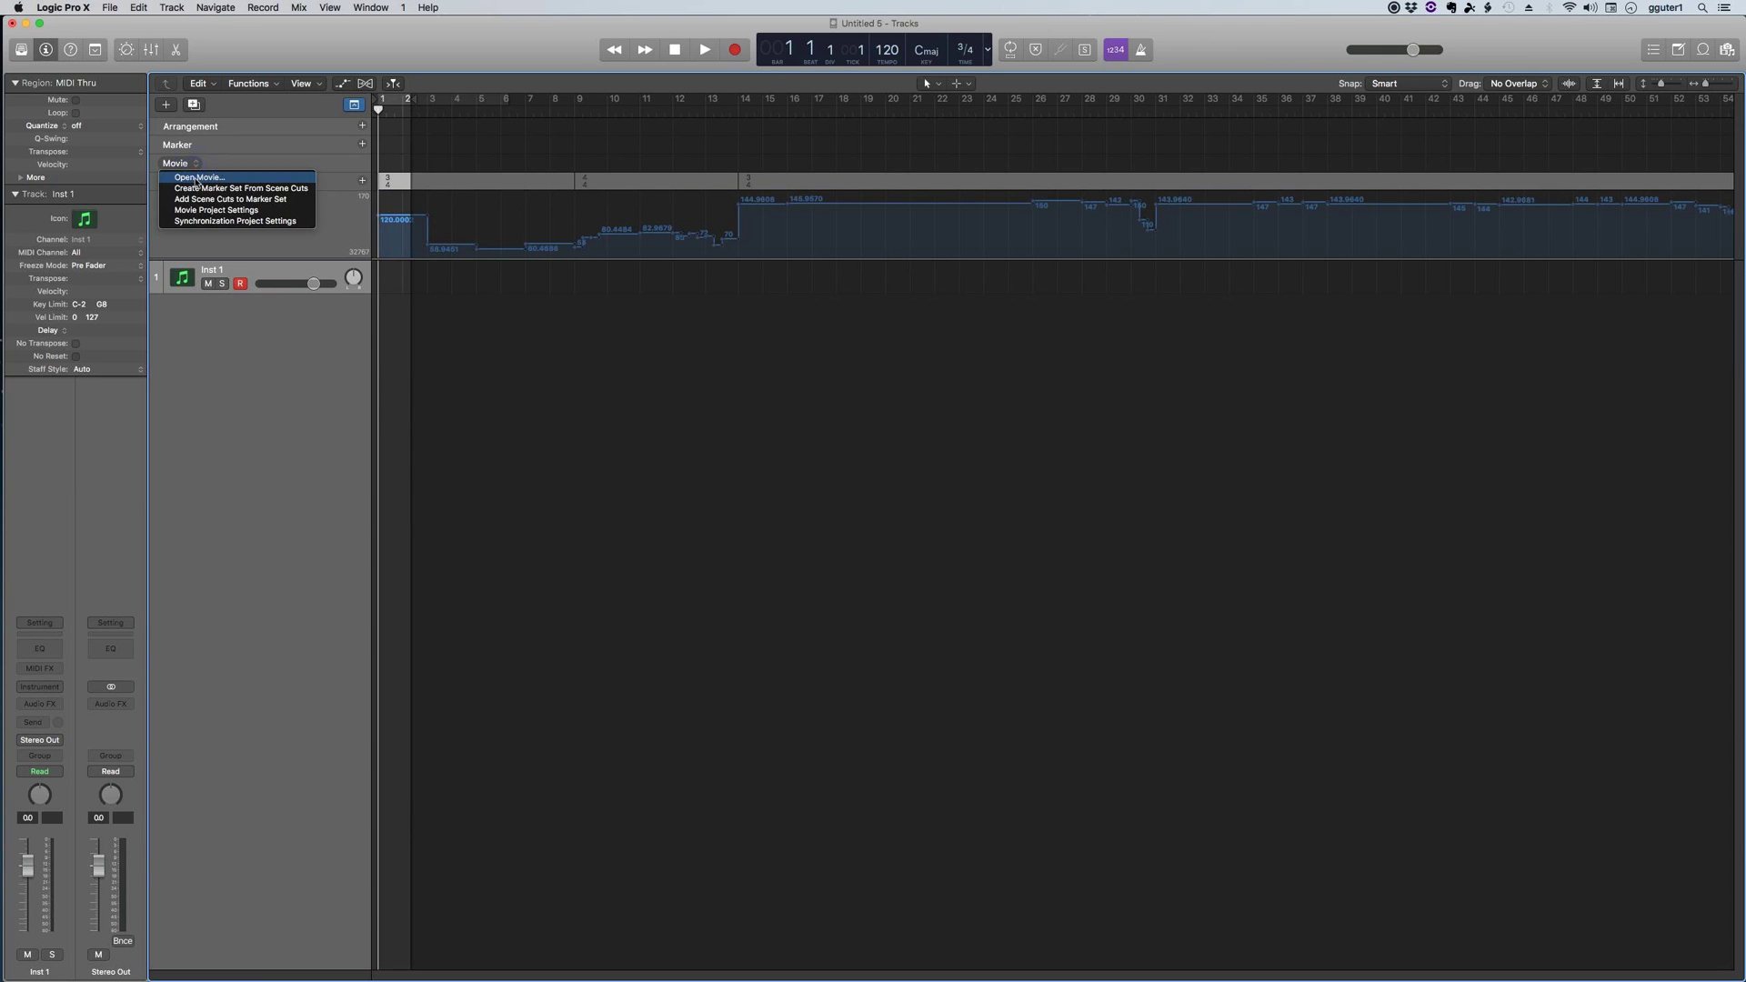
{"action": "left_click", "coordinate": [197, 183]}
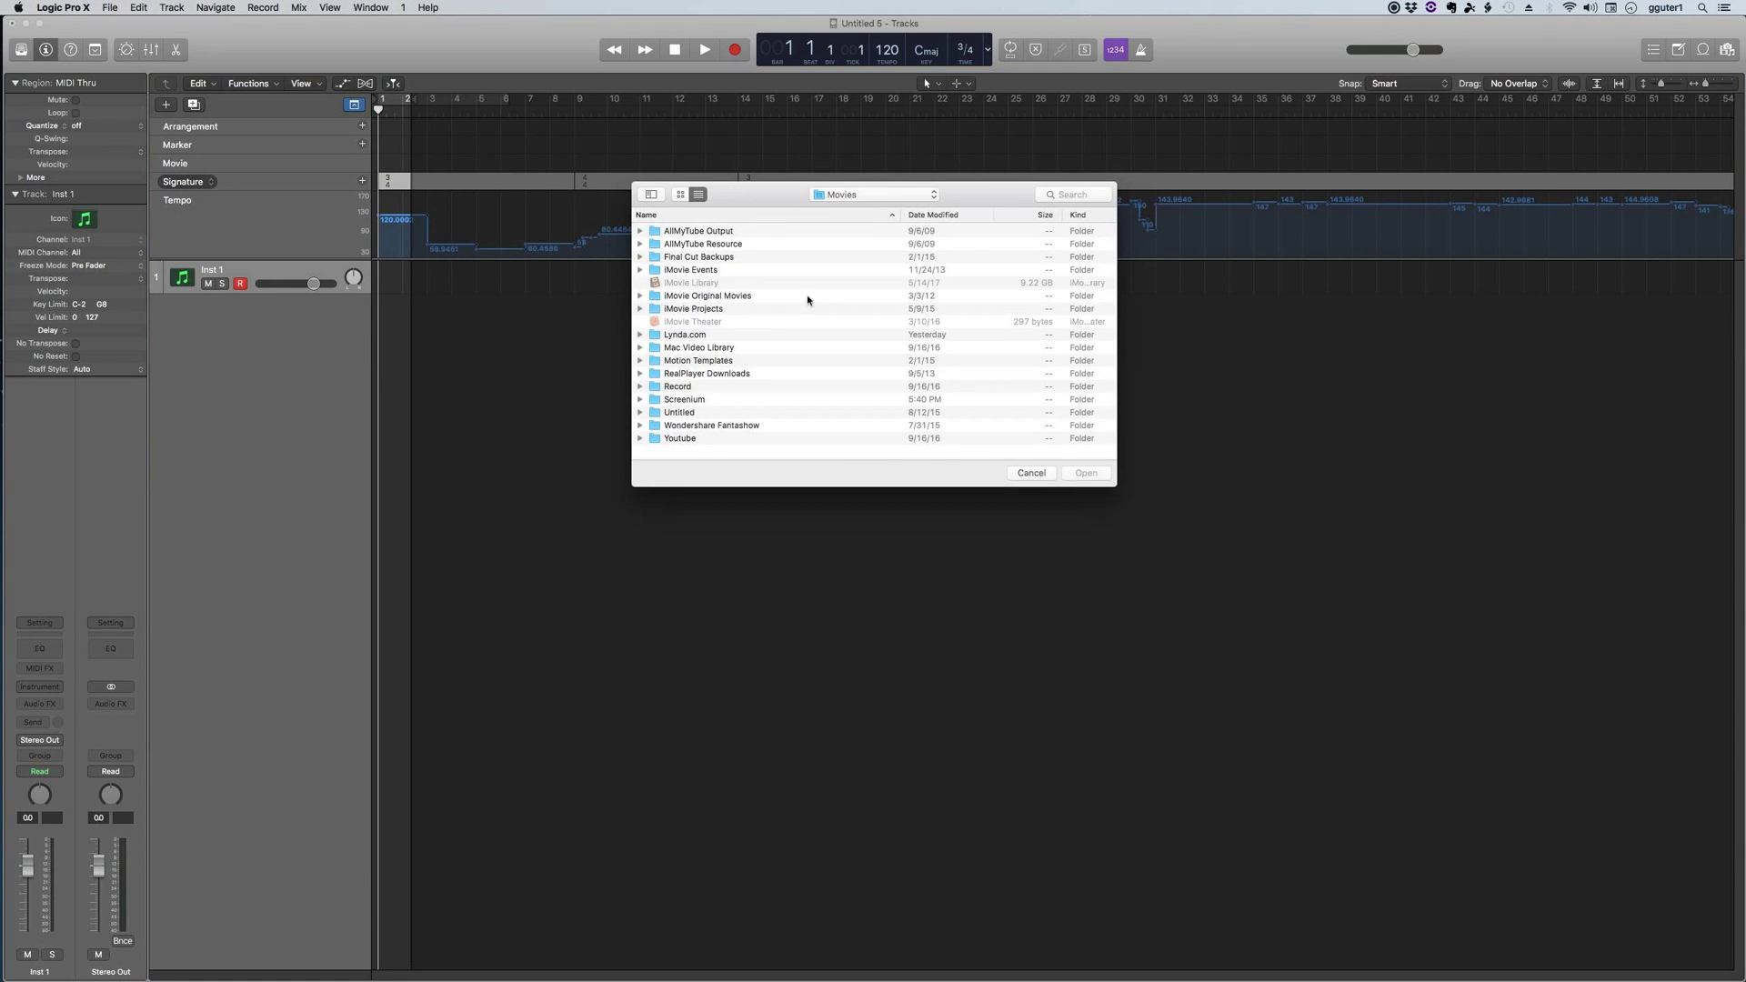
{"action": "key", "text": "super+shift+d"}
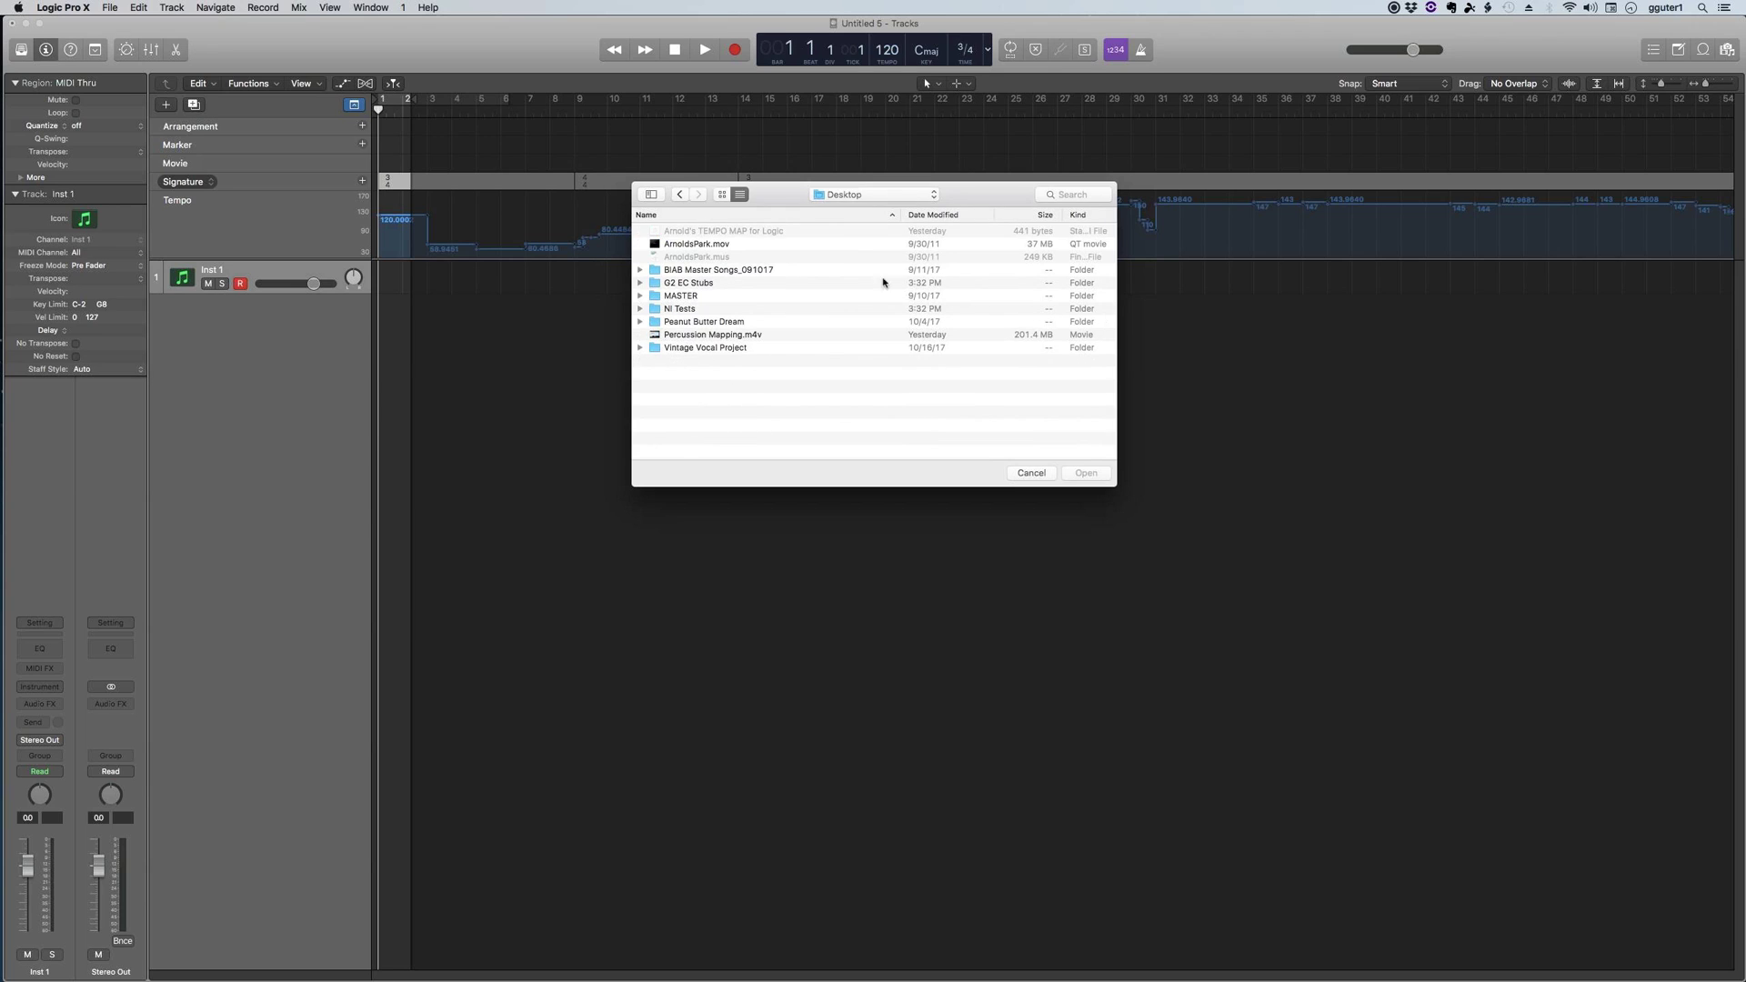
{"action": "left_click", "coordinate": [717, 244]}
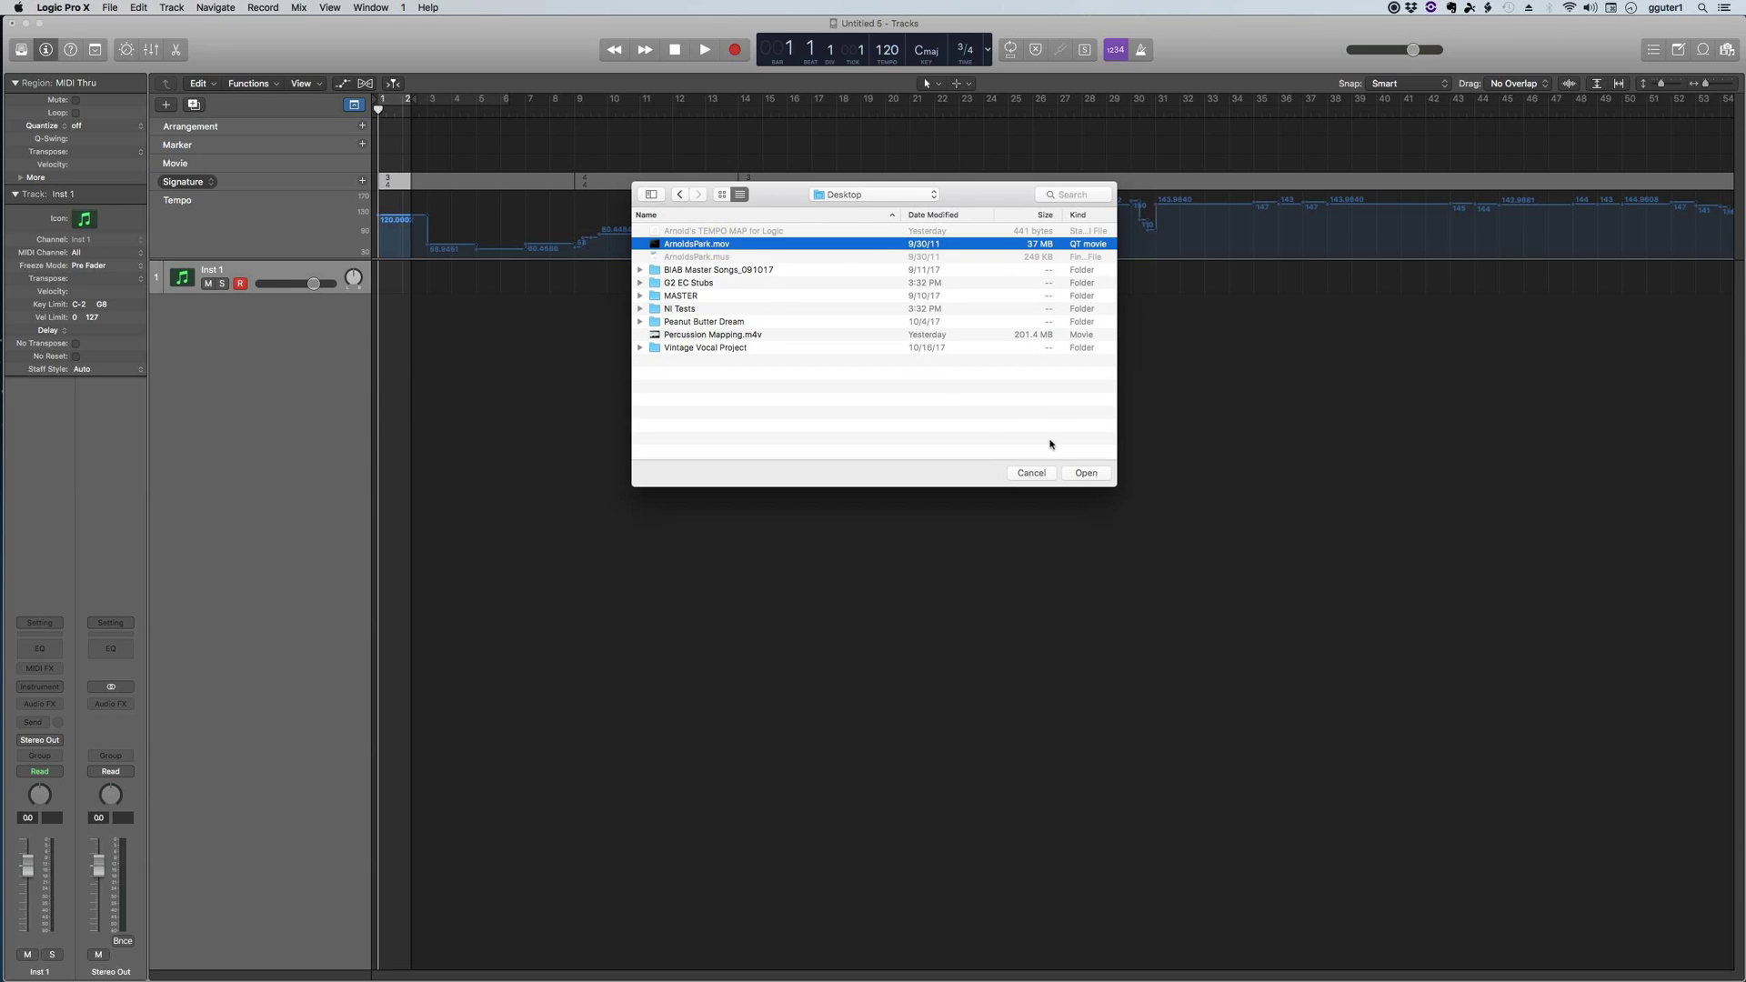
{"action": "left_click", "coordinate": [1085, 473]}
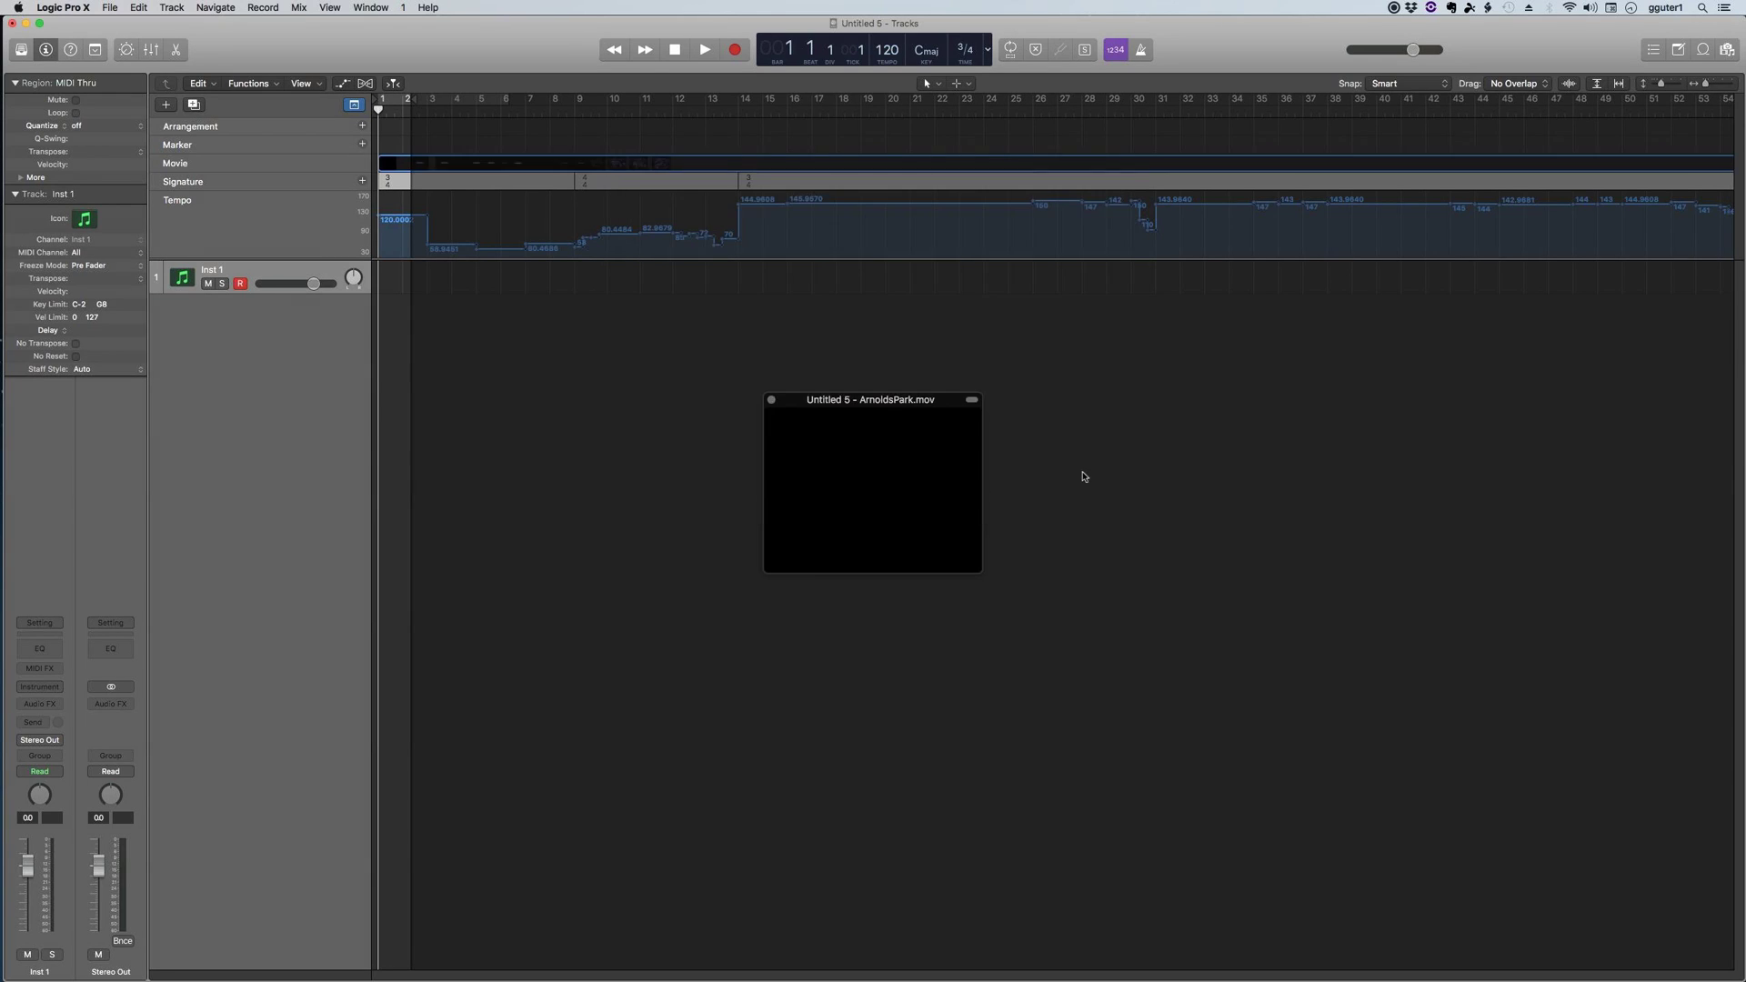
In the mixer, create a new aux channel fed by Finale's ReWire Mix L/R output
{"action": "key", "text": "x"}
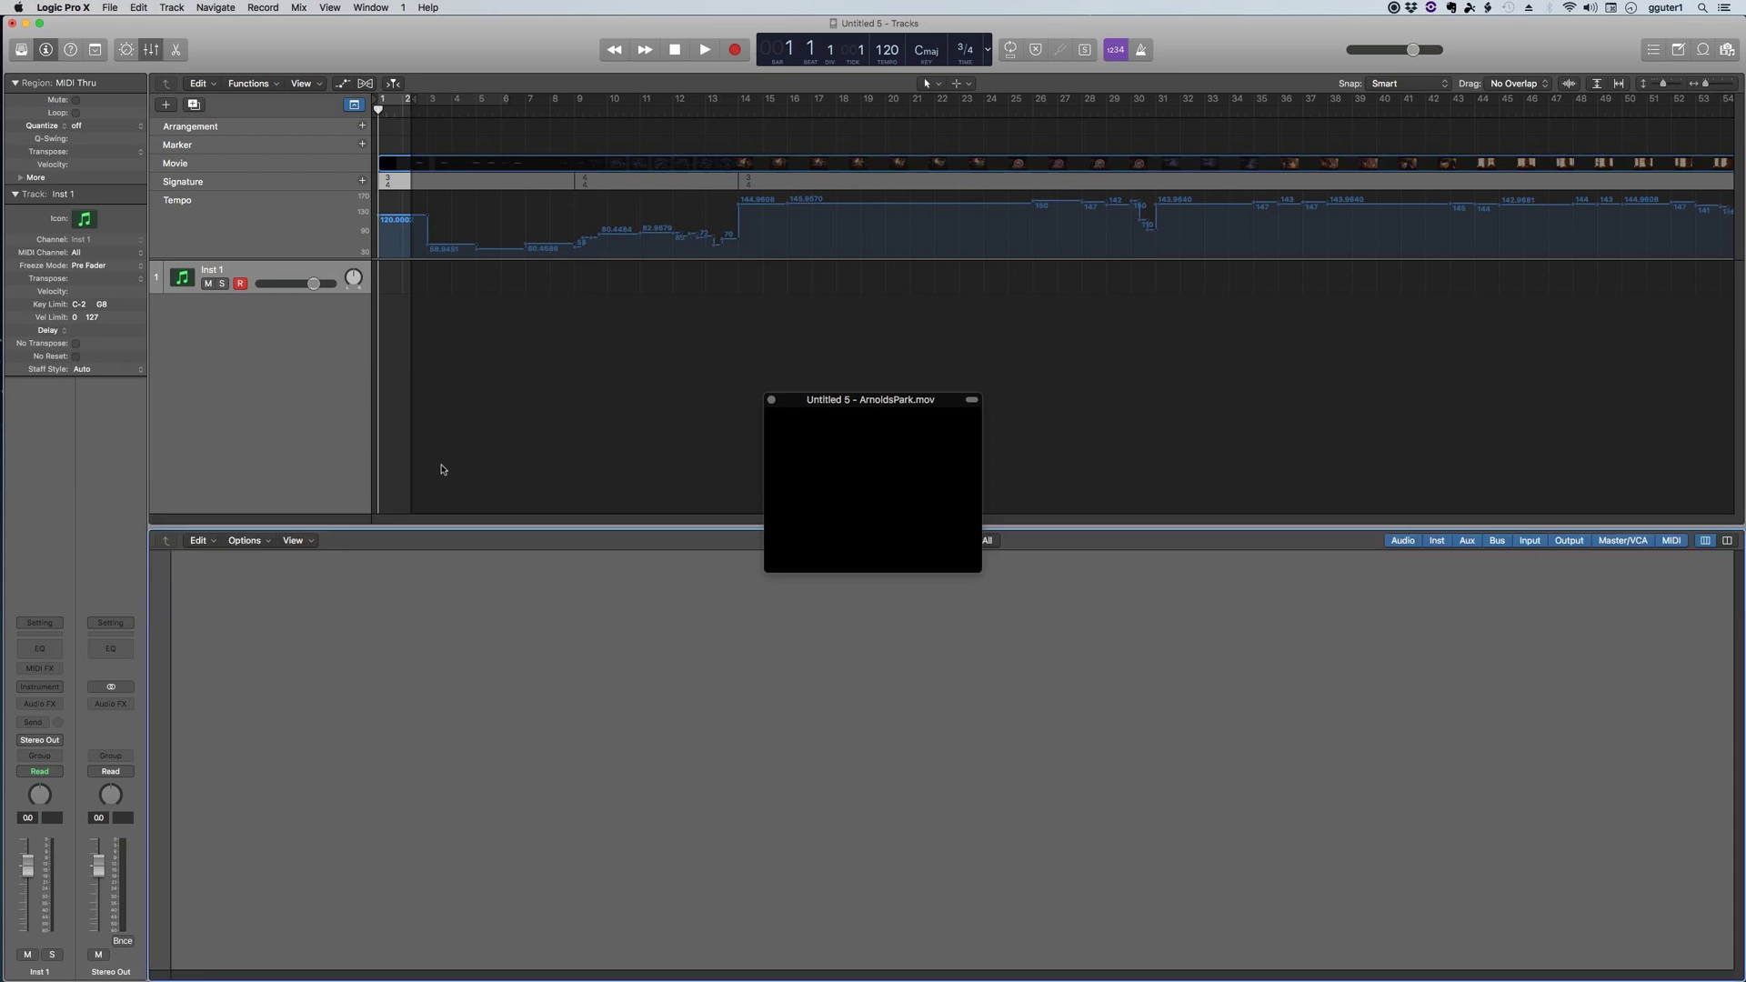
{"action": "left_click", "coordinate": [262, 543]}
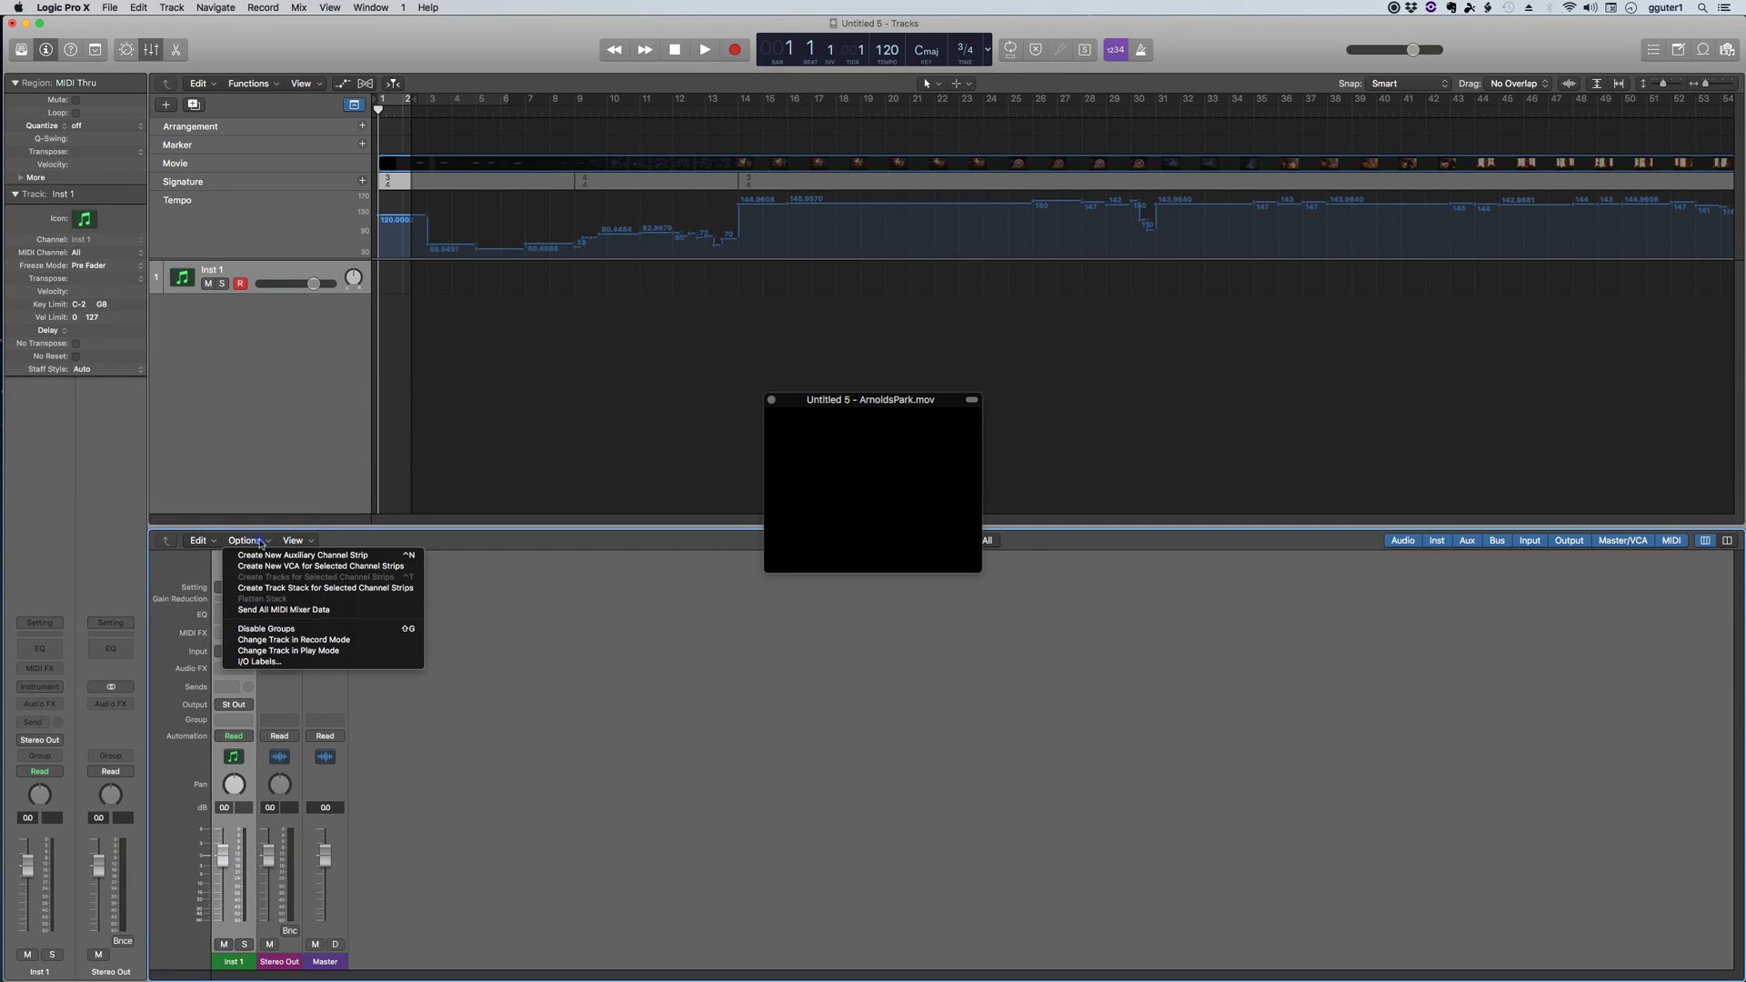
{"action": "left_click", "coordinate": [261, 556]}
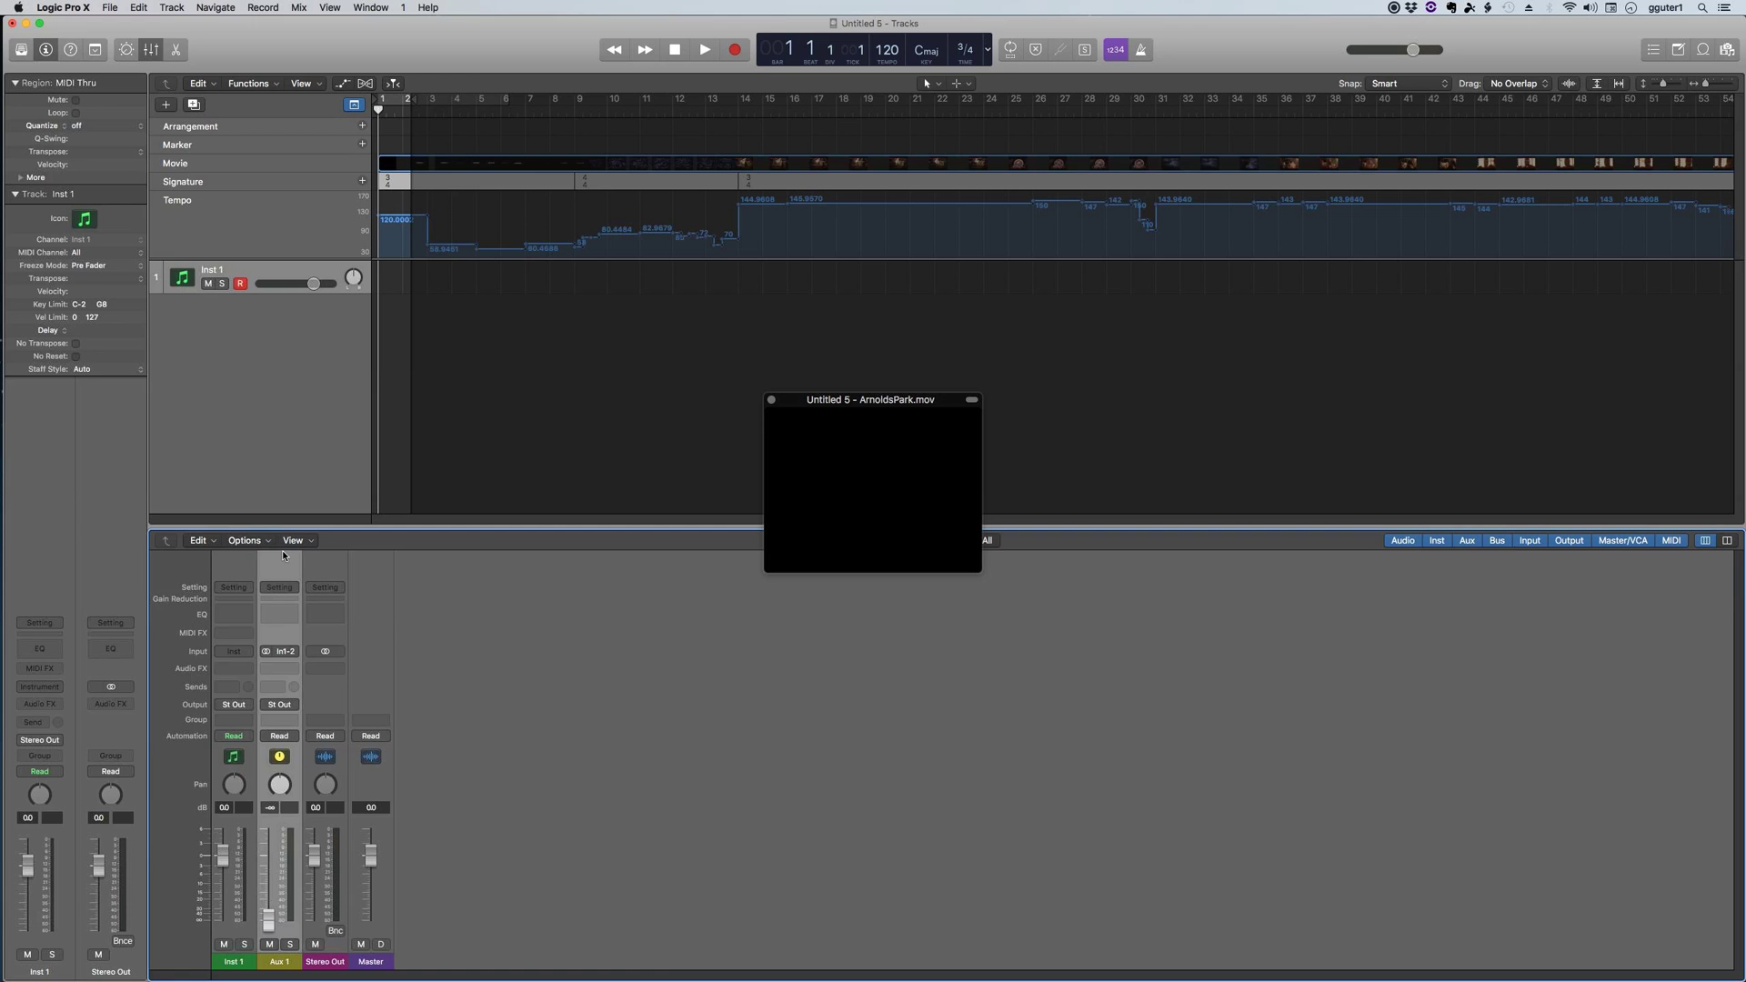
{"action": "left_click", "coordinate": [285, 652]}
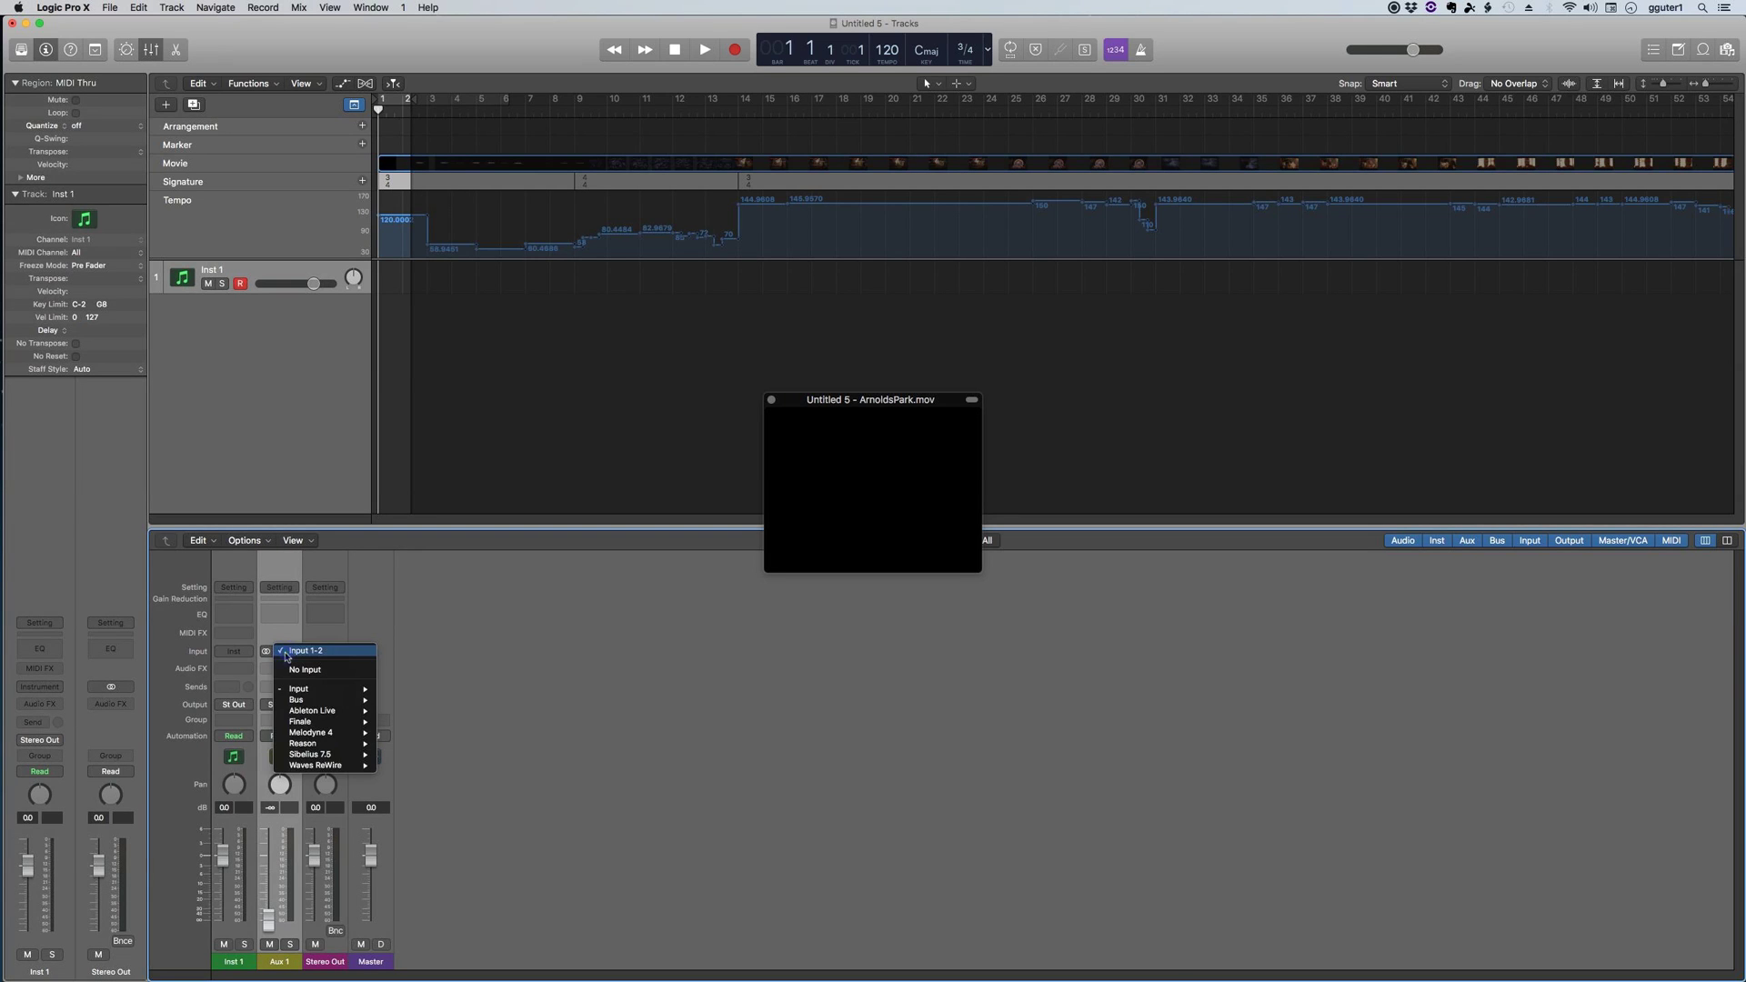
{"action": "mouse_move", "coordinate": [336, 723]}
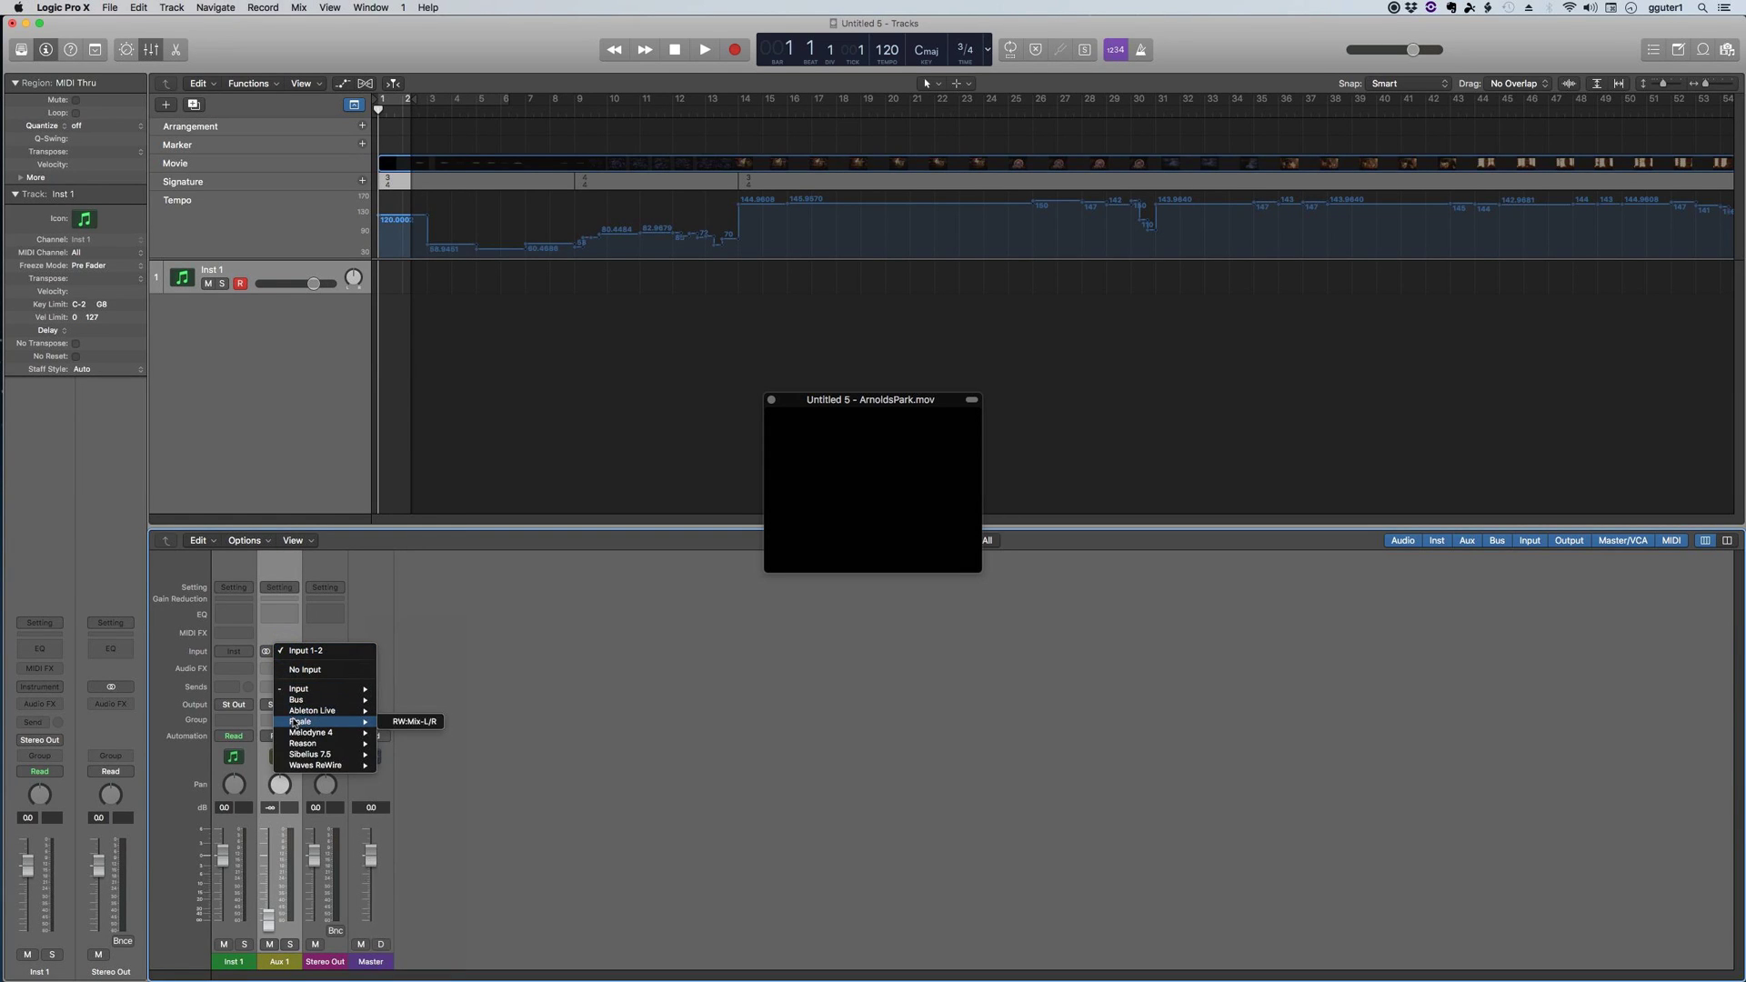
{"action": "left_click", "coordinate": [417, 723]}
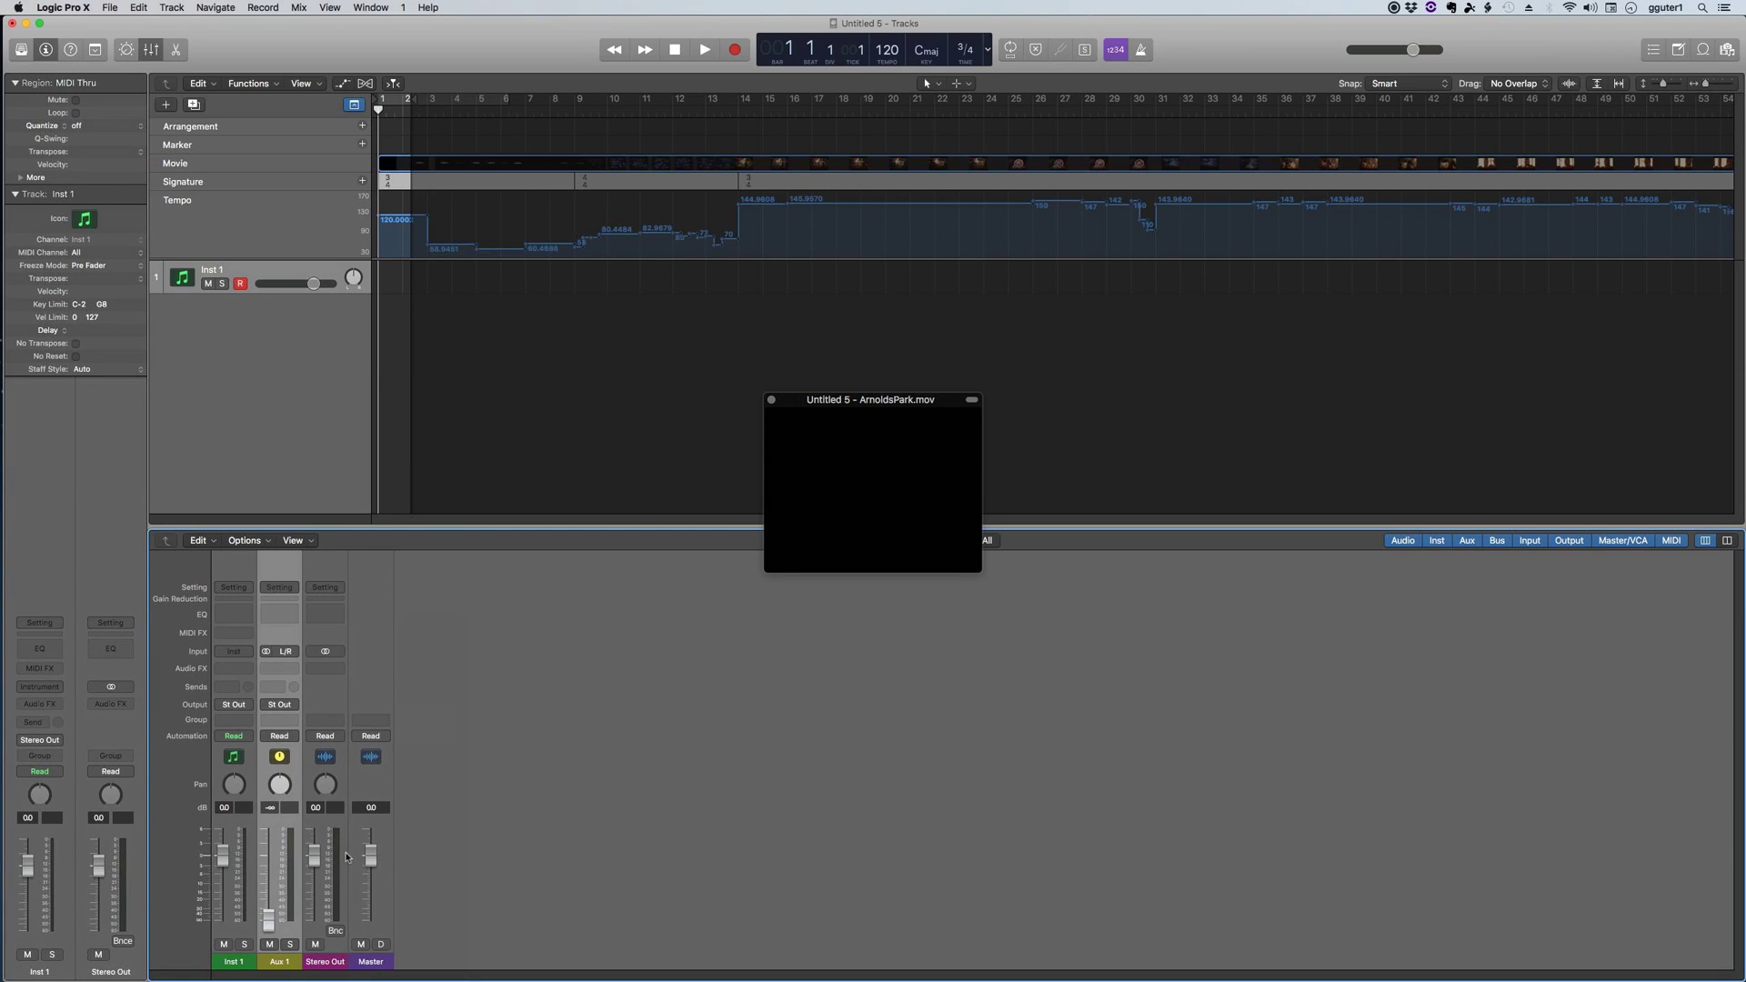
Set the aux fader to 0 dB and rename the channel Finale
{"action": "left_click", "coordinate": [269, 920], "text": "alt"}
{"action": "double_click", "coordinate": [273, 957]}
{"action": "type", "text": "Finale"}
{"action": "key", "text": "Return"}
Move the Logic window aside and drag ArnoldsPark.mus onto Finale to open it
{"action": "left_click_drag", "start_coordinate": [1554, 49], "coordinate": [1285, 31]}
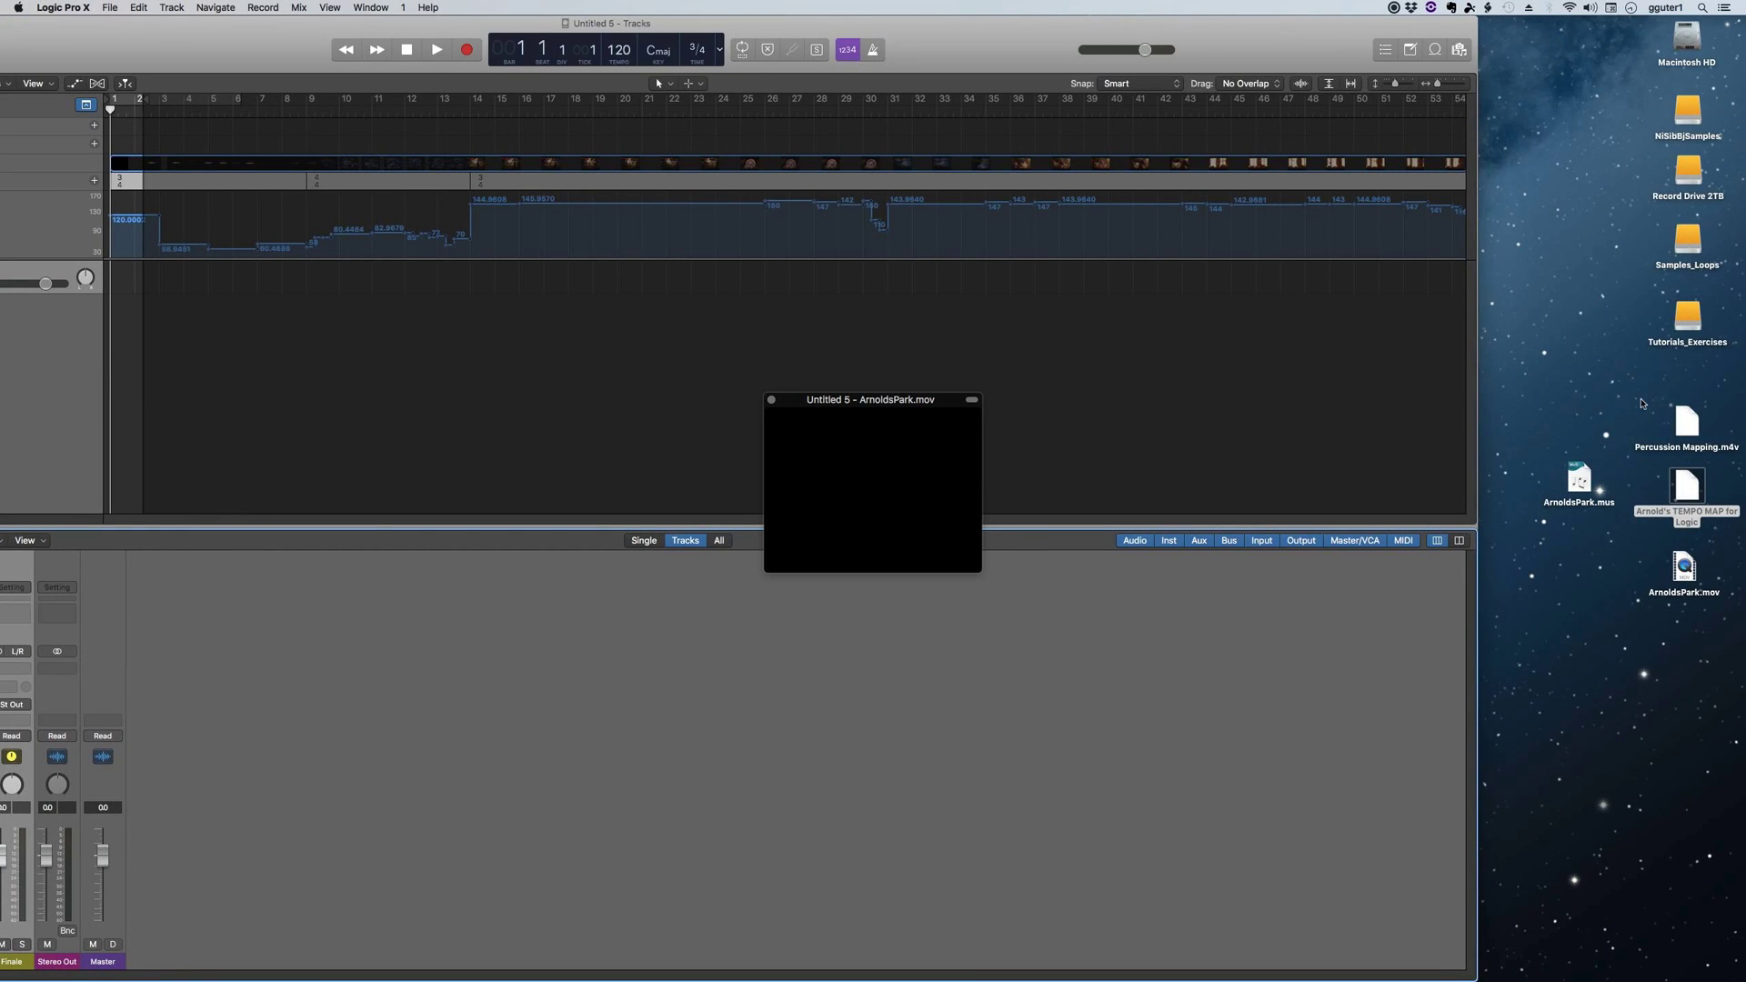
{"action": "left_click", "coordinate": [1637, 400]}
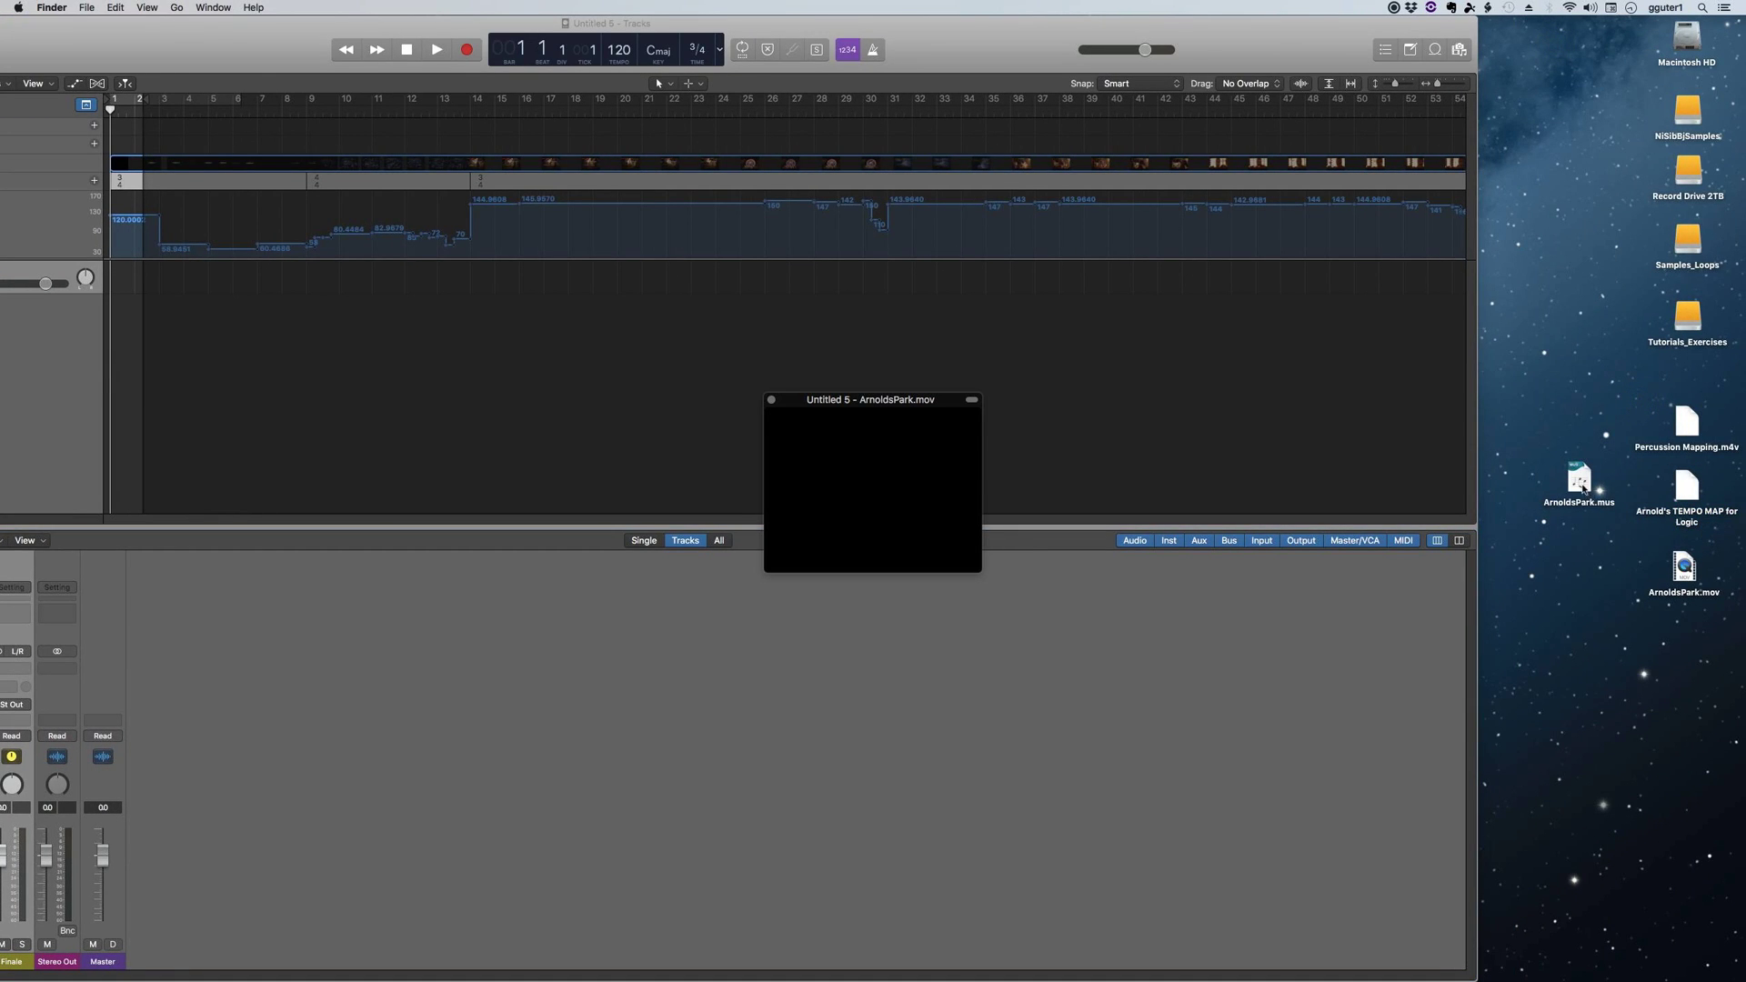
{"action": "left_click_drag", "start_coordinate": [1579, 482], "coordinate": [11, 506]}
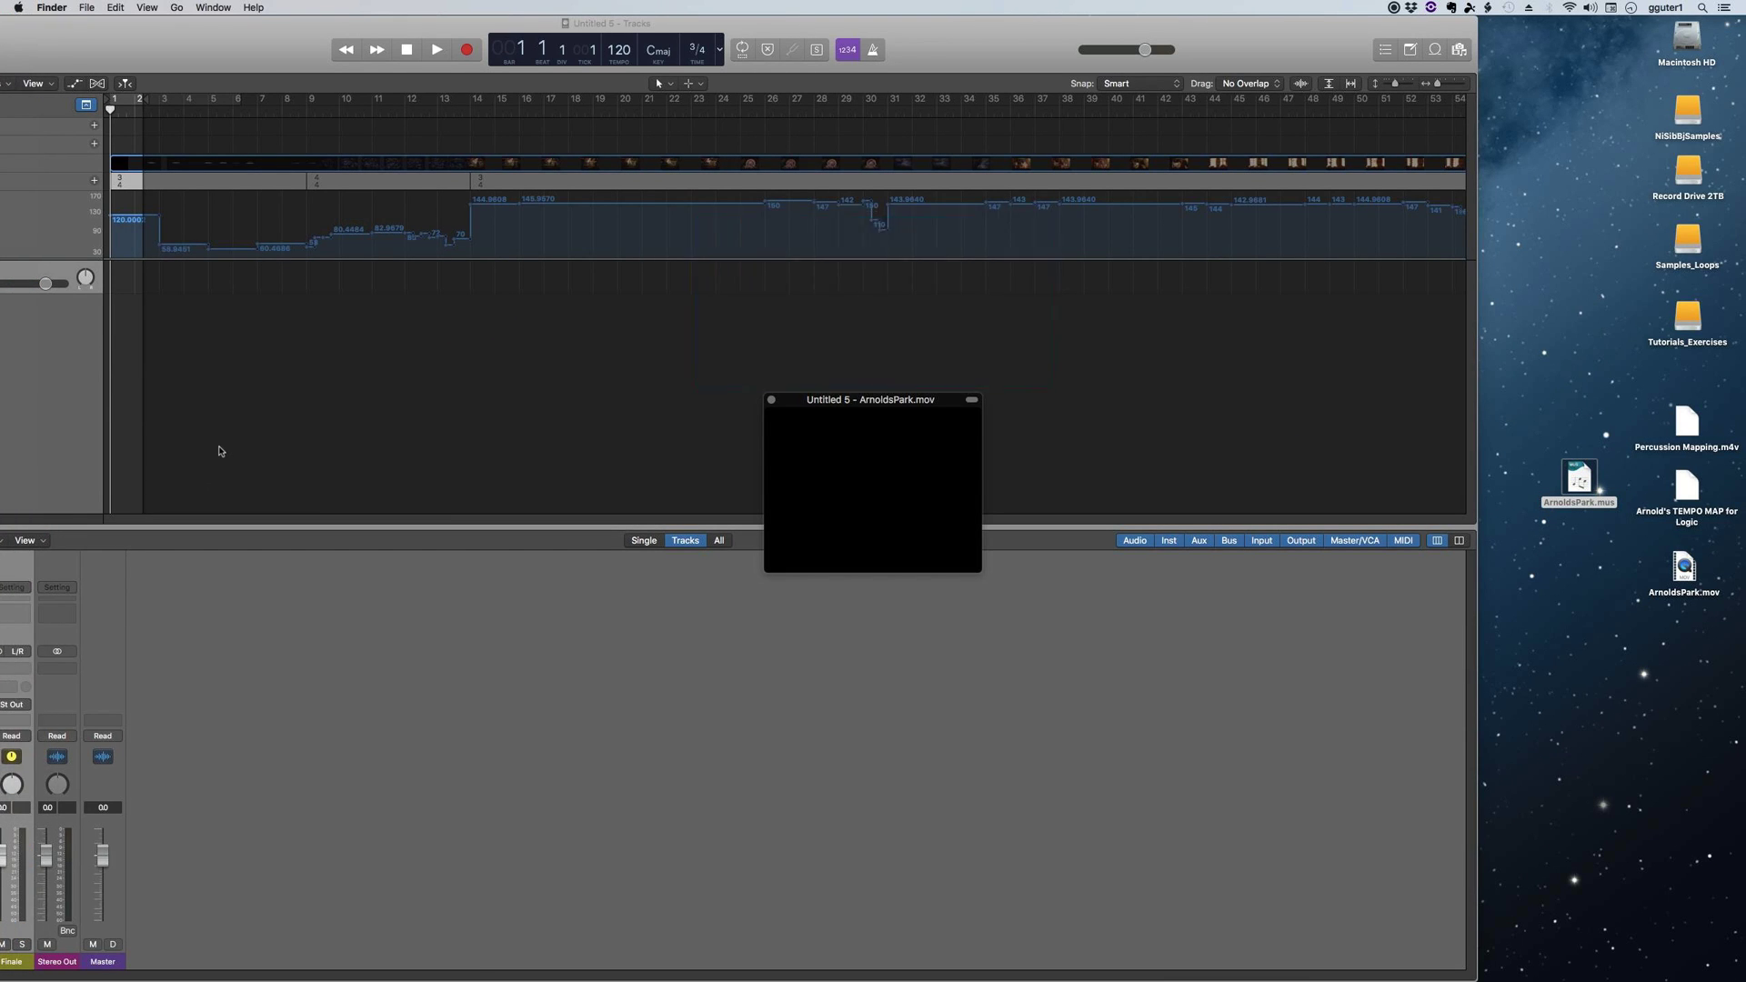
Dismiss the reminder, bring the Score Manager forward, and open the MIDI/Audio menu
{"action": "left_click", "coordinate": [785, 420]}
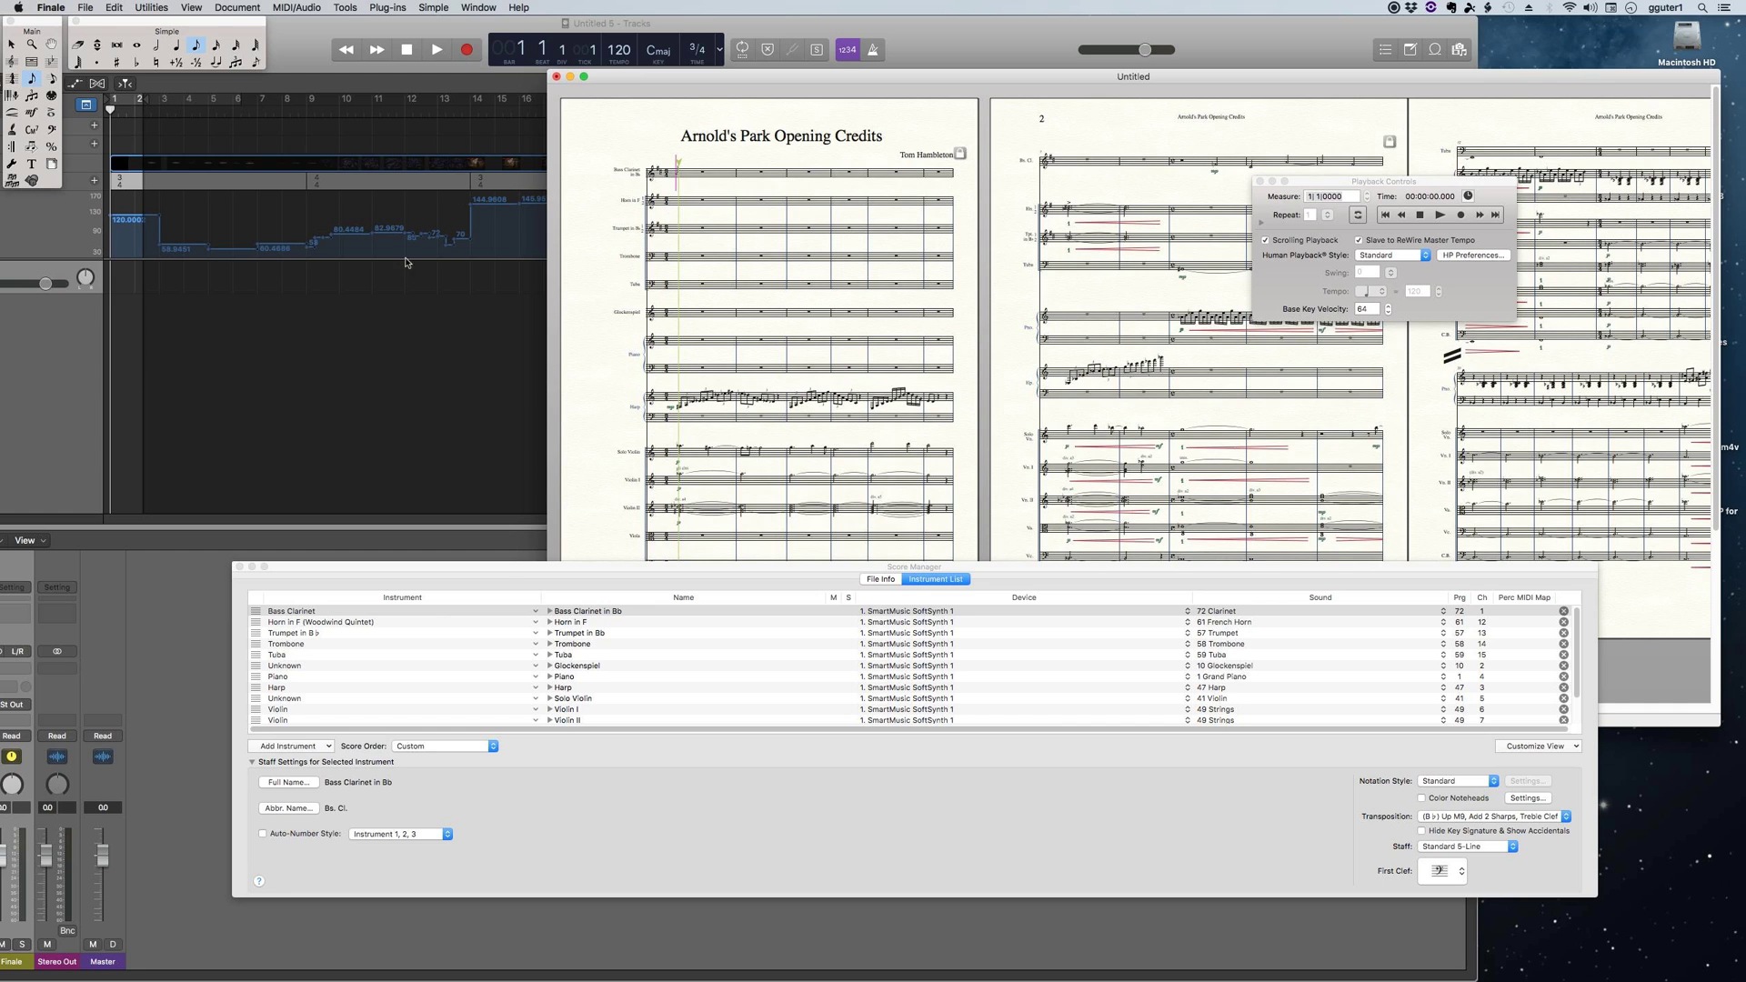
{"action": "left_click_drag", "start_coordinate": [529, 571], "coordinate": [528, 564]}
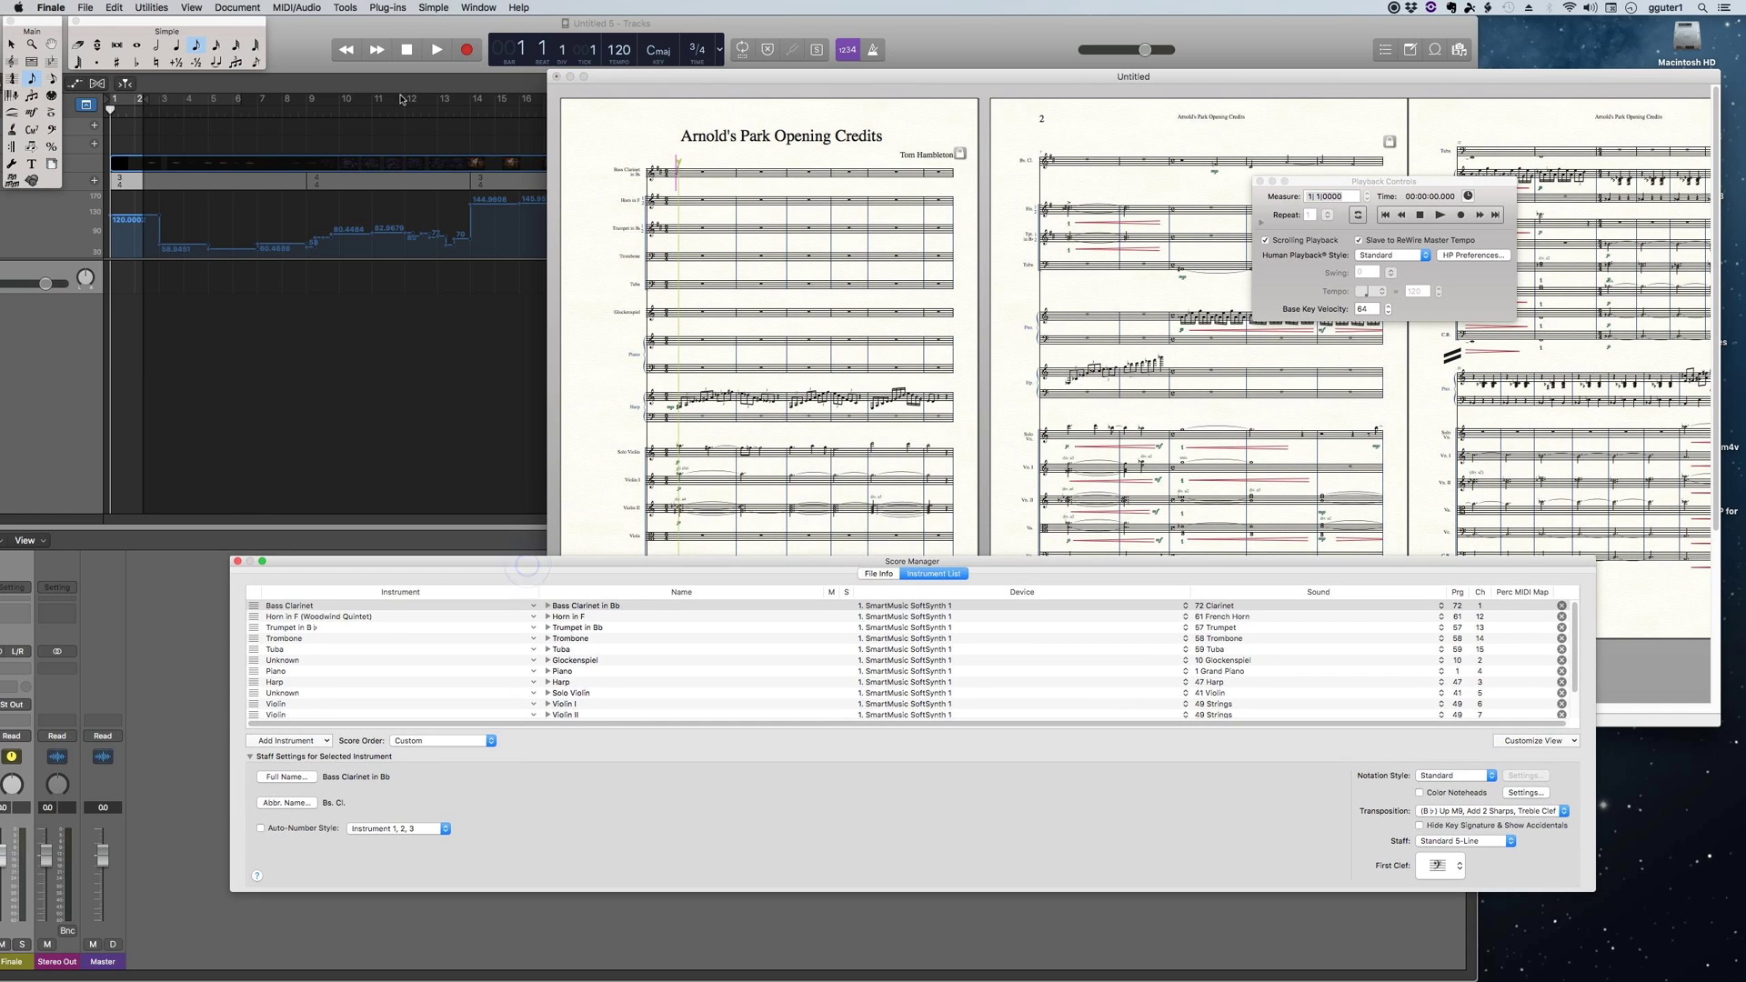
{"action": "left_click", "coordinate": [296, 7]}
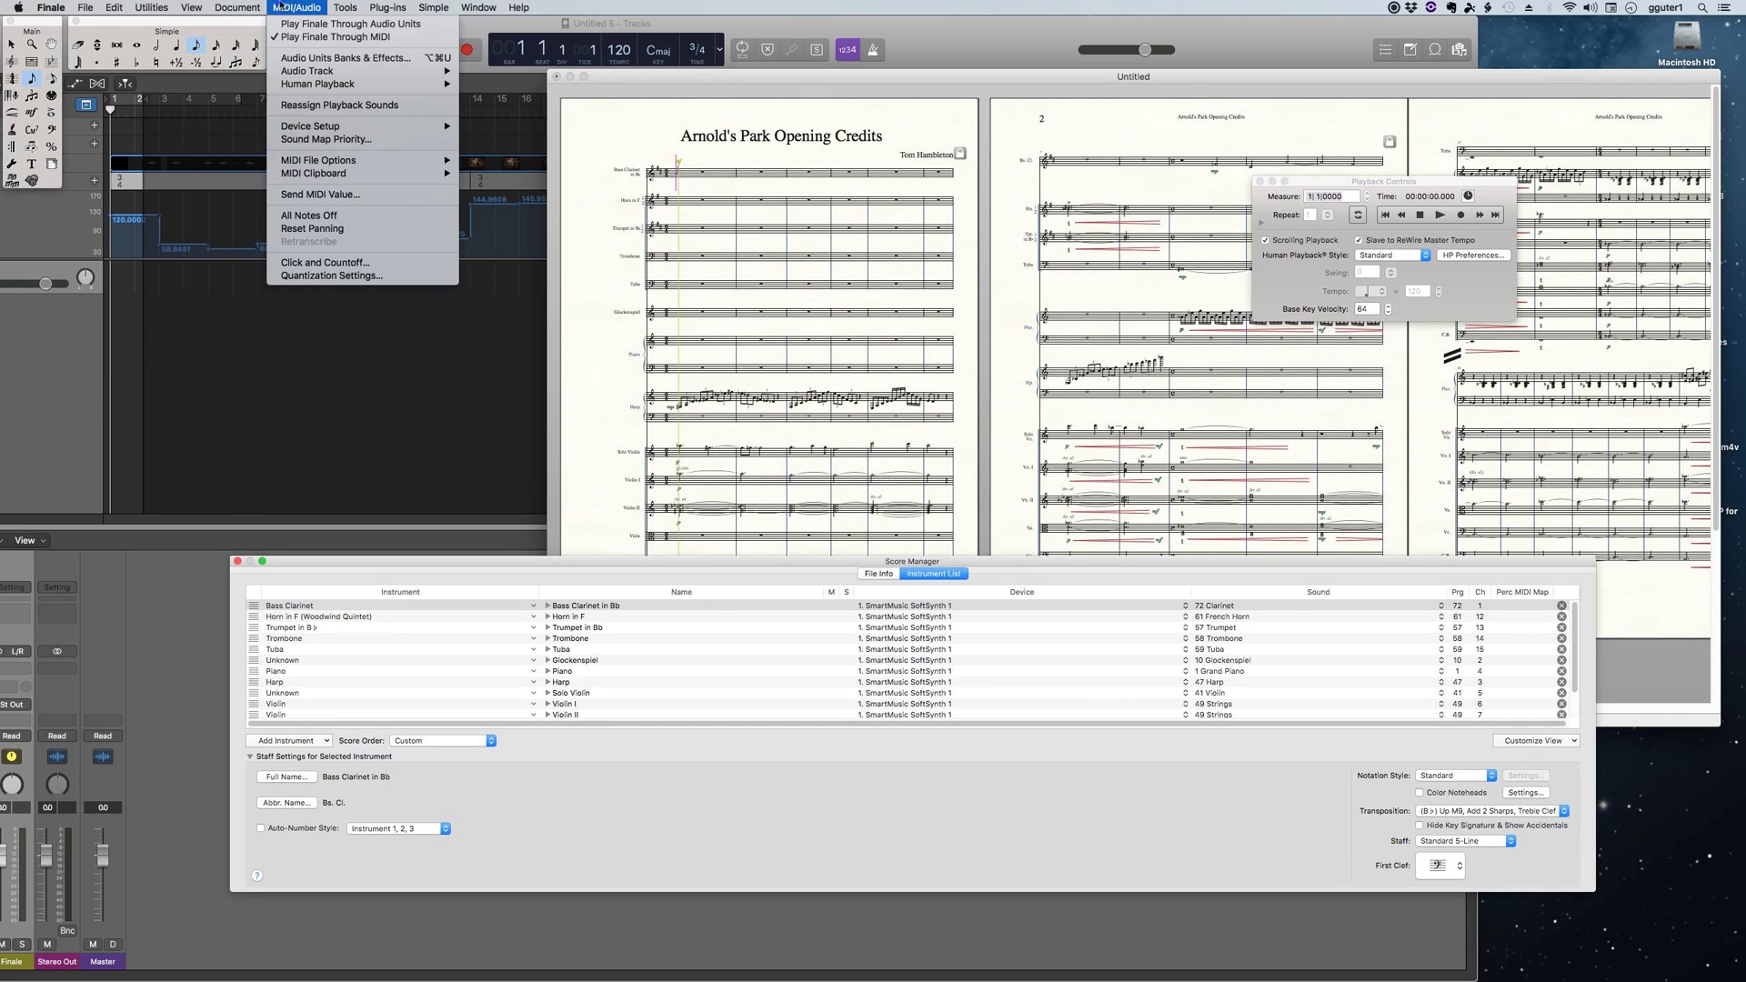
Play Finale through Audio Units and assign ARIA Player to both Harp and Piano
{"action": "left_click", "coordinate": [348, 24]}
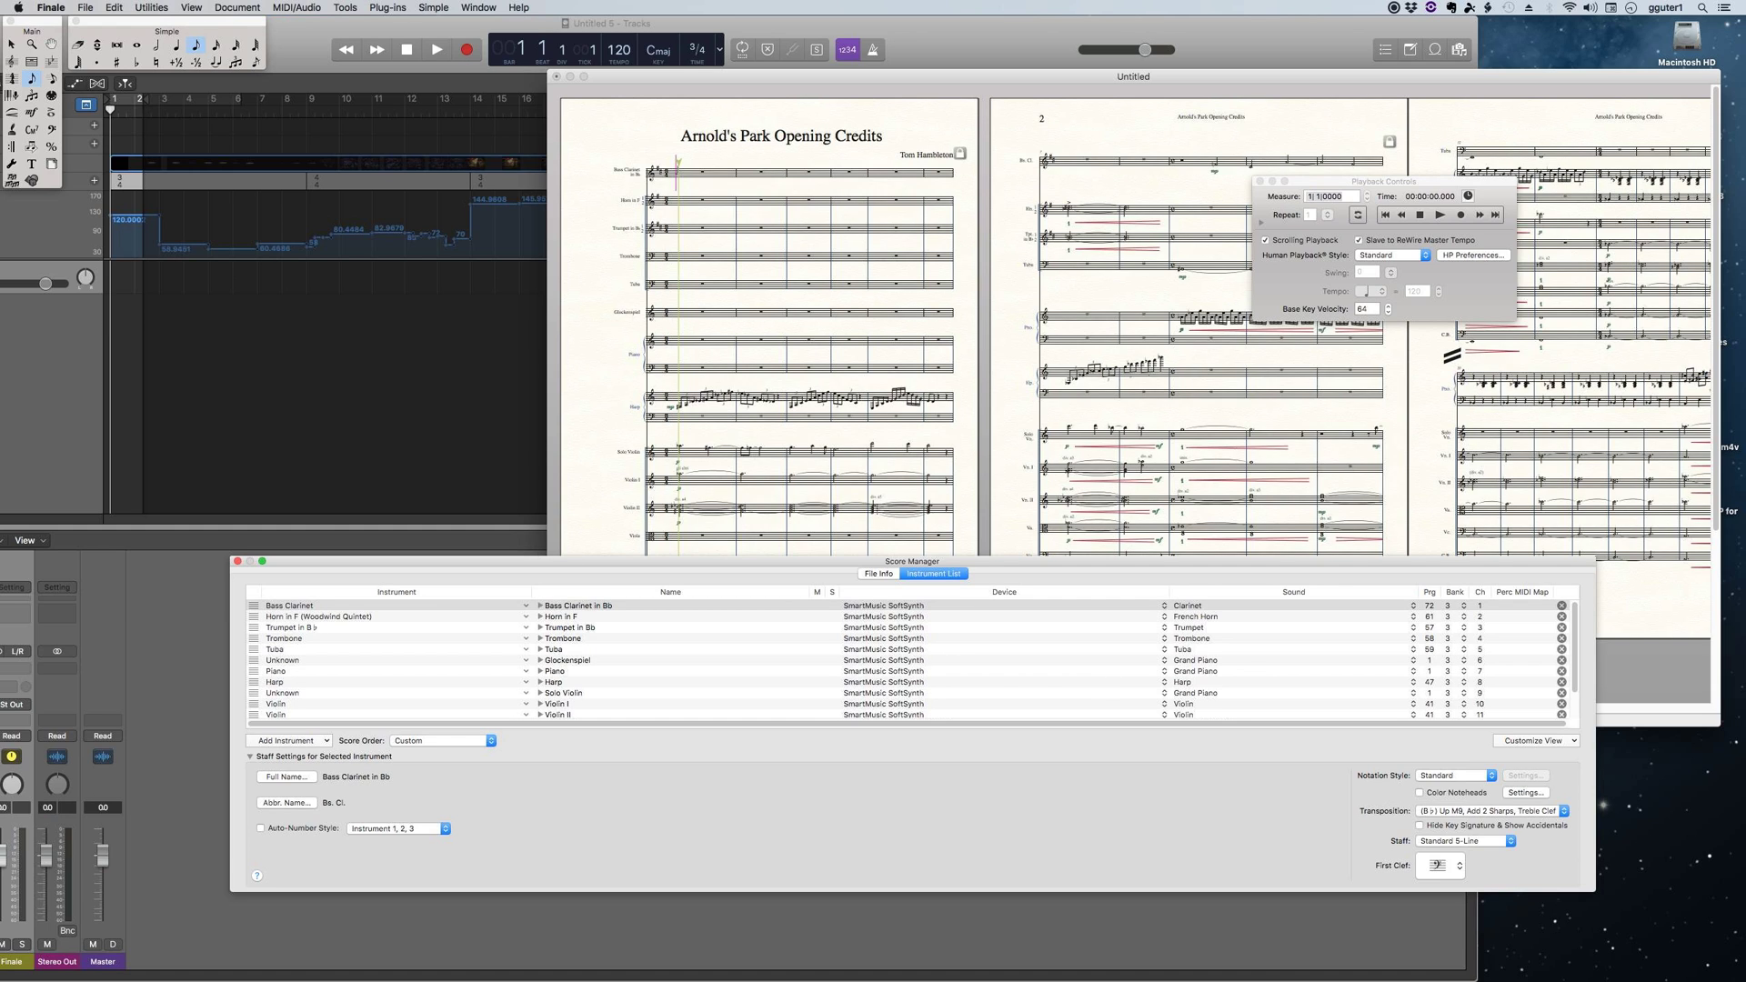
{"action": "left_click", "coordinate": [928, 688]}
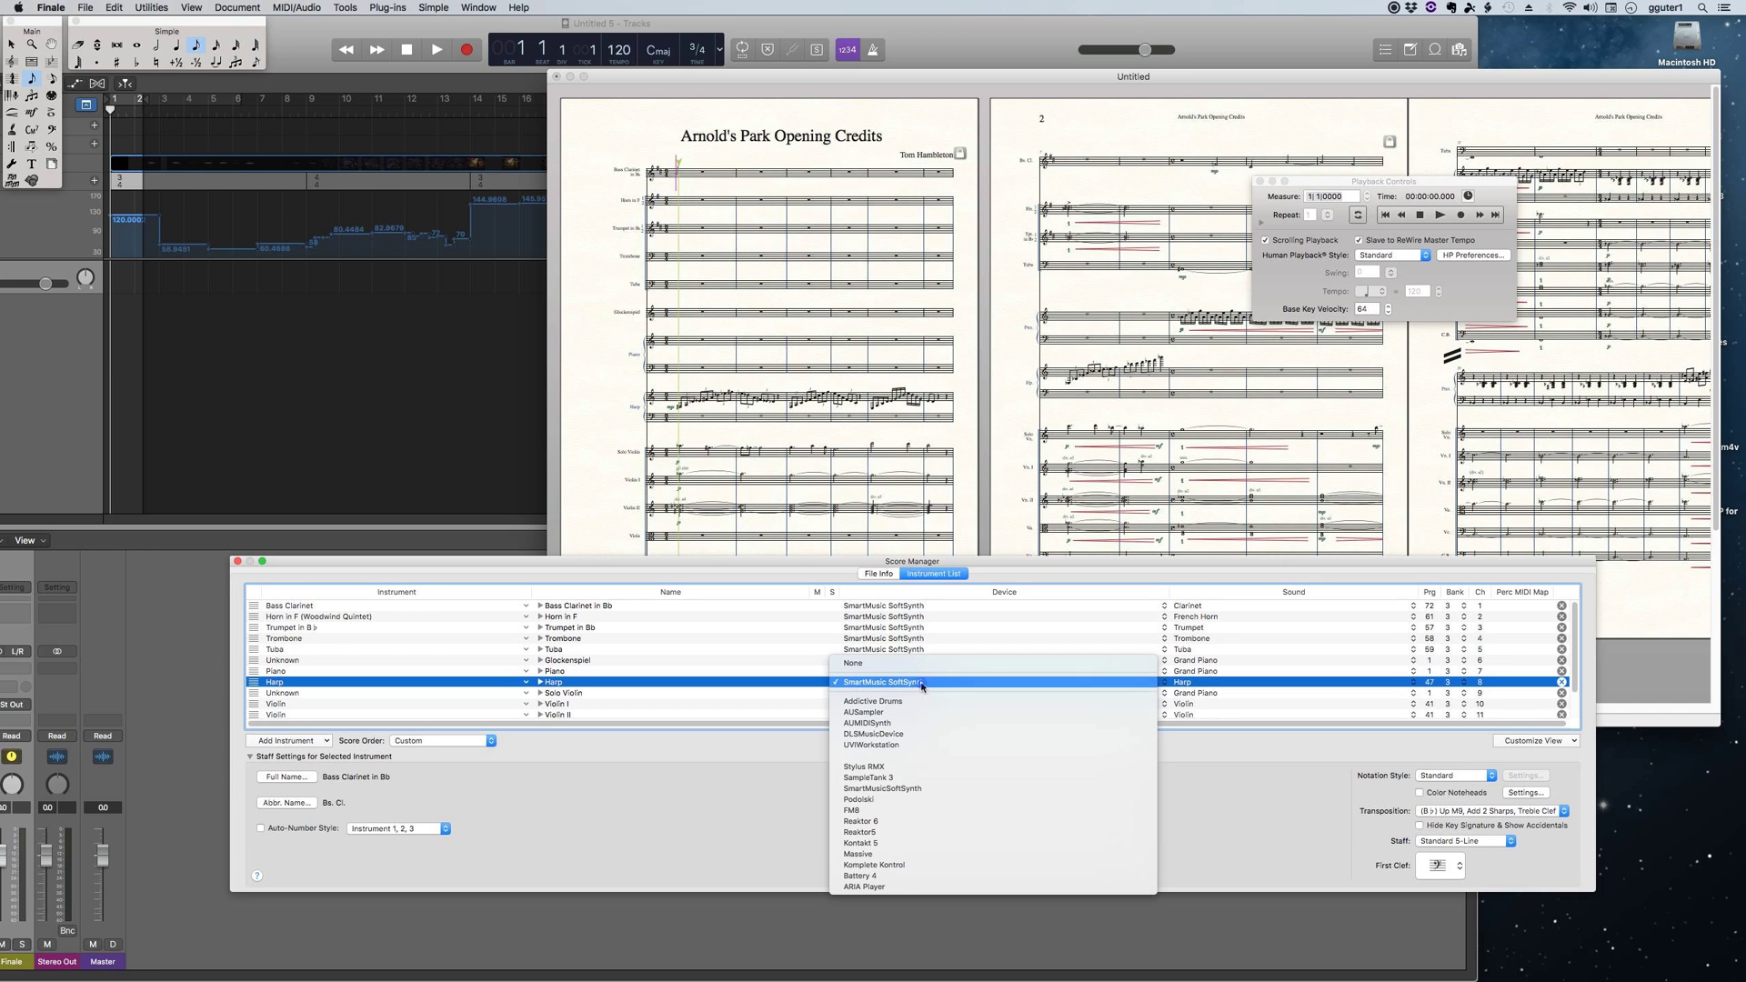
{"action": "left_click", "coordinate": [905, 888]}
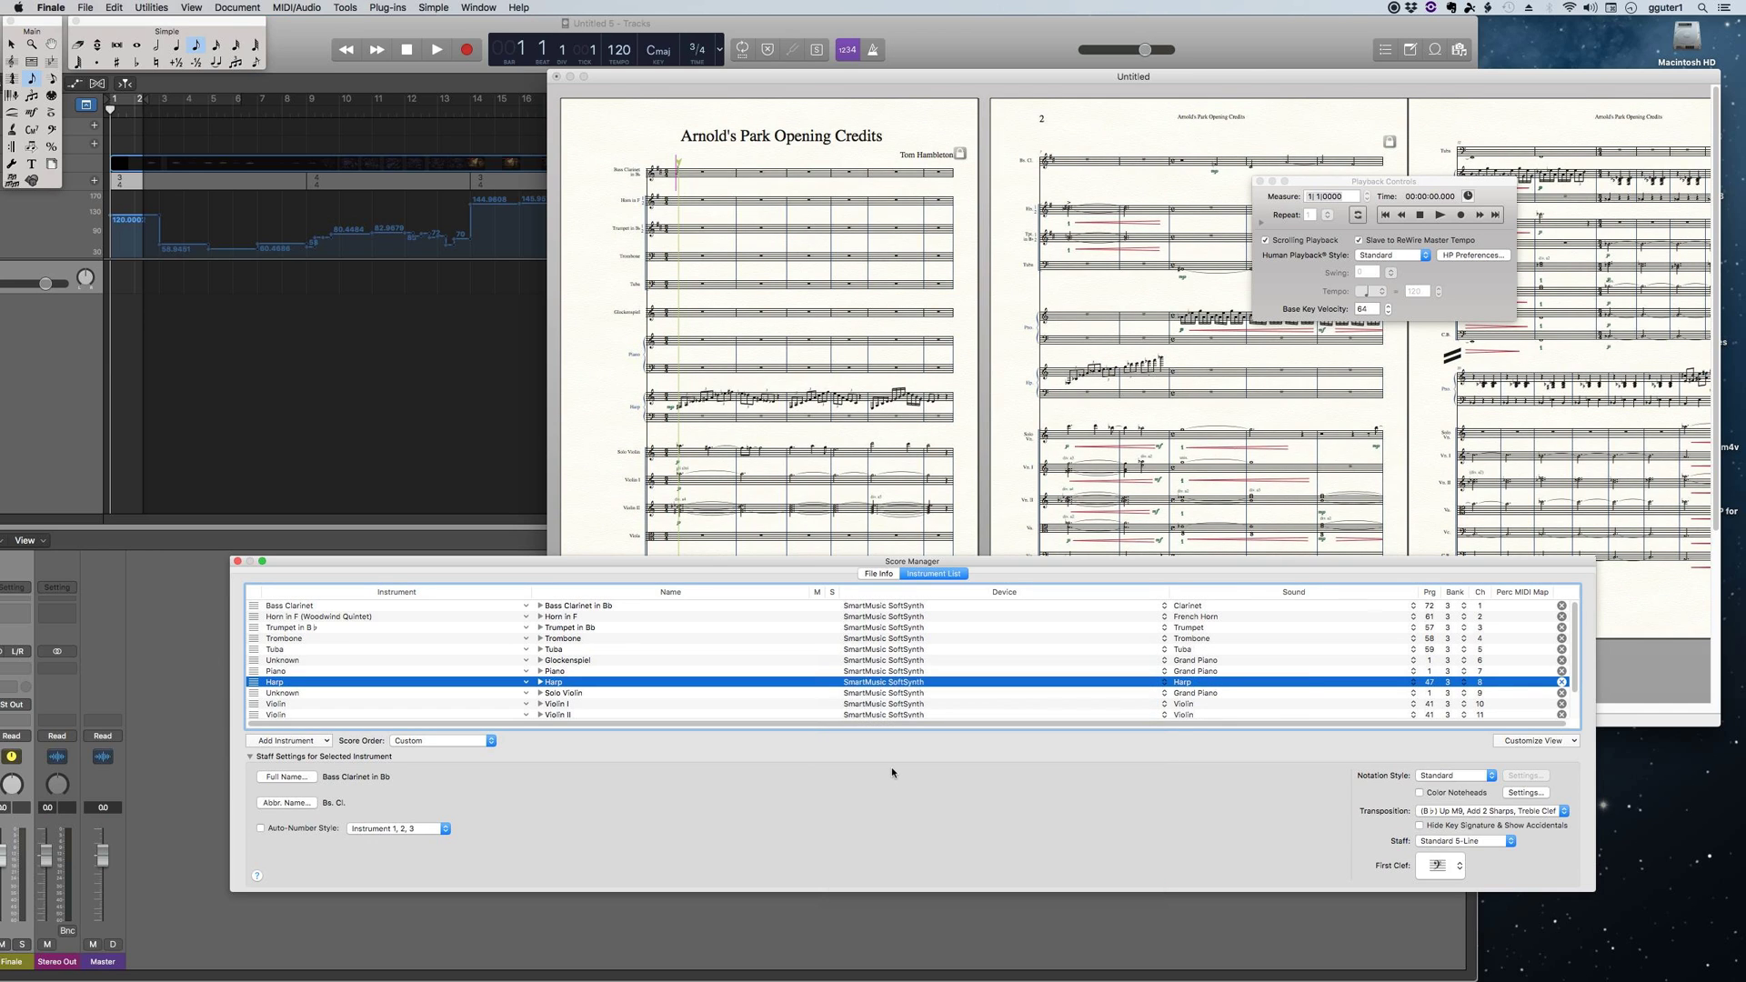
{"action": "left_click", "coordinate": [898, 672]}
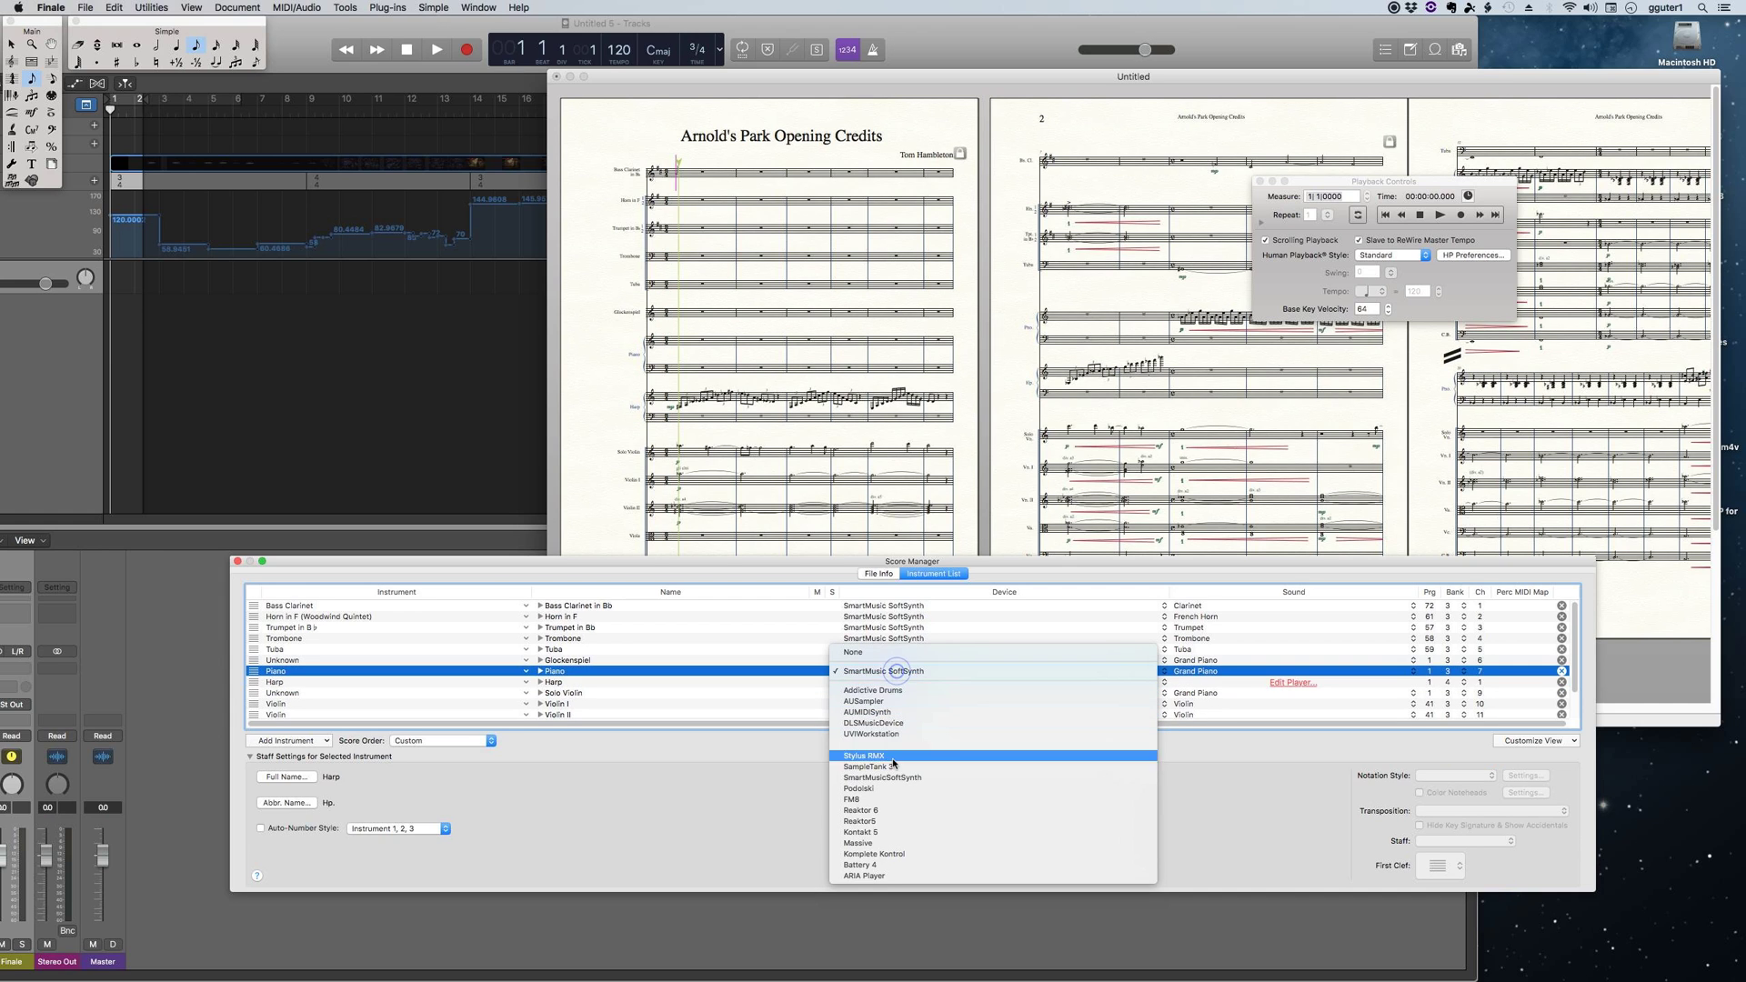
{"action": "left_click", "coordinate": [883, 875]}
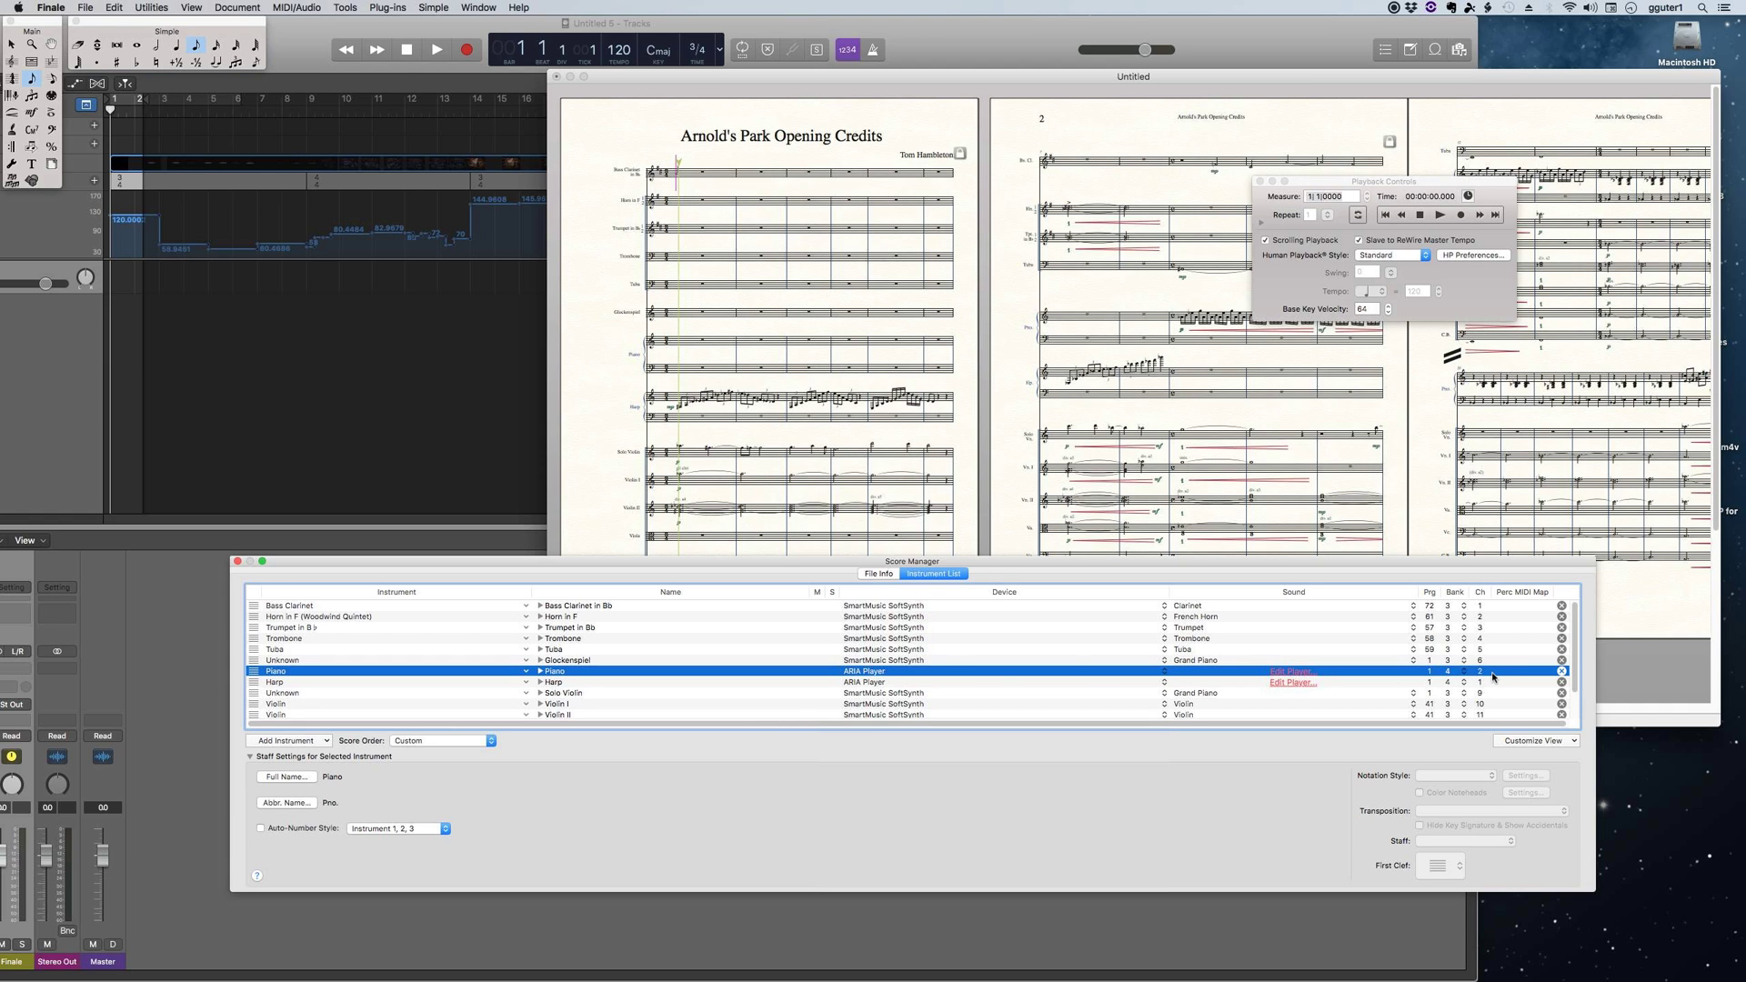
Load n-Chromatic Harp 1 Lite into ARIA Player slot 1
{"action": "left_click", "coordinate": [1293, 683]}
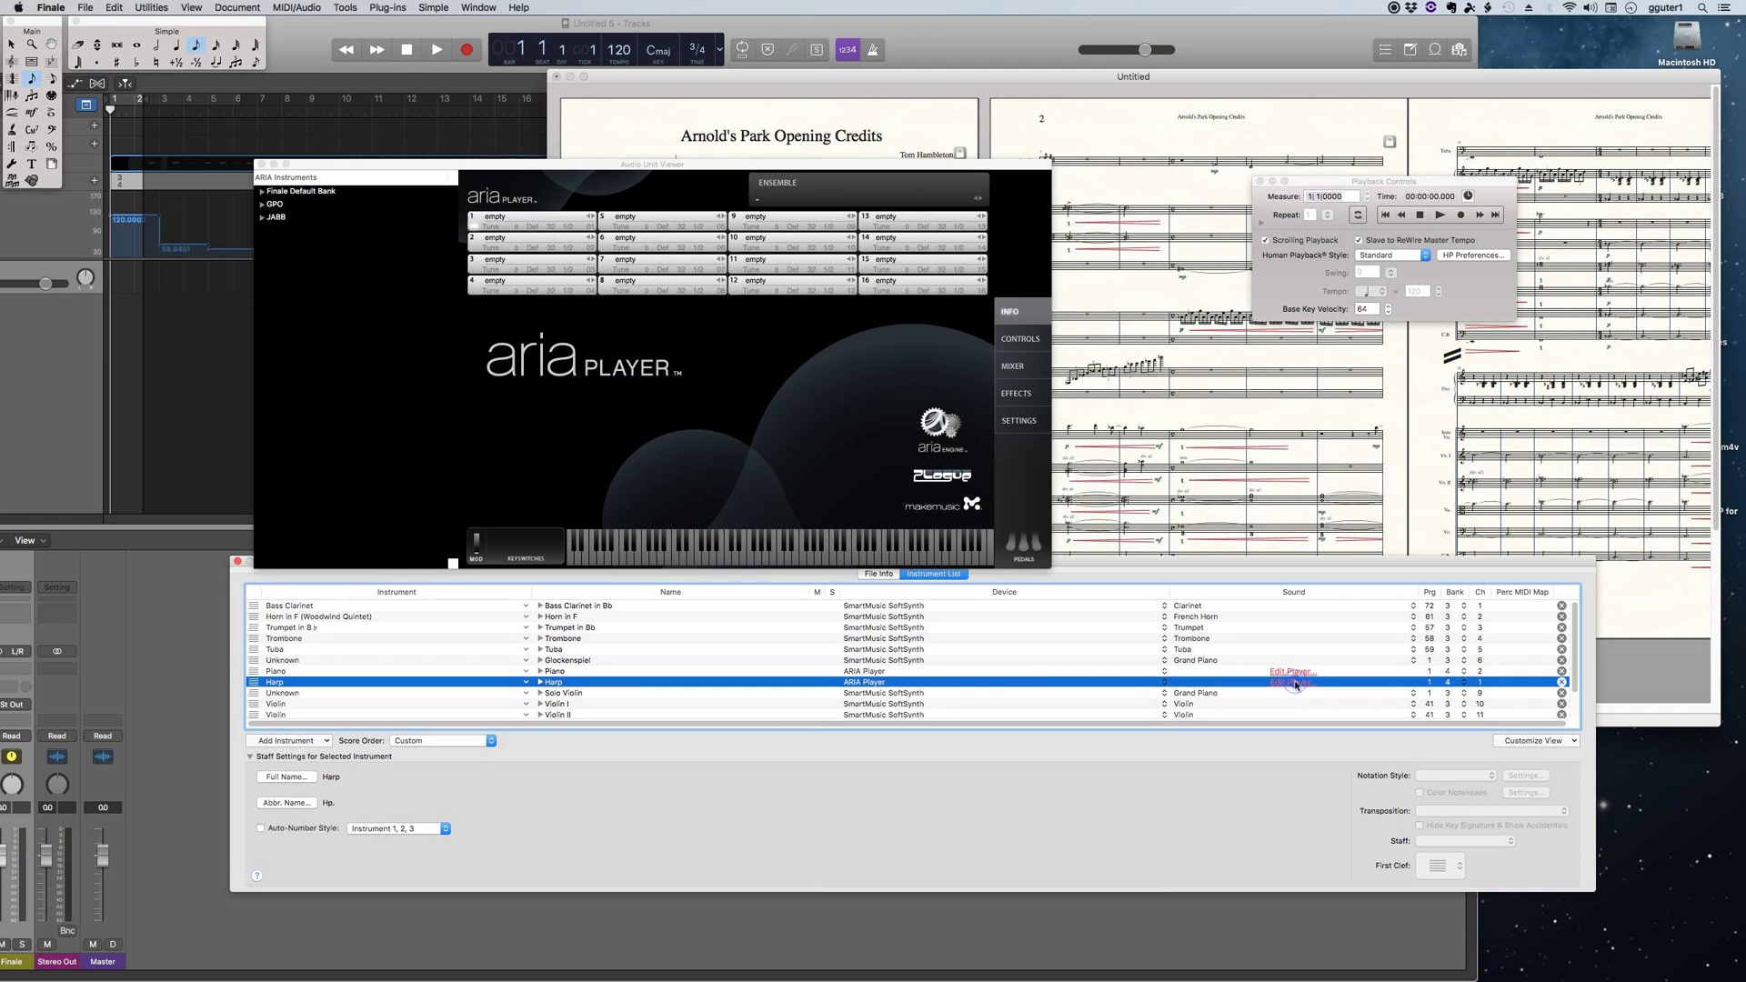
{"action": "left_click", "coordinate": [521, 219]}
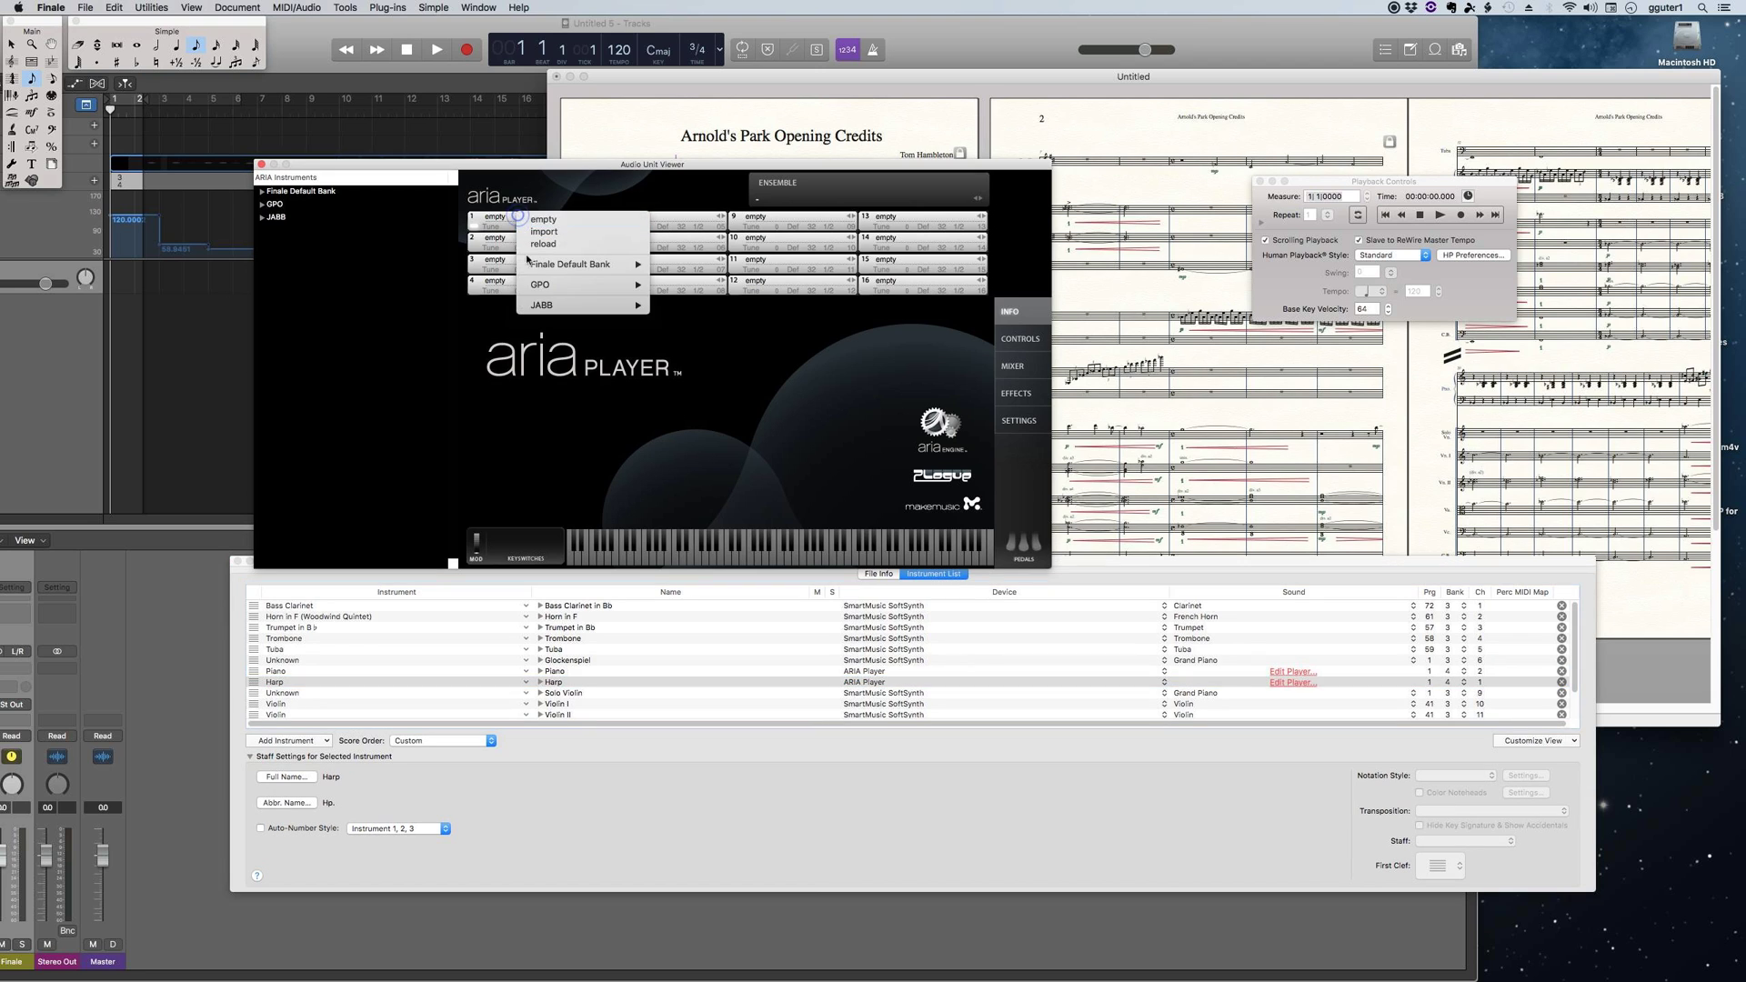
{"action": "mouse_move", "coordinate": [591, 284]}
{"action": "mouse_move", "coordinate": [727, 289]}
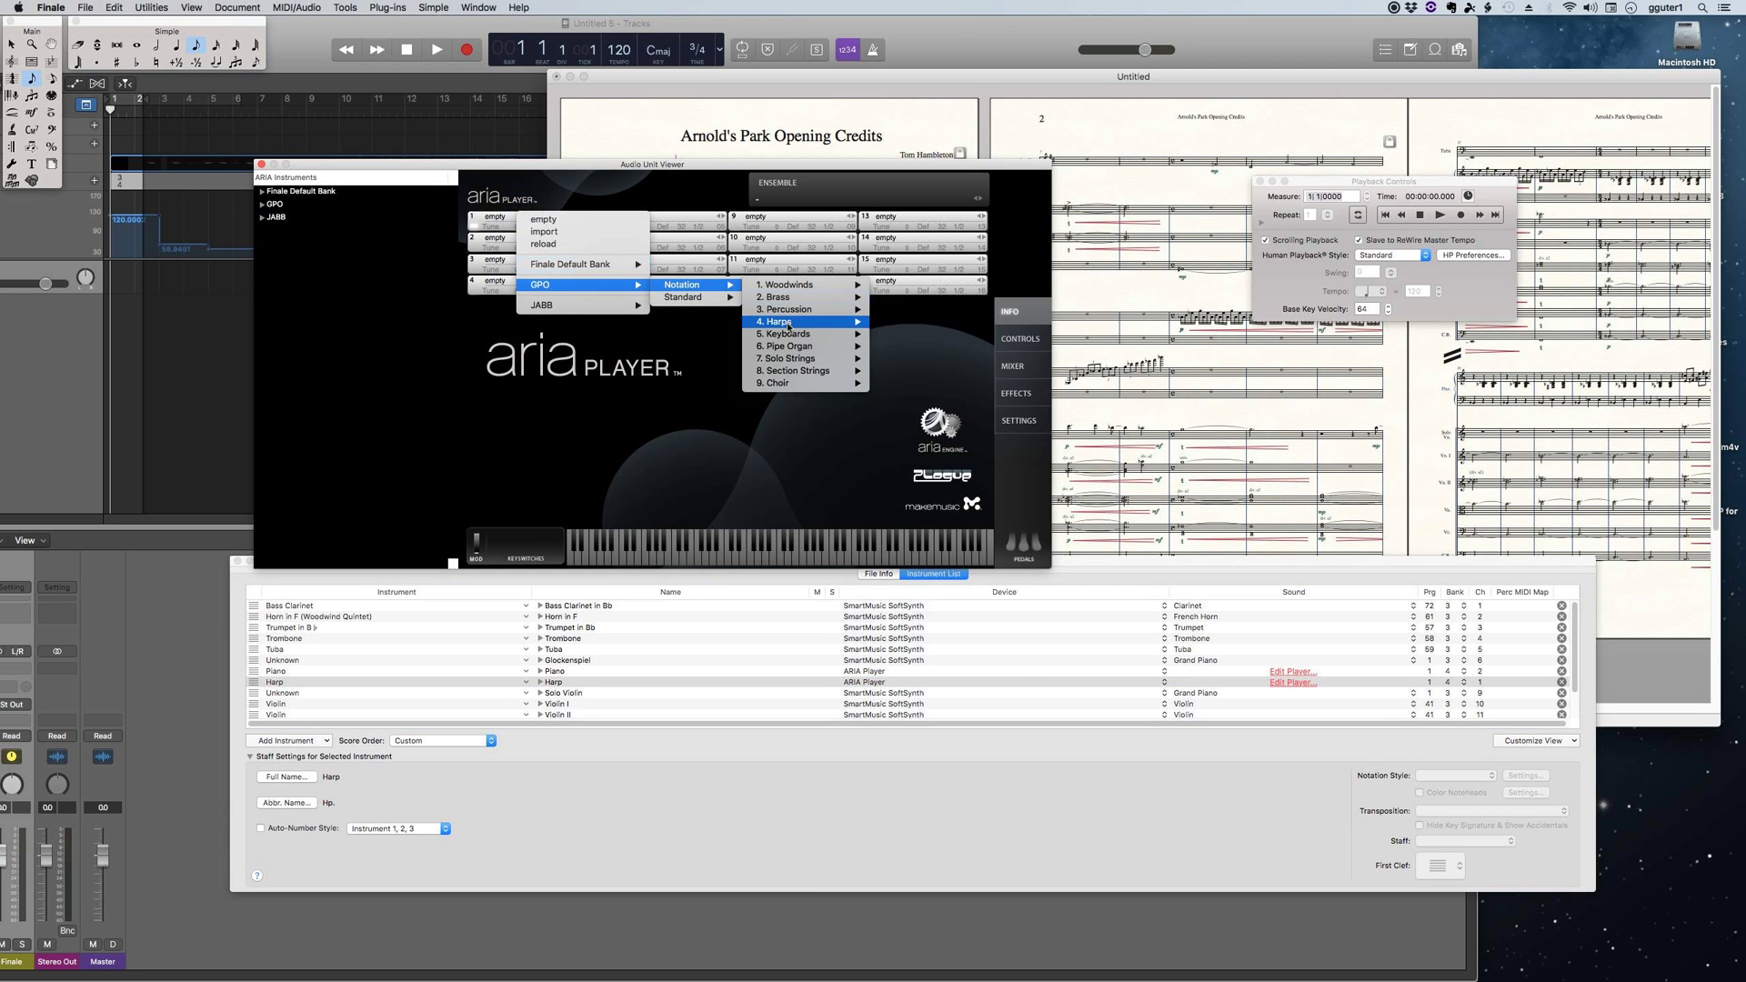
{"action": "mouse_move", "coordinate": [813, 322]}
{"action": "left_click", "coordinate": [903, 335]}
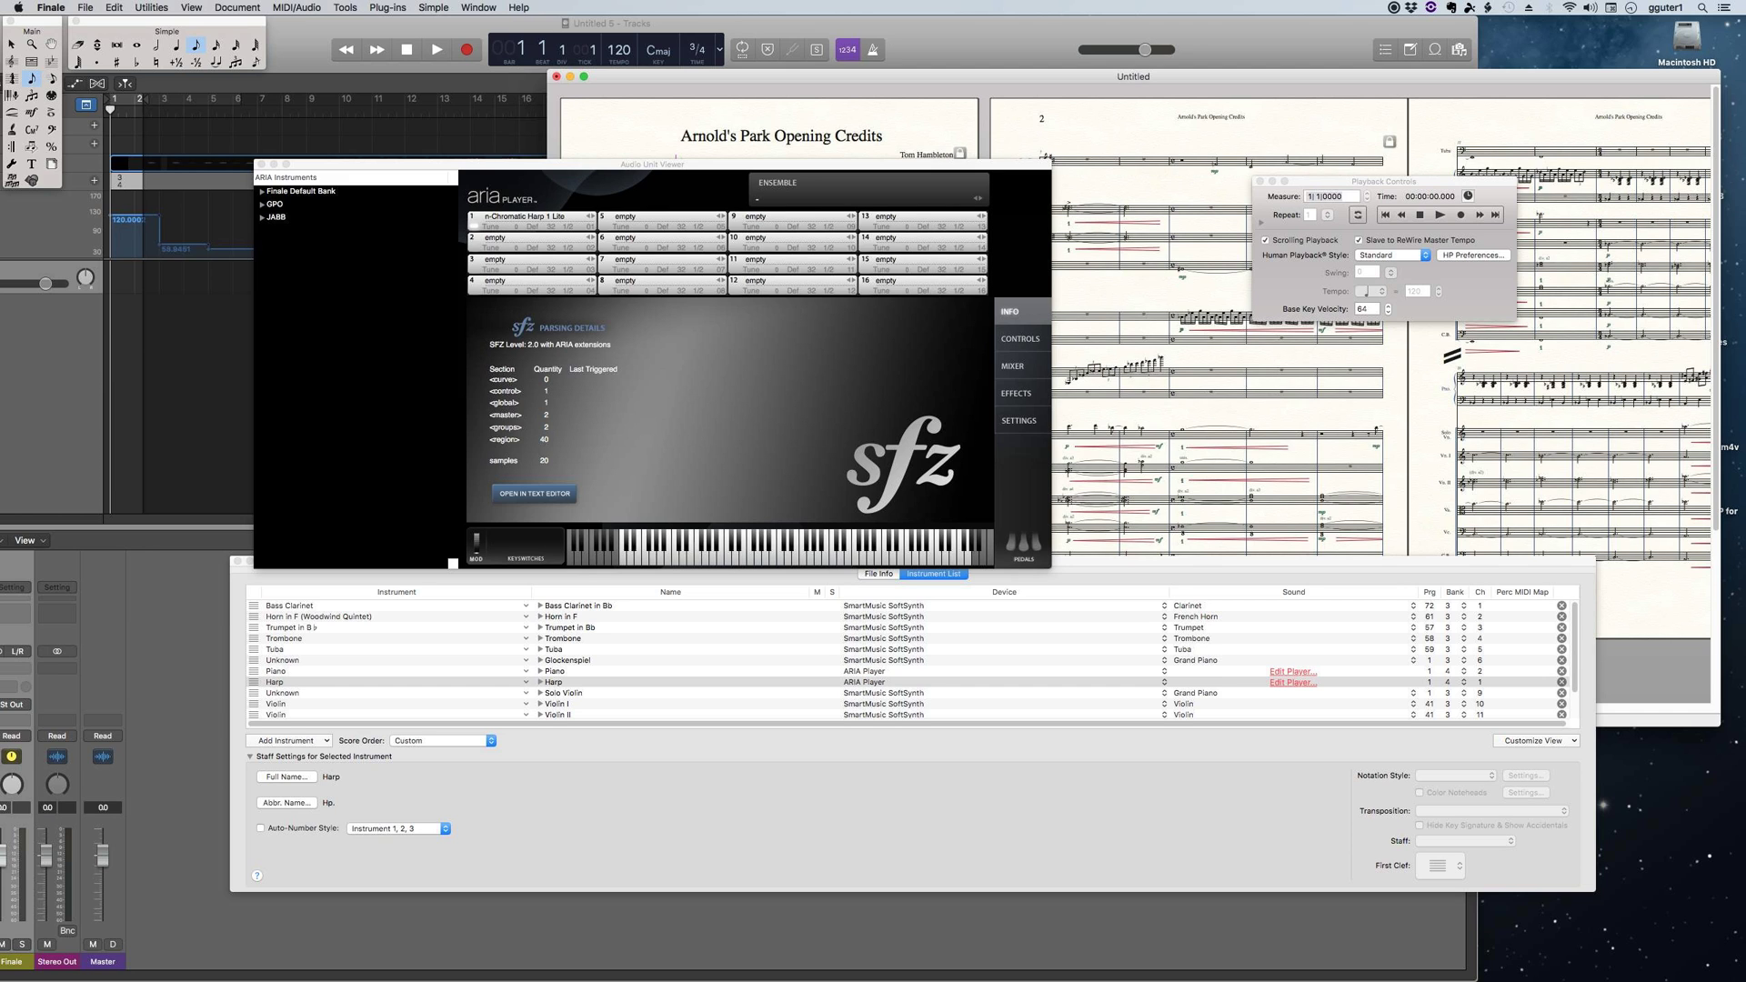
{"action": "left_click", "coordinate": [1102, 726]}
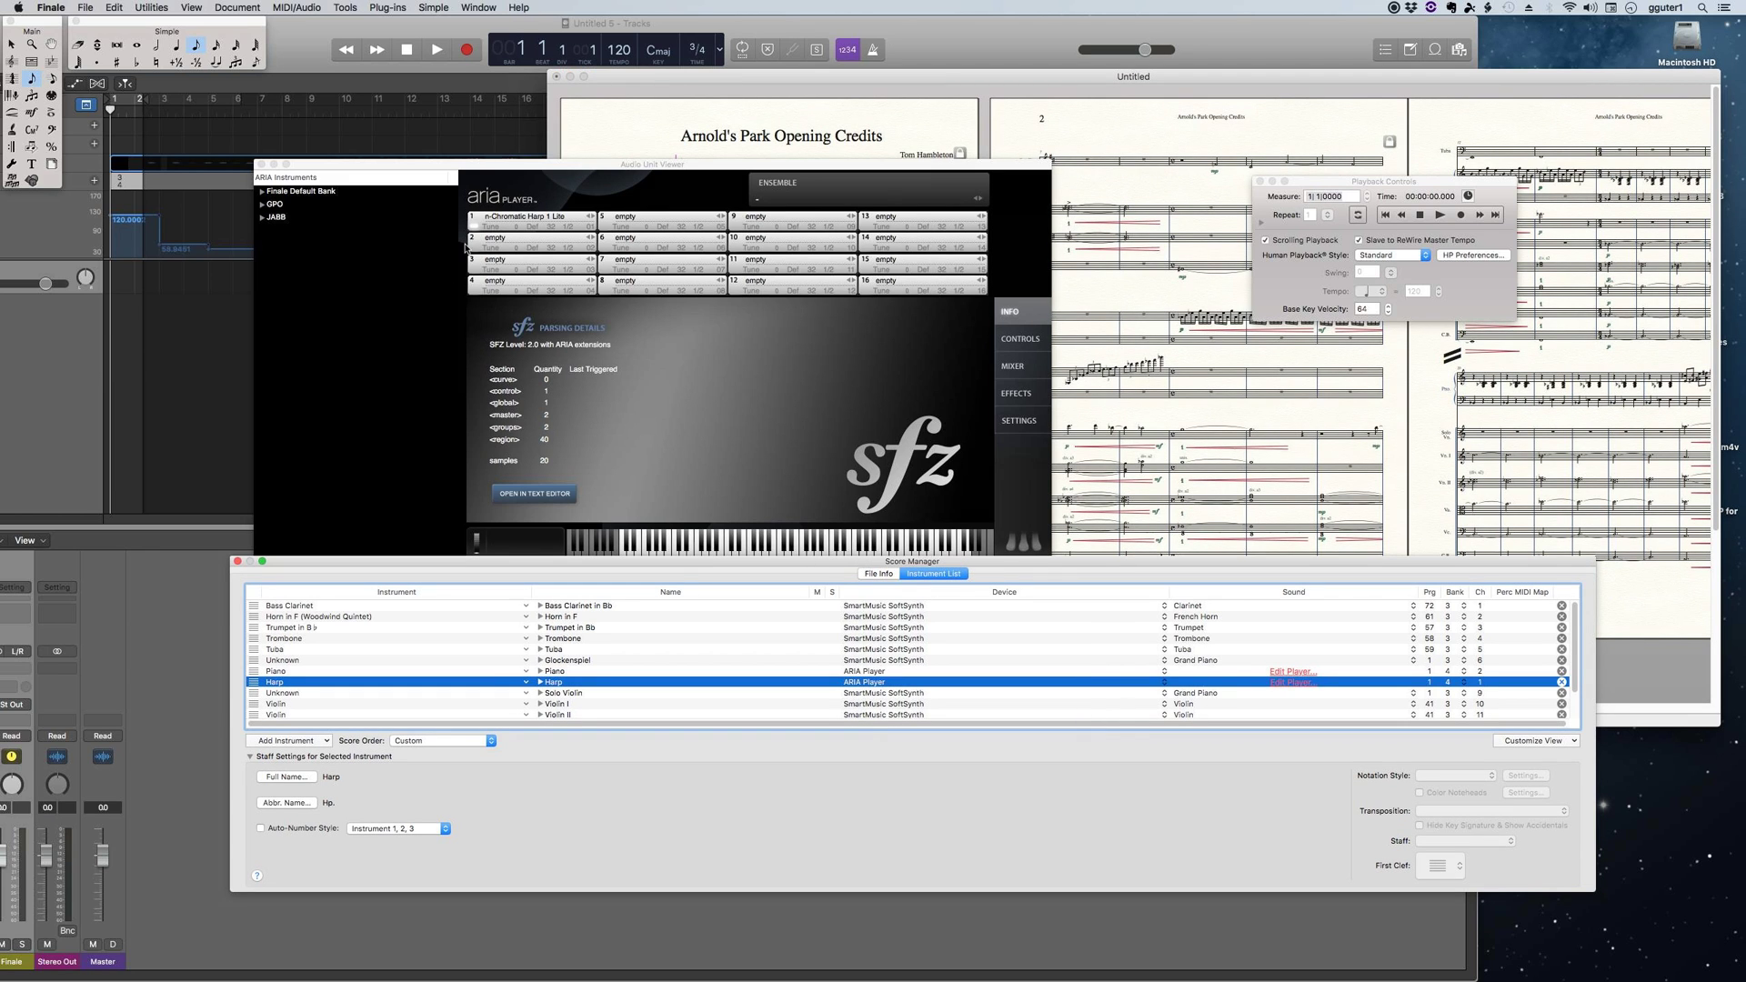
Load n-Steinway Piano Lite into ARIA Player slot 2
{"action": "left_click", "coordinate": [498, 243]}
{"action": "left_click", "coordinate": [497, 244]}
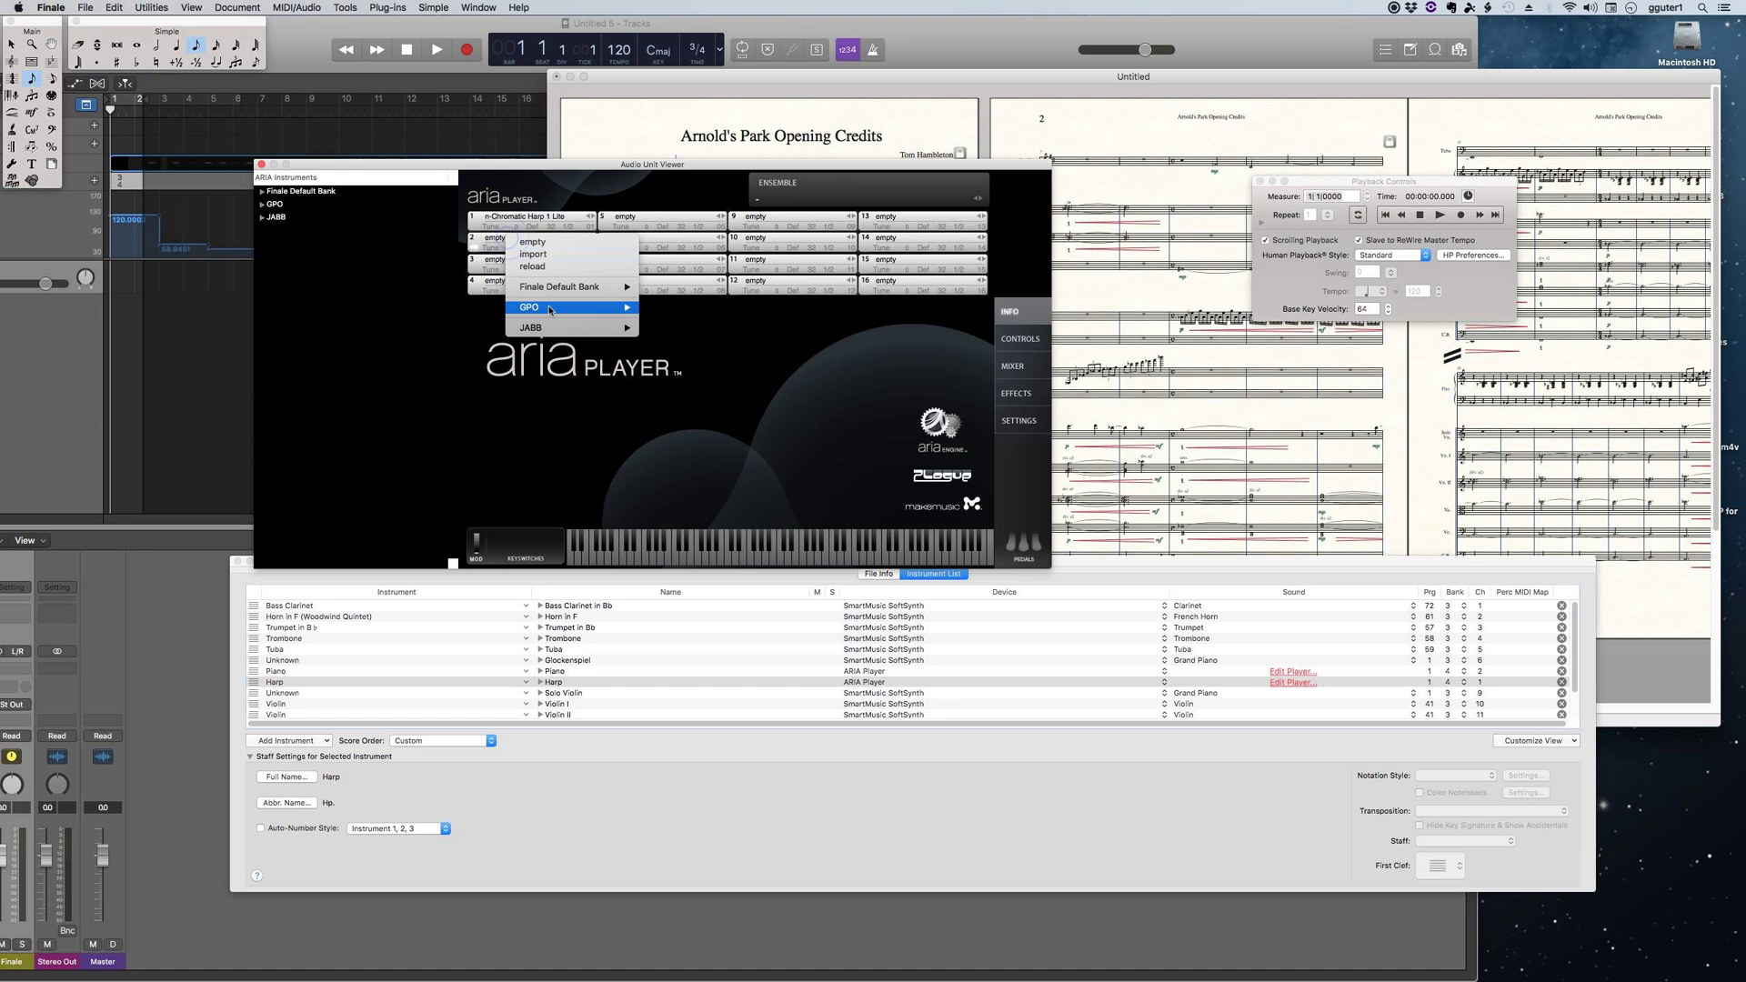
{"action": "mouse_move", "coordinate": [577, 312]}
{"action": "mouse_move", "coordinate": [682, 308]}
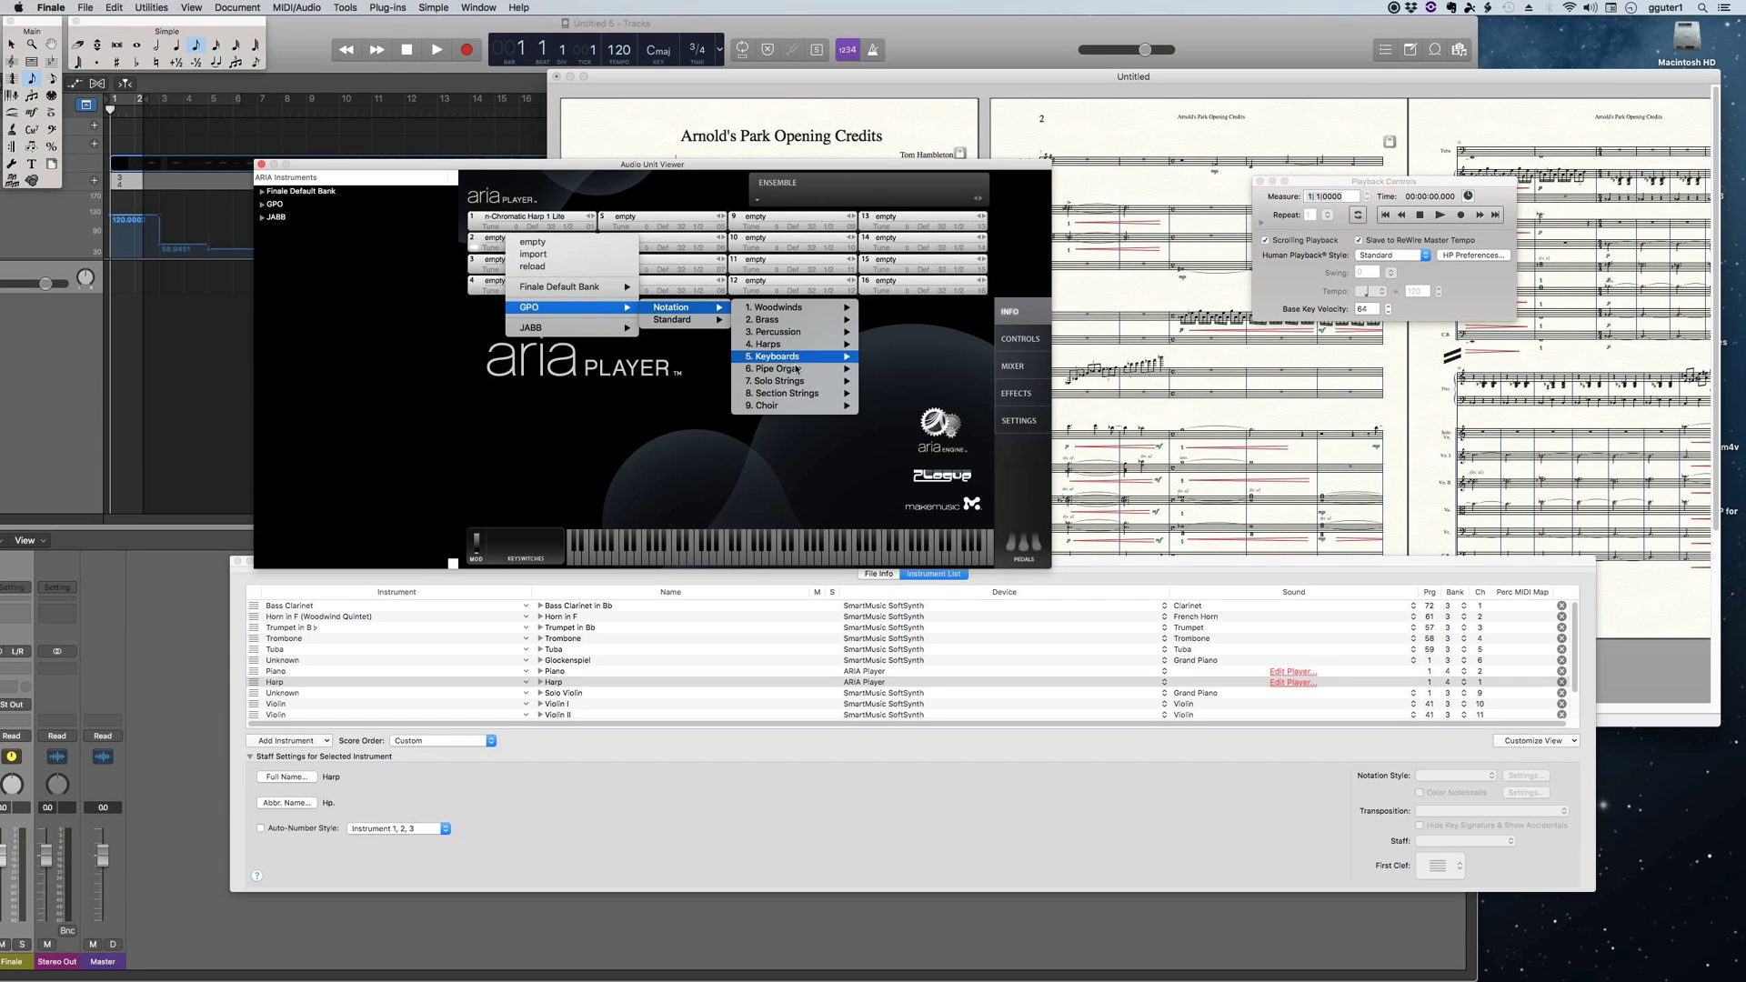
{"action": "mouse_move", "coordinate": [796, 360]}
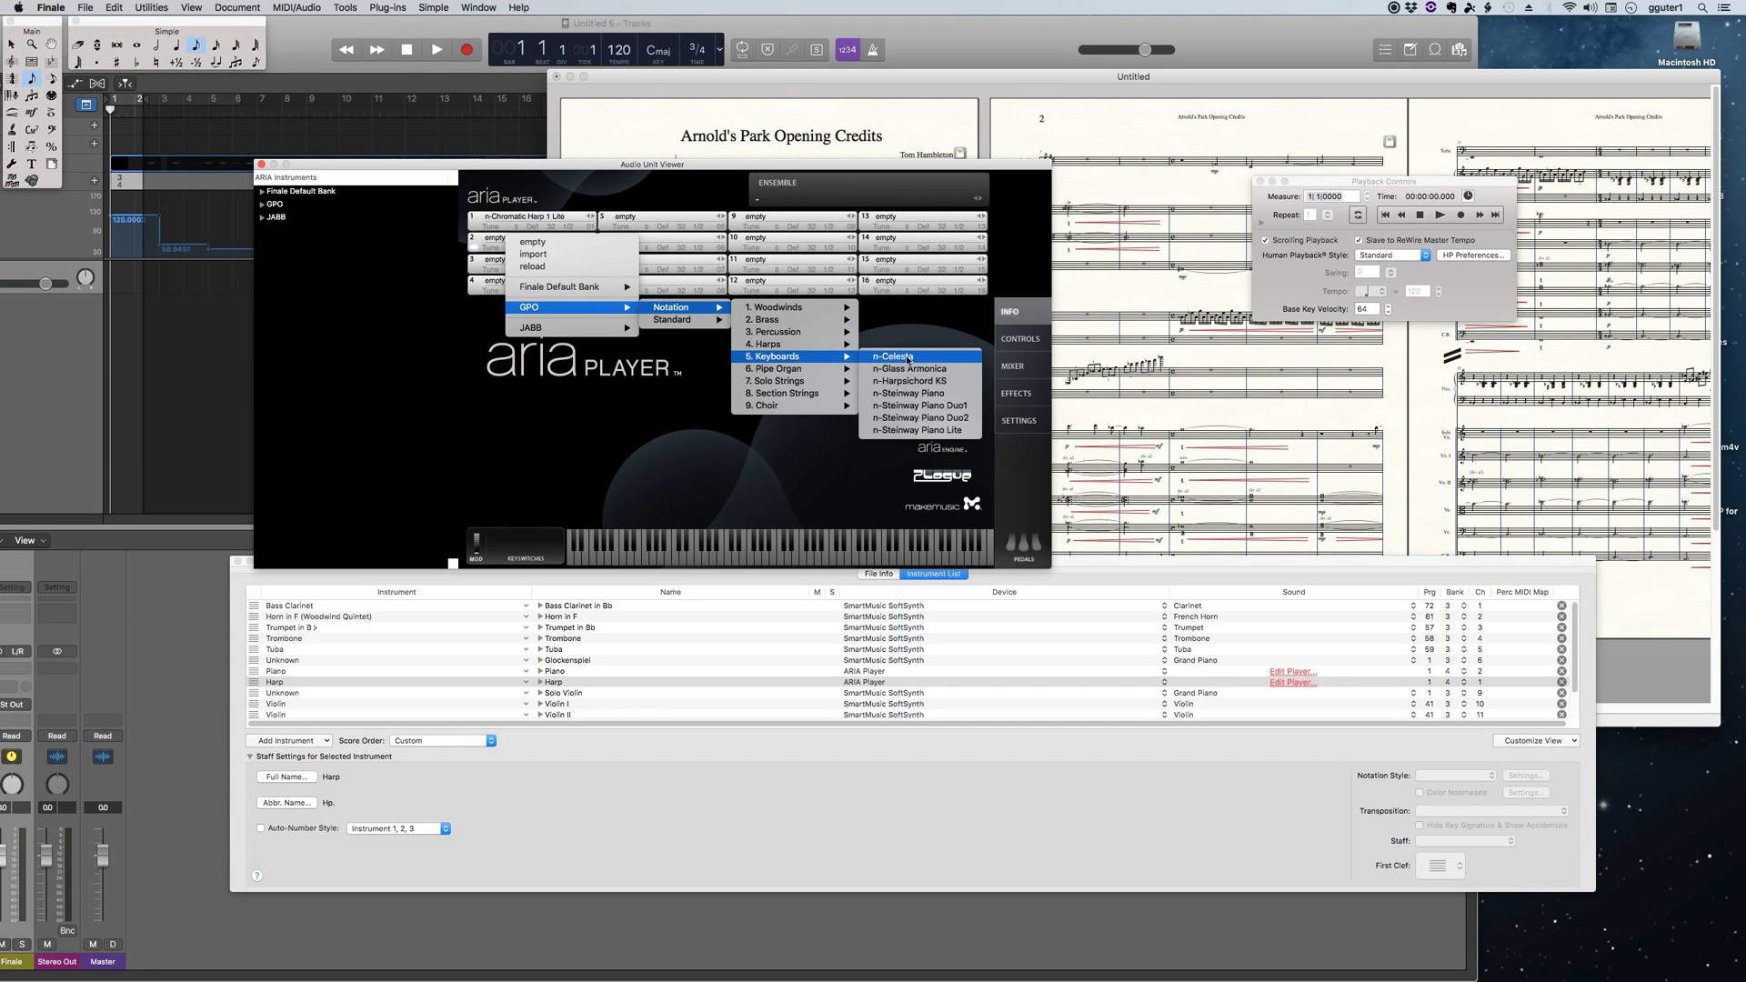
{"action": "left_click", "coordinate": [896, 430]}
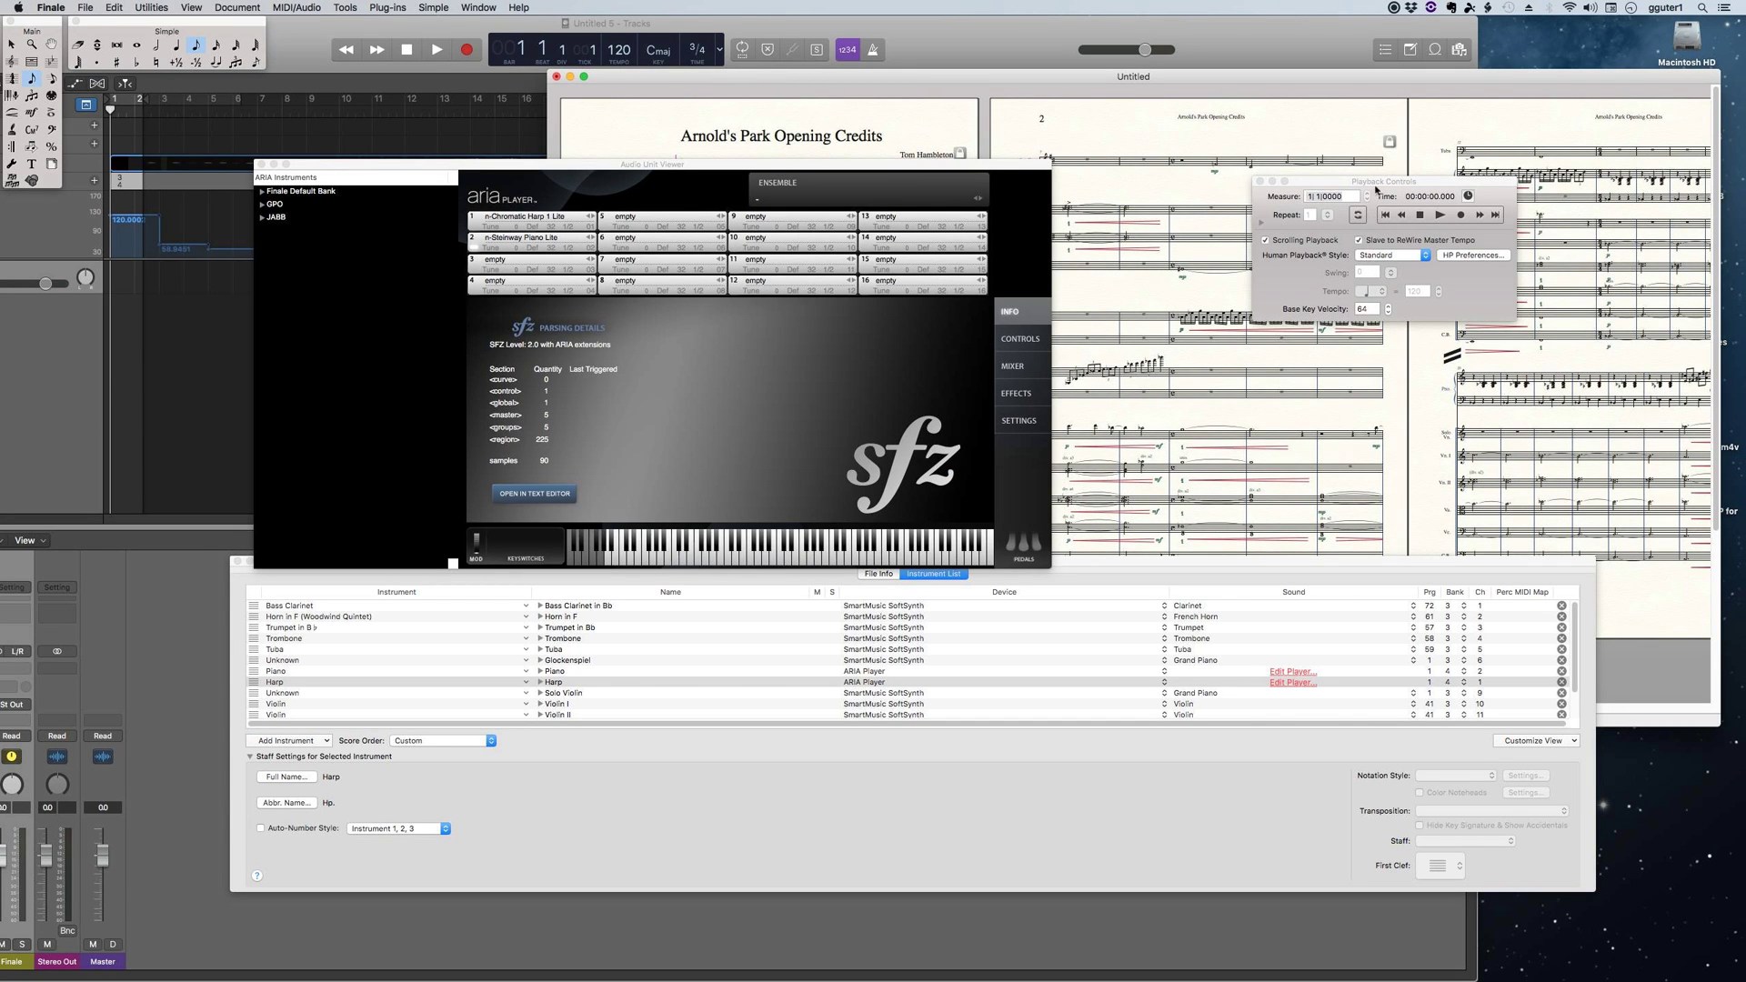
Nudge the playback controls palette, toggle repeat playback, and return to Logic Pro X
{"action": "left_click_drag", "start_coordinate": [1377, 196], "coordinate": [1411, 194]}
{"action": "left_click", "coordinate": [1392, 214]}
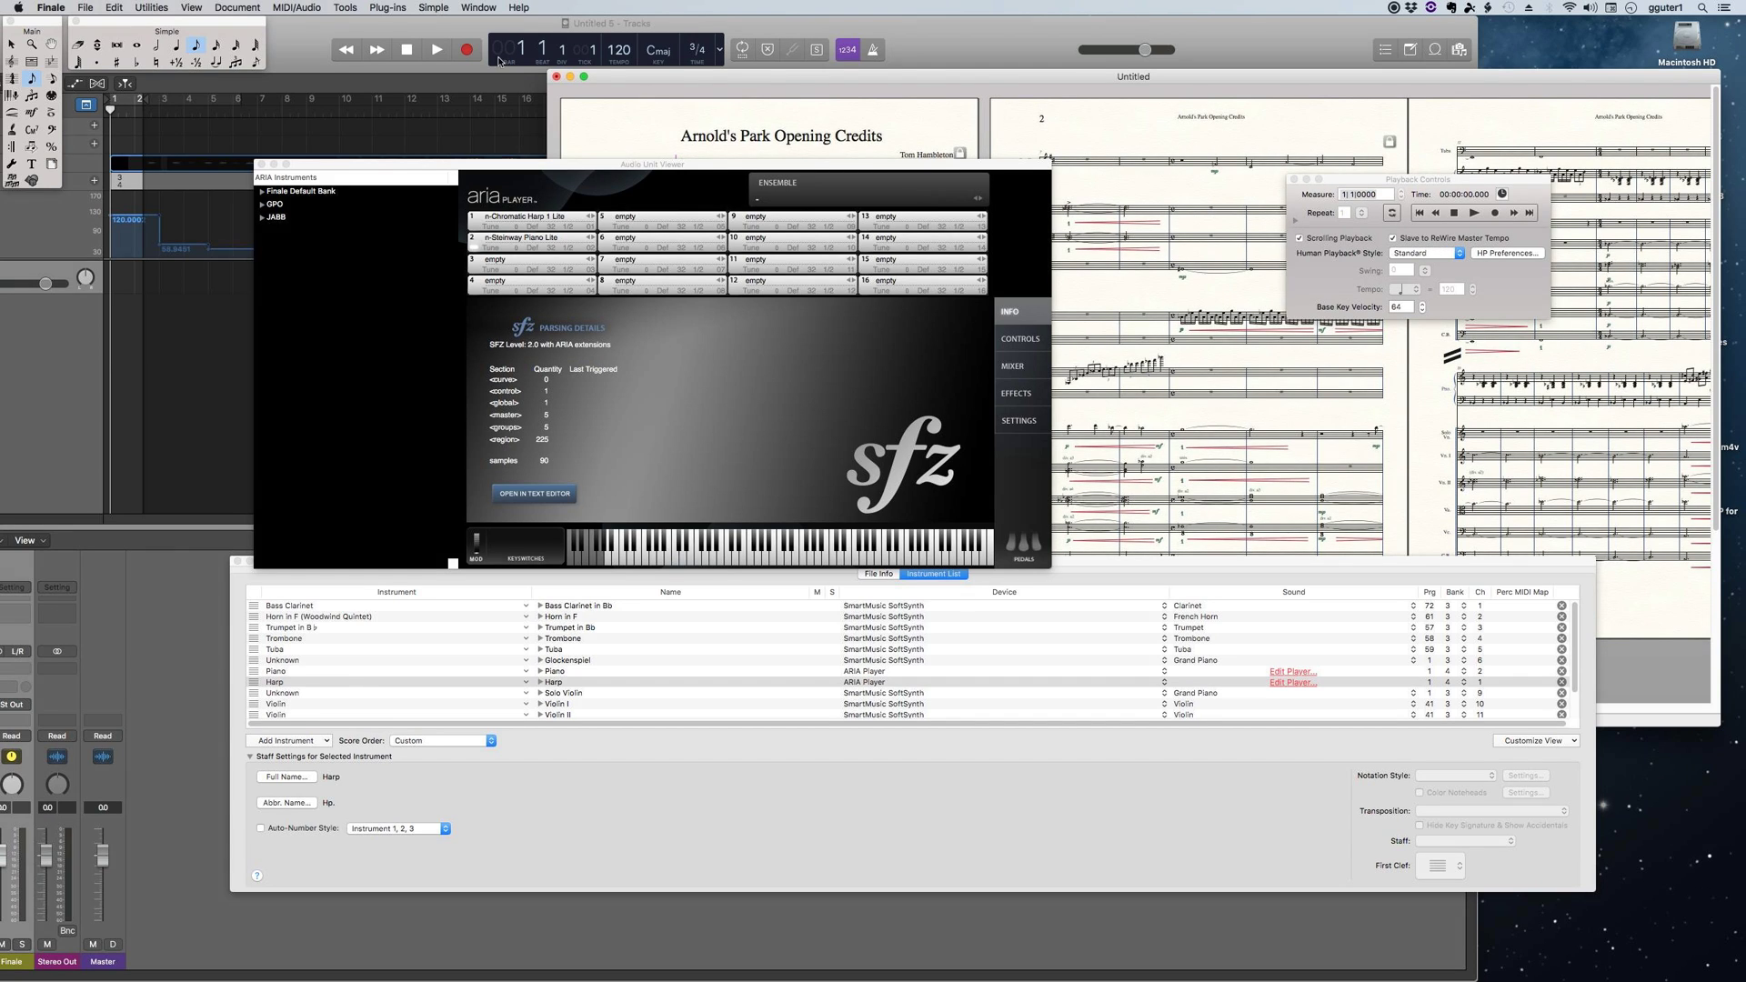
{"action": "left_click", "coordinate": [327, 25]}
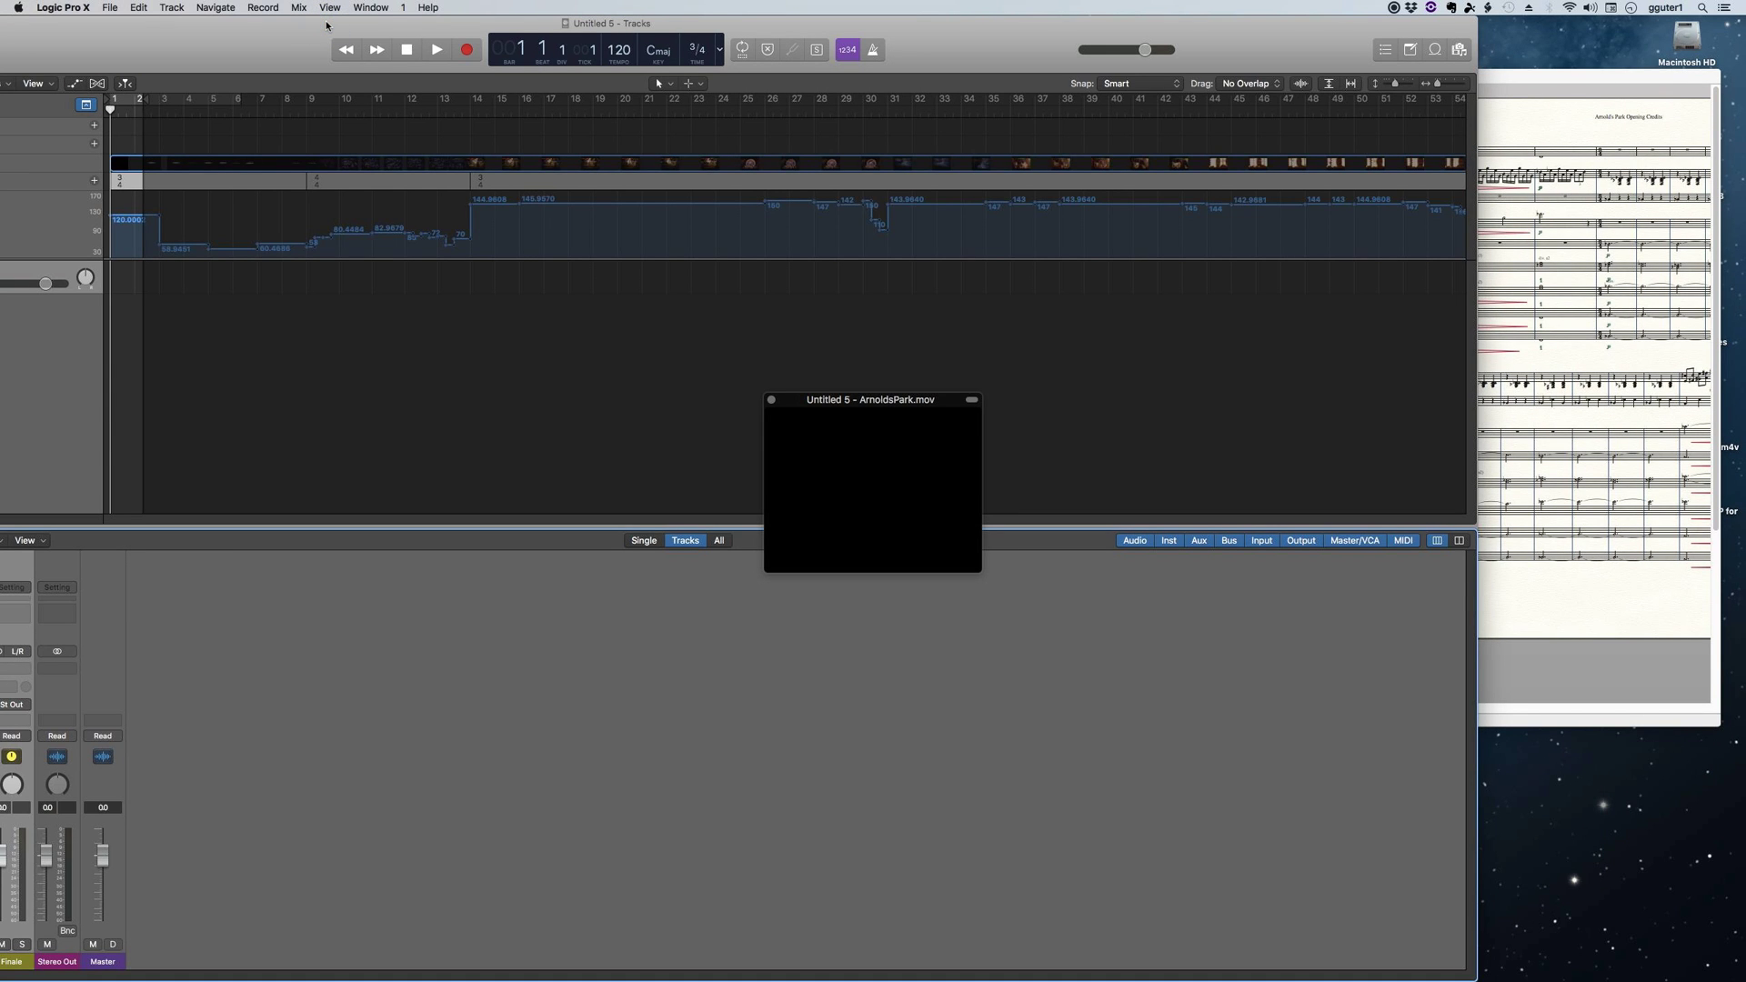
Start Logic playback and rearrange windows so the Finale score is visible following along
{"action": "left_click_drag", "start_coordinate": [328, 26], "coordinate": [596, 8]}
{"action": "key", "text": "space"}
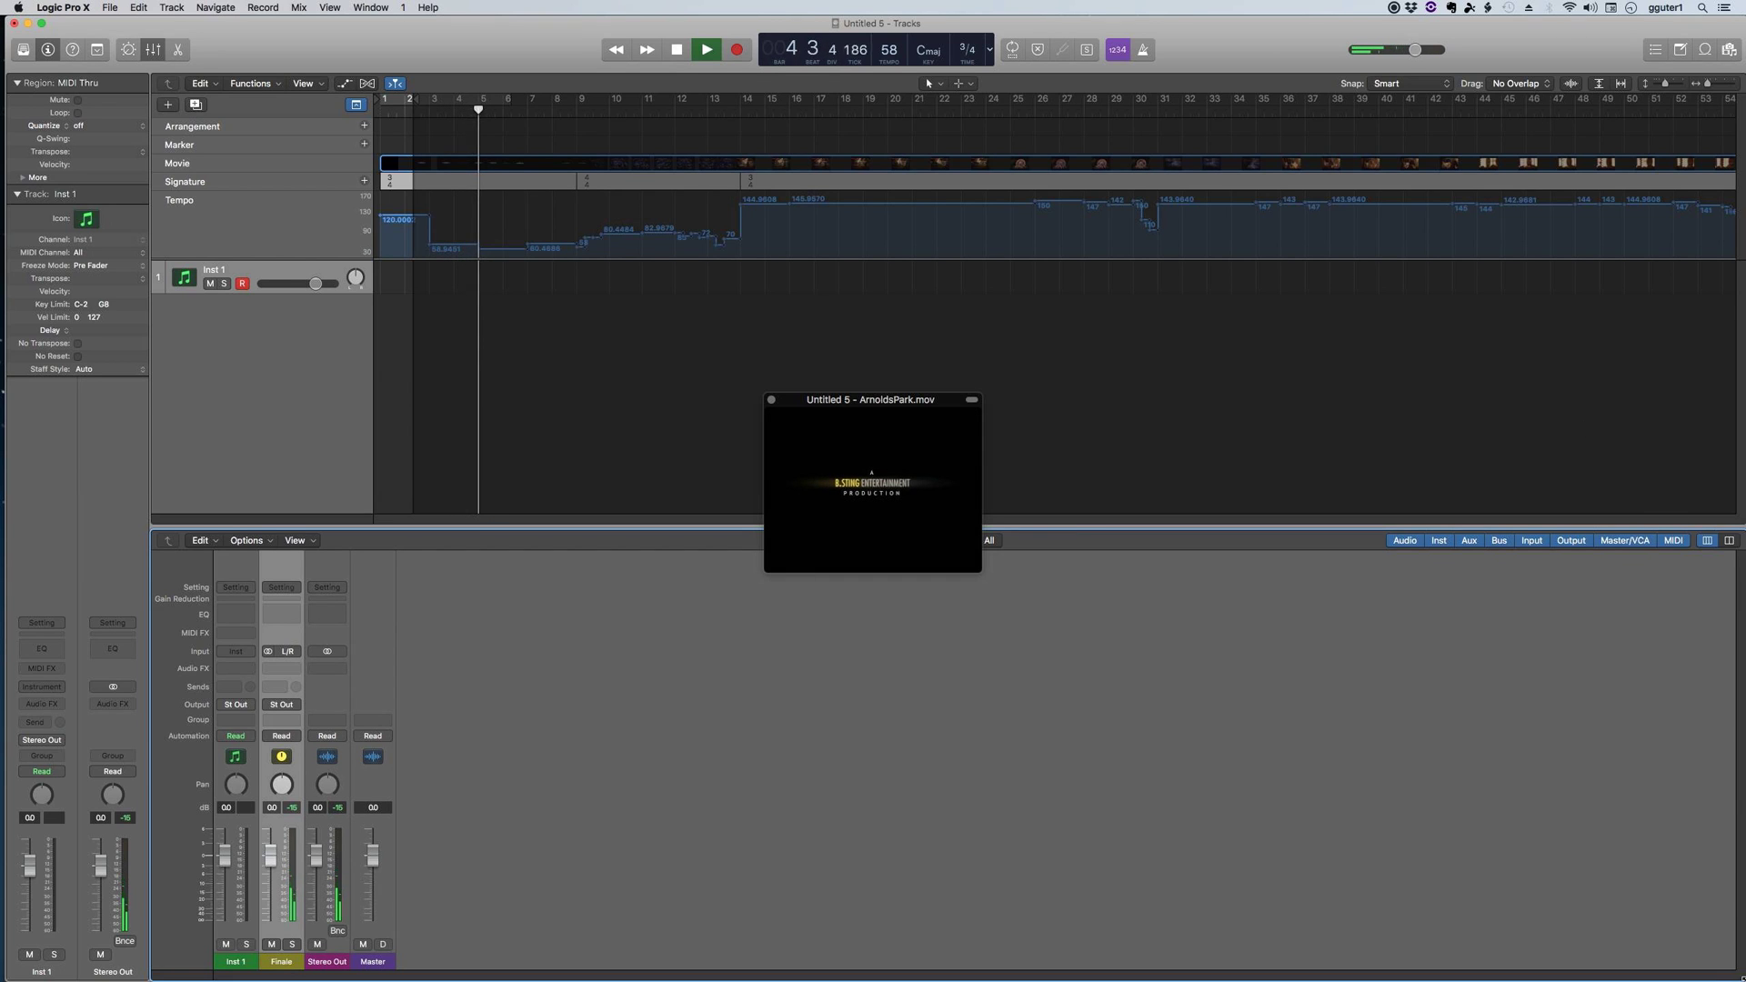
{"action": "left_click_drag", "start_coordinate": [1742, 978], "coordinate": [915, 716]}
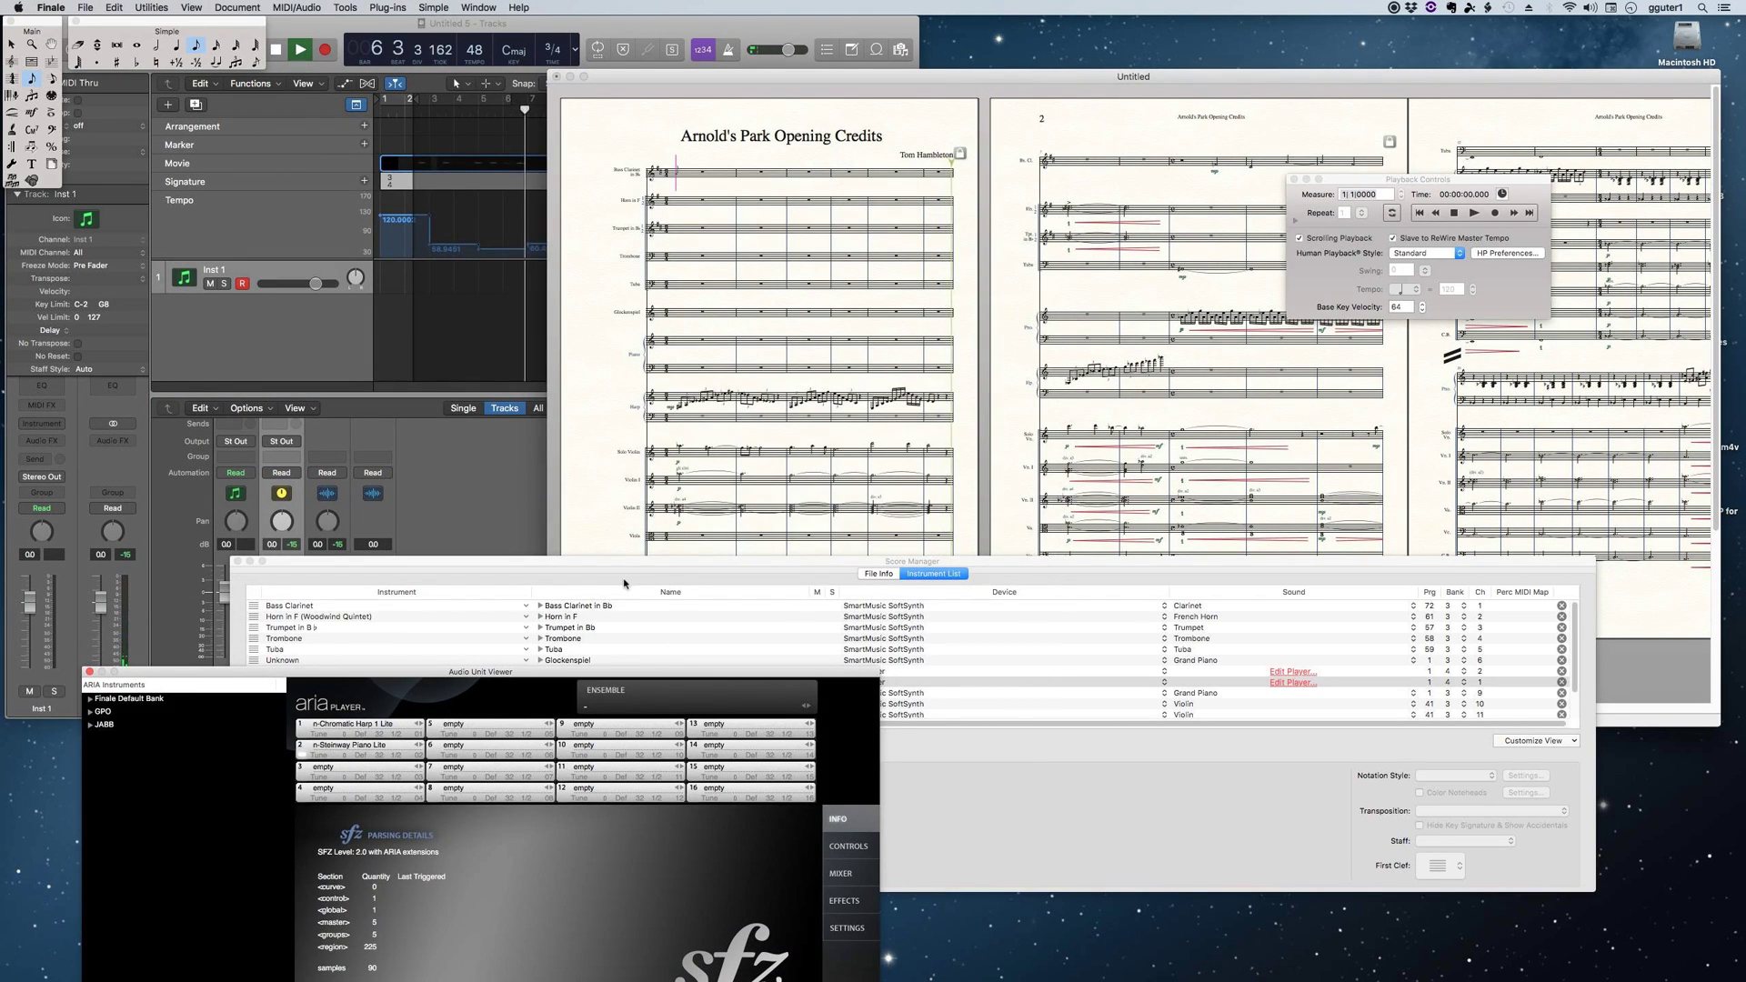
{"action": "left_click_drag", "start_coordinate": [624, 583], "coordinate": [582, 743]}
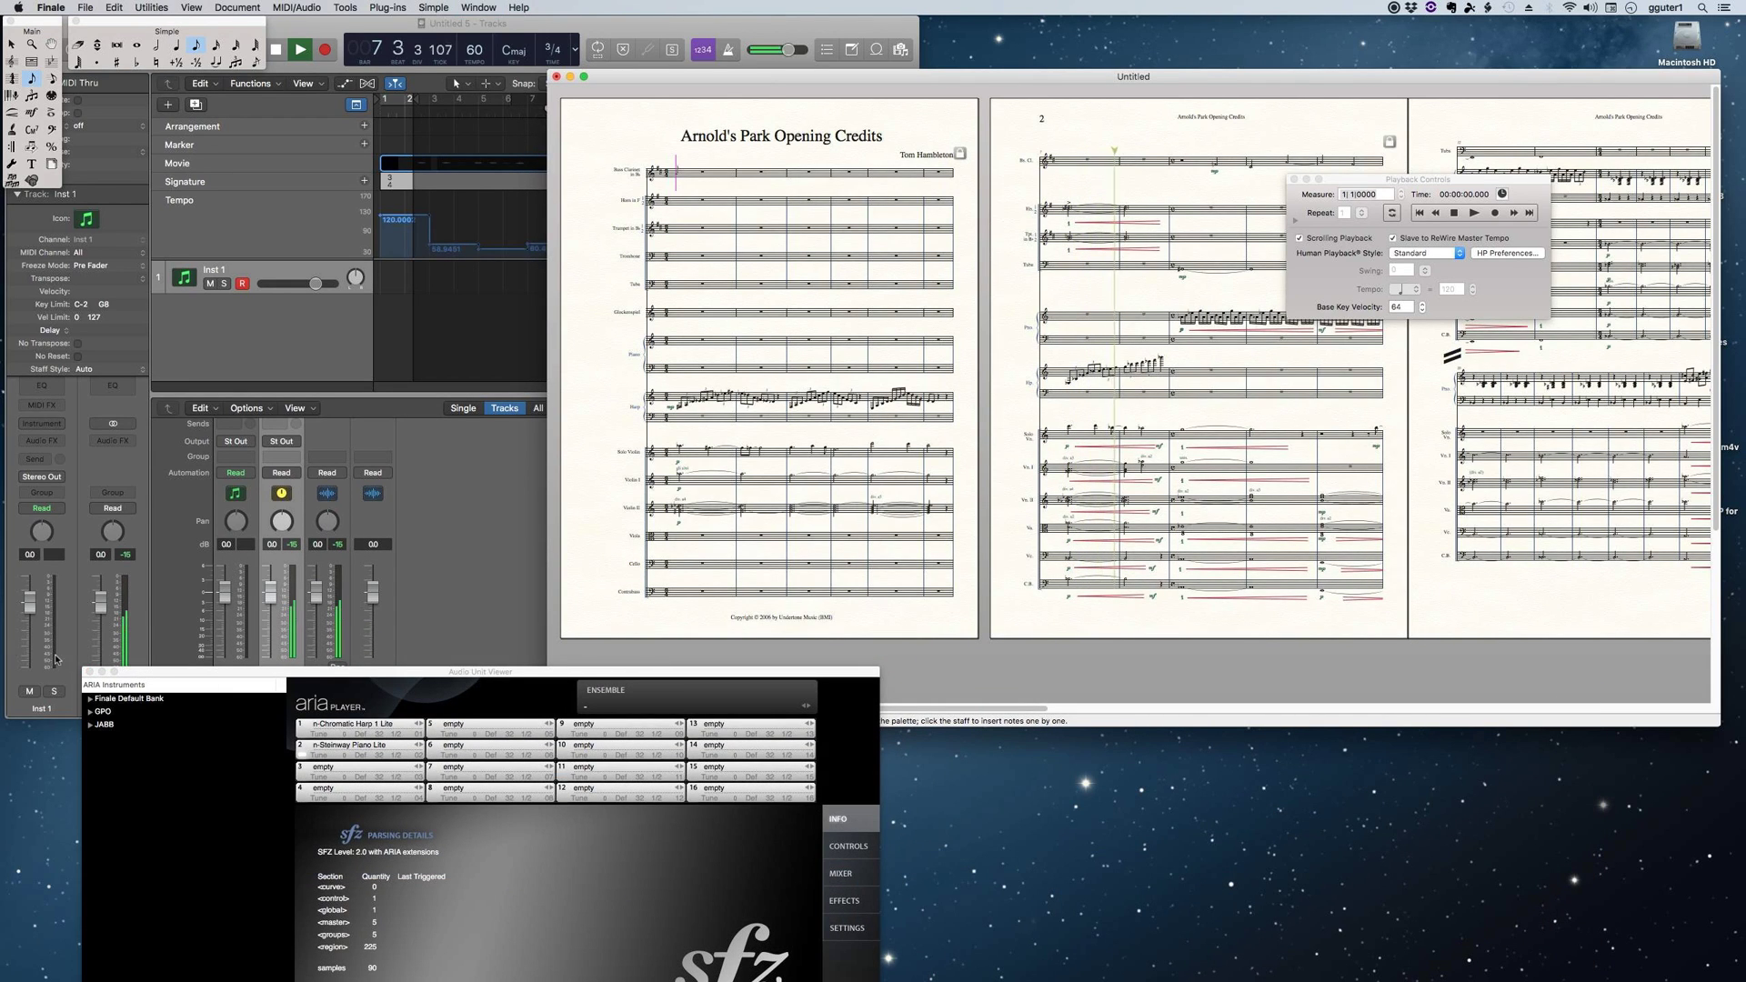
{"action": "left_click", "coordinate": [89, 673]}
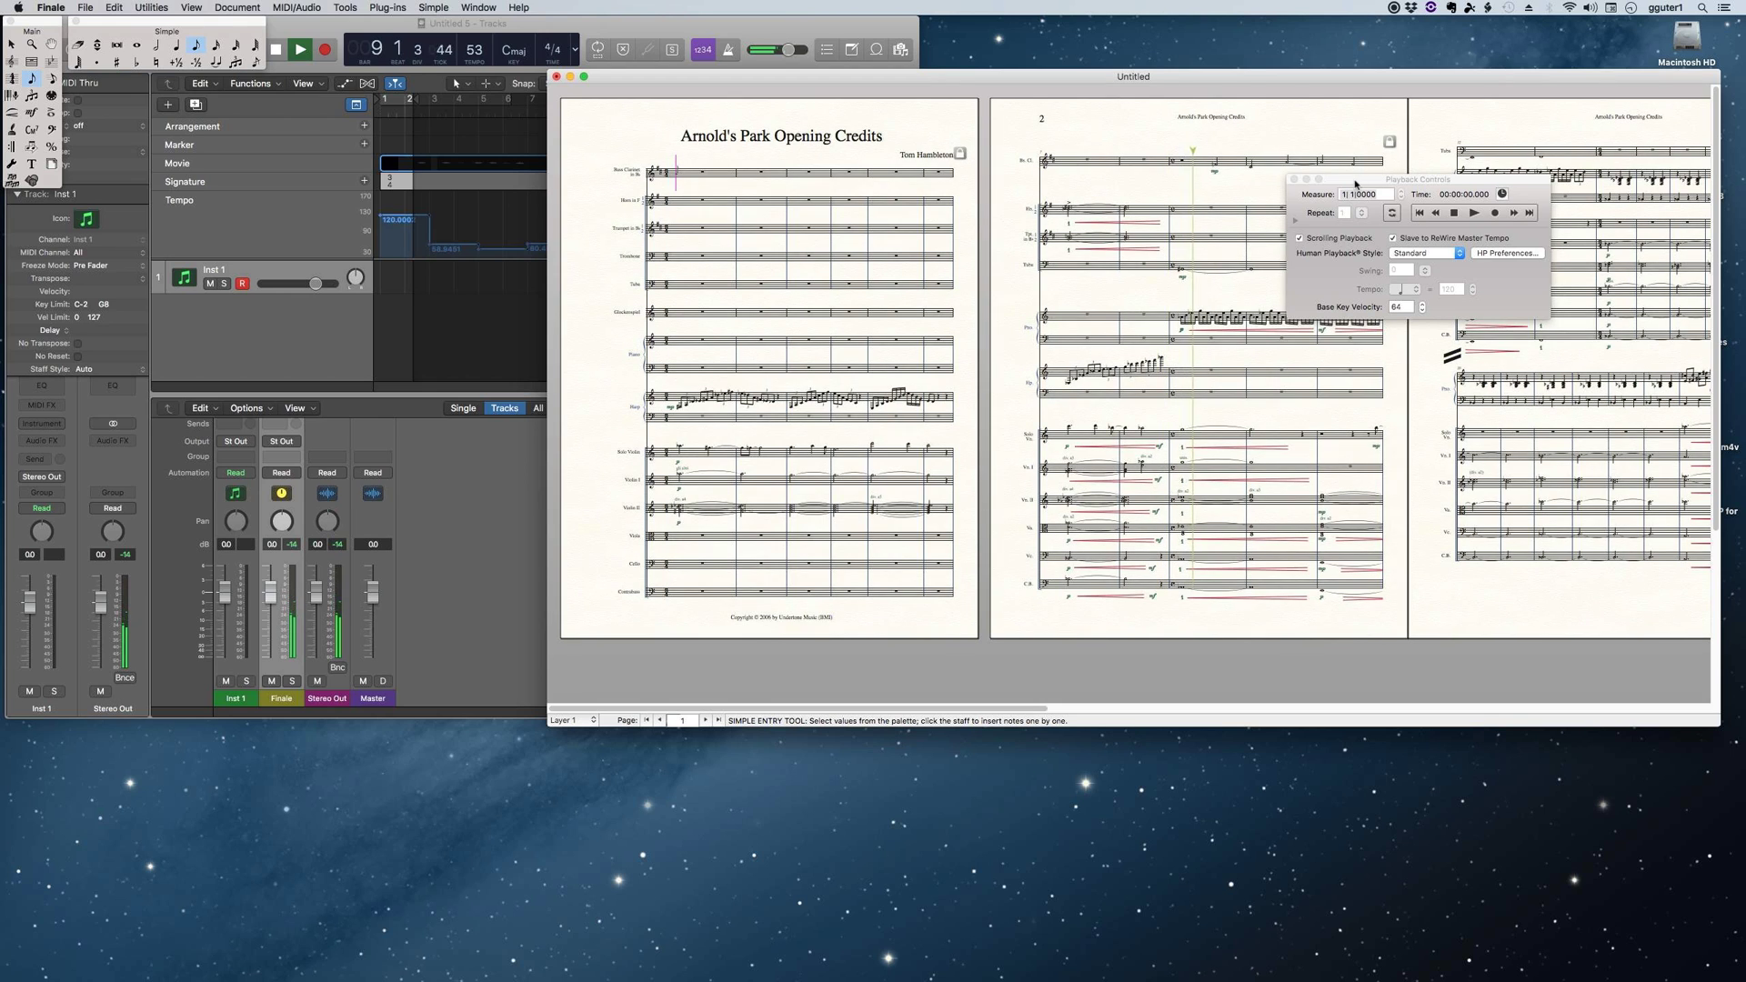
{"action": "left_click_drag", "start_coordinate": [1326, 180], "coordinate": [1351, 793]}
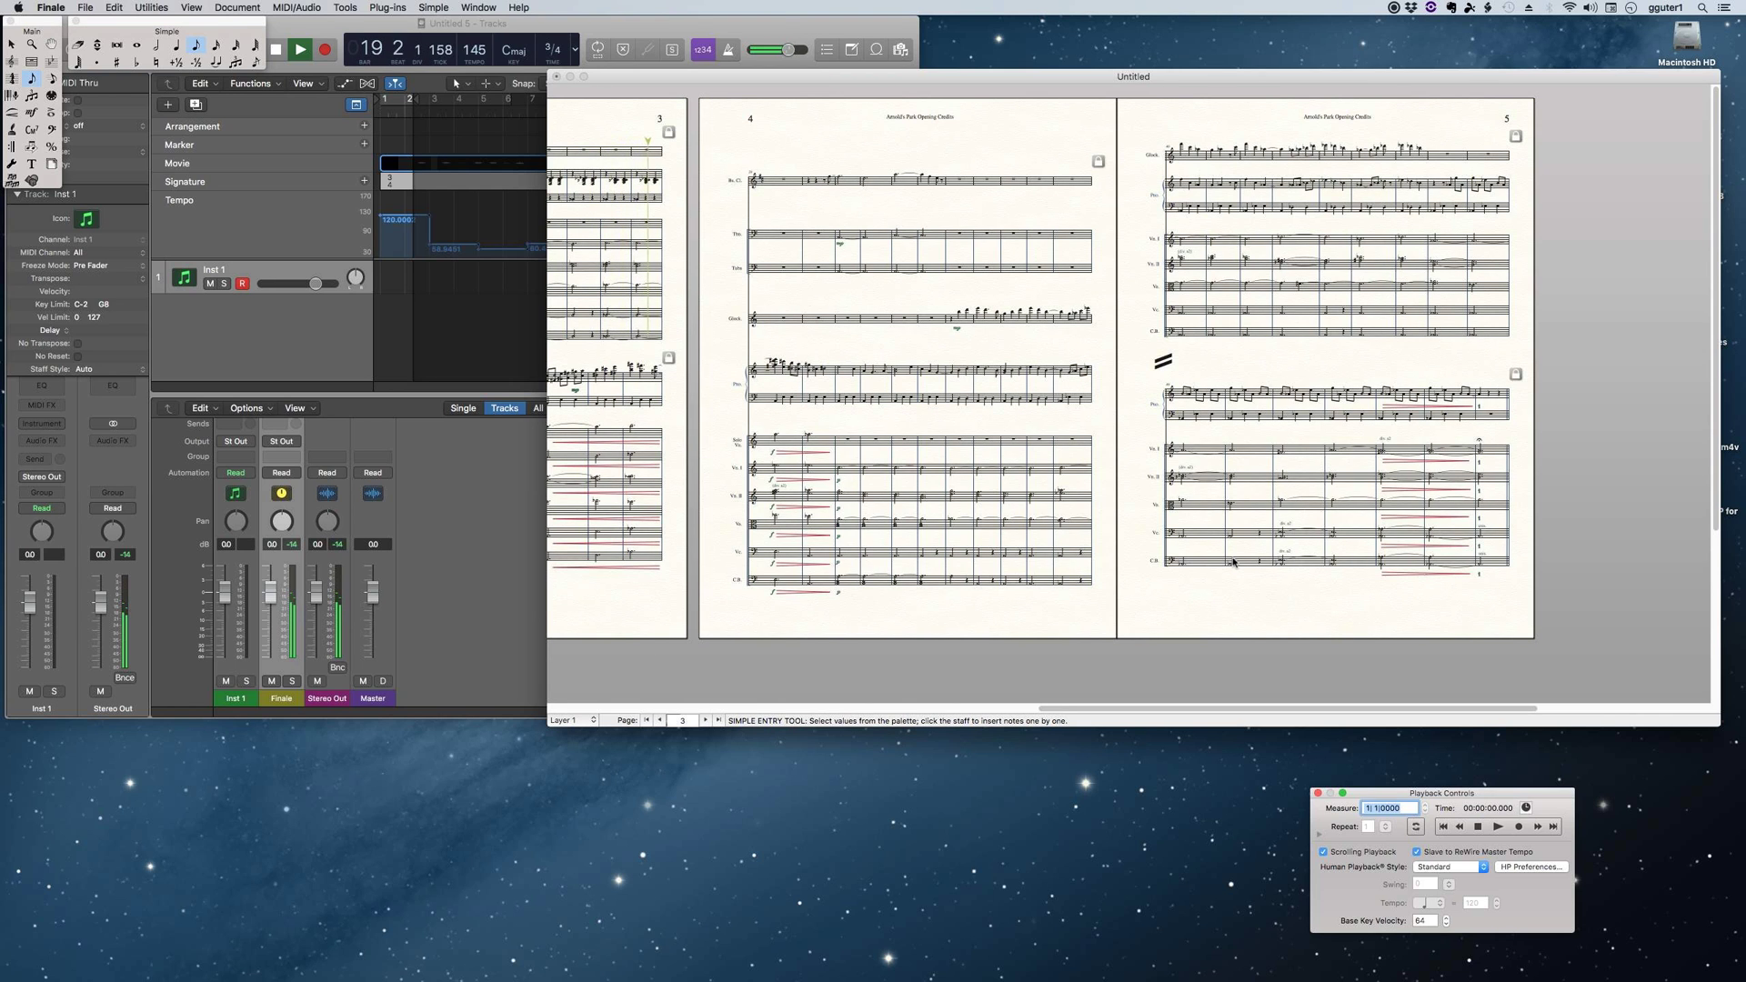
Move the enlarged Logic movie window to the lower left of the screen
{"action": "key", "text": "super+Tab"}
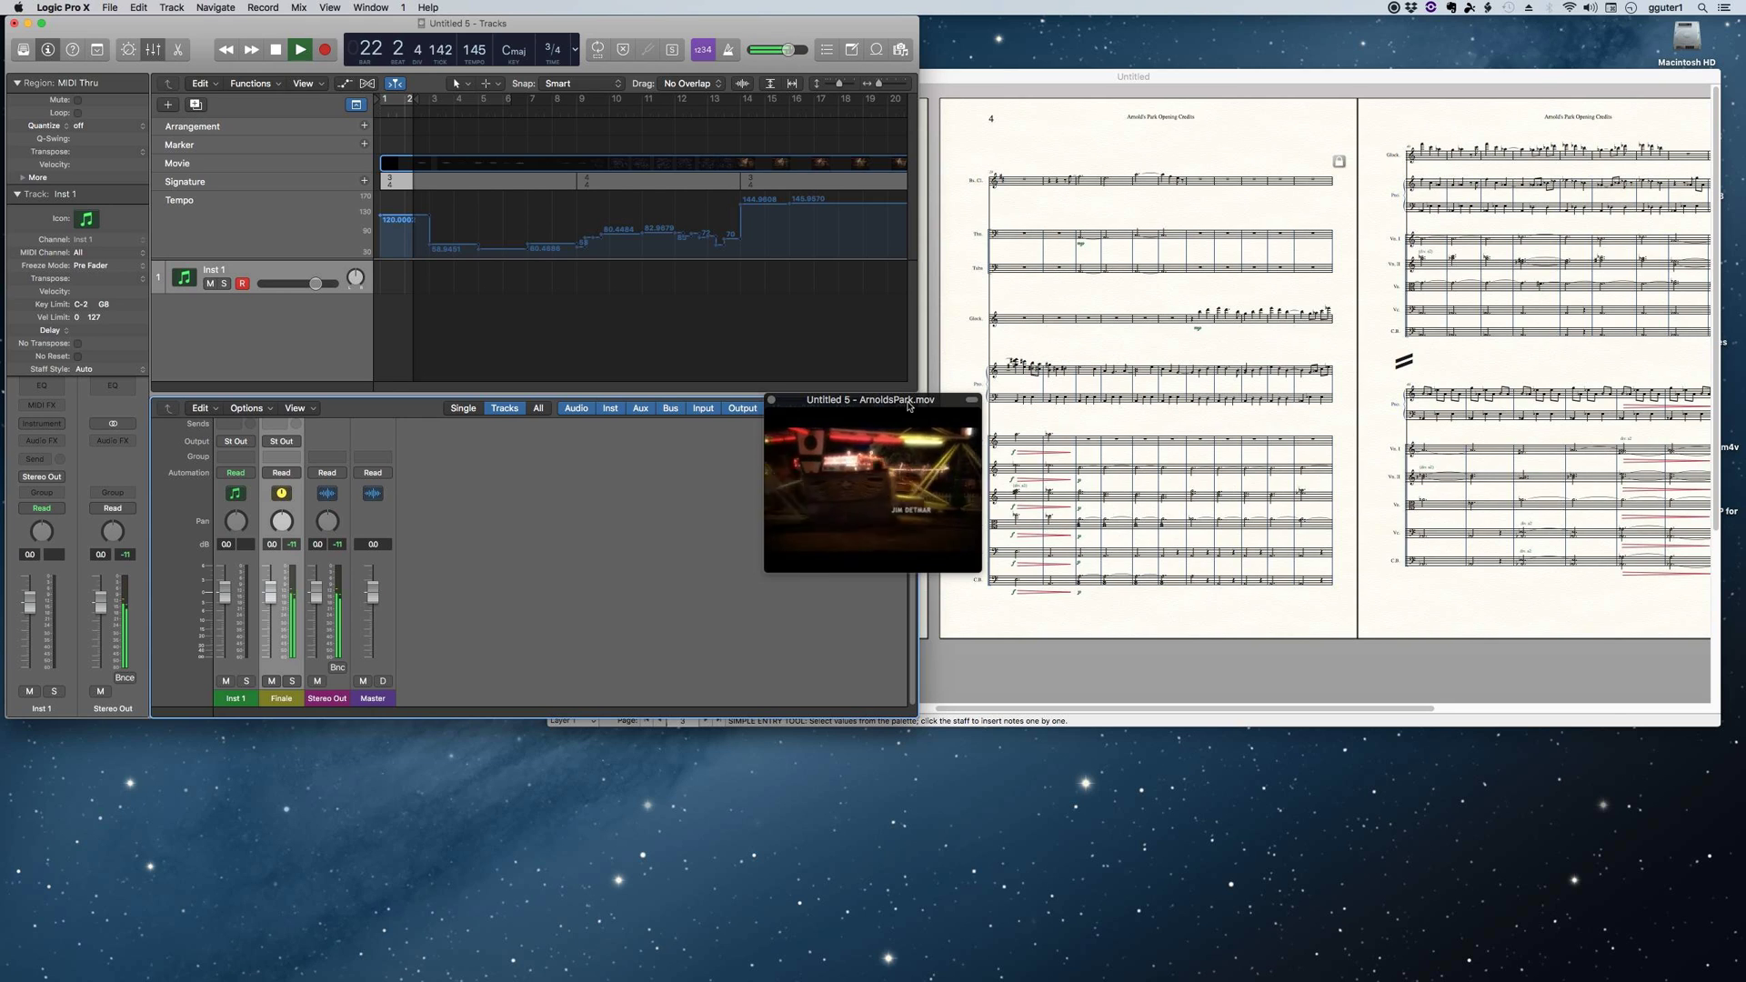
{"action": "left_click_drag", "start_coordinate": [908, 408], "coordinate": [719, 500]}
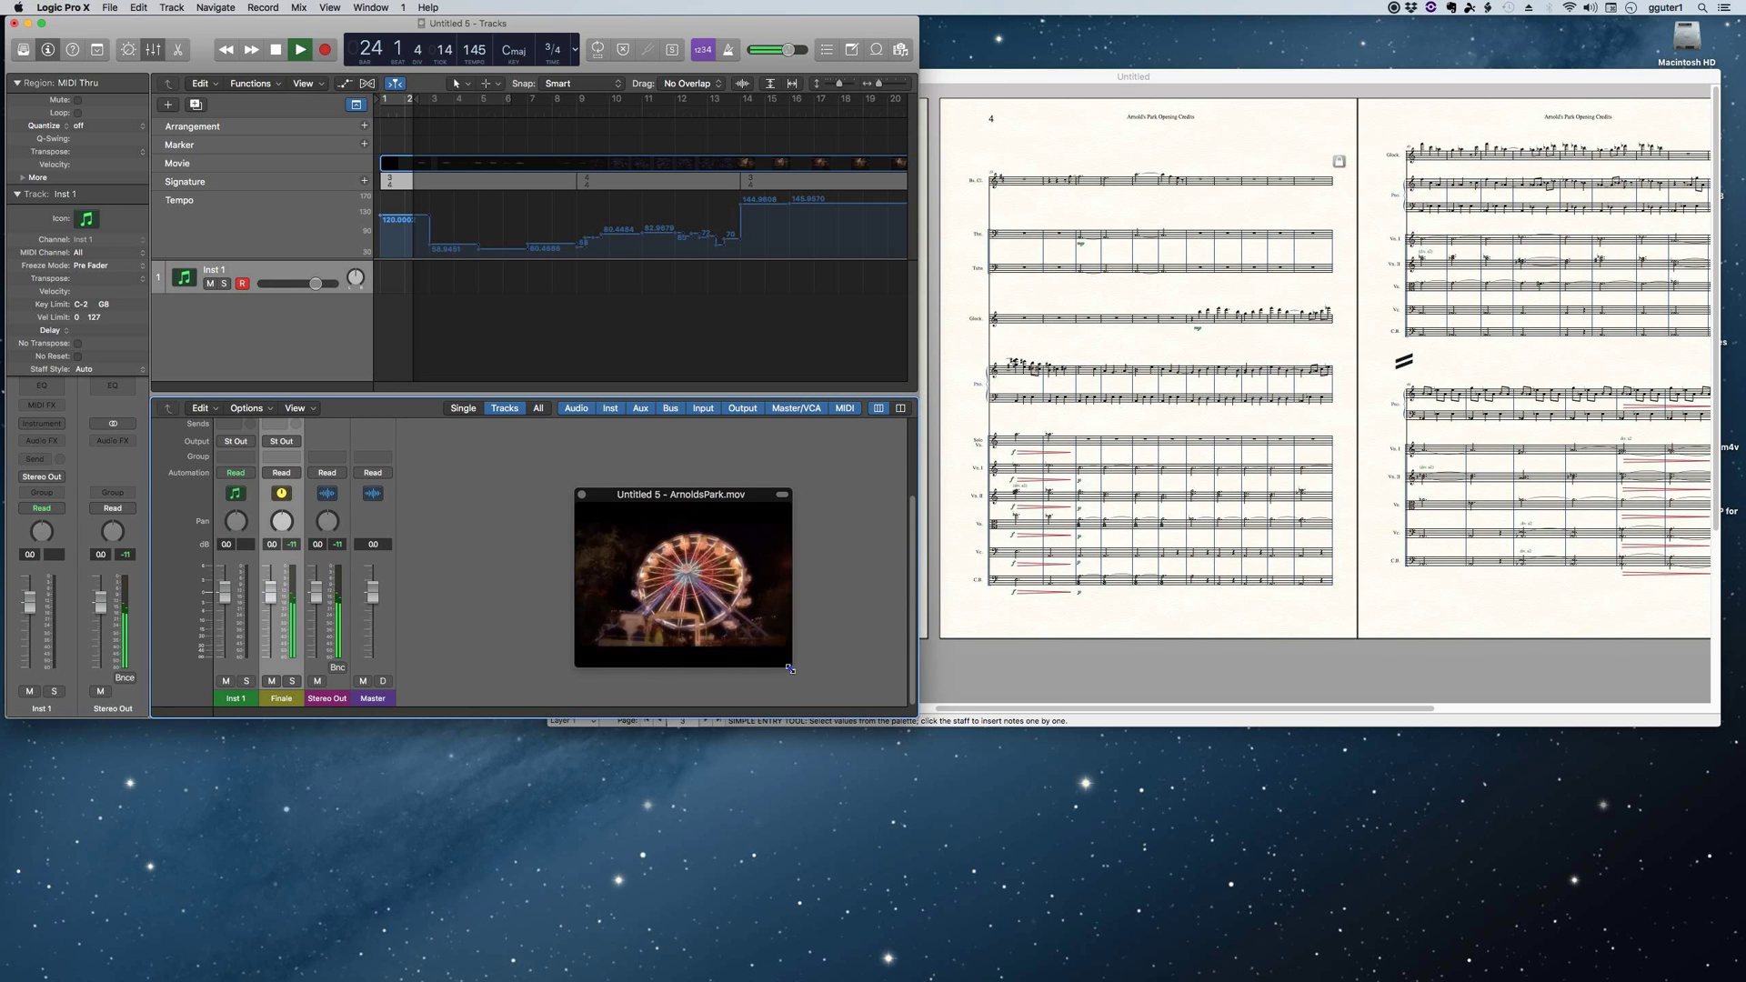
{"action": "left_click_drag", "start_coordinate": [790, 668], "coordinate": [1132, 922]}
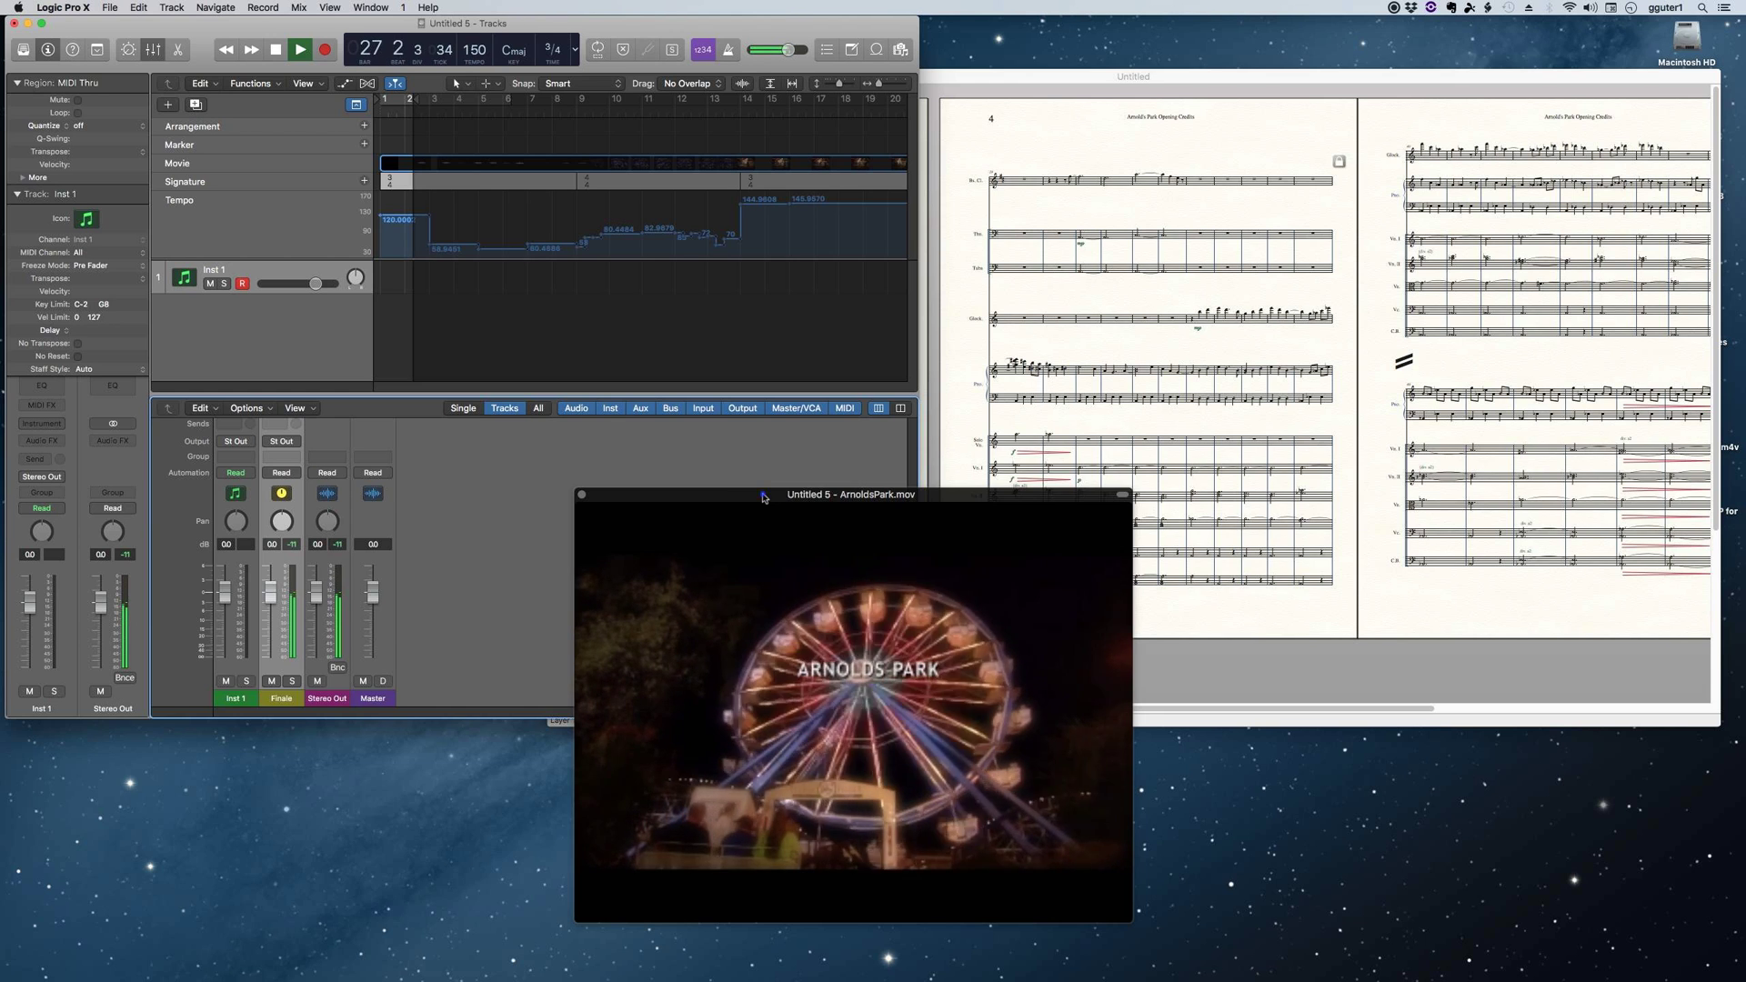
{"action": "left_click_drag", "start_coordinate": [762, 497], "coordinate": [302, 531]}
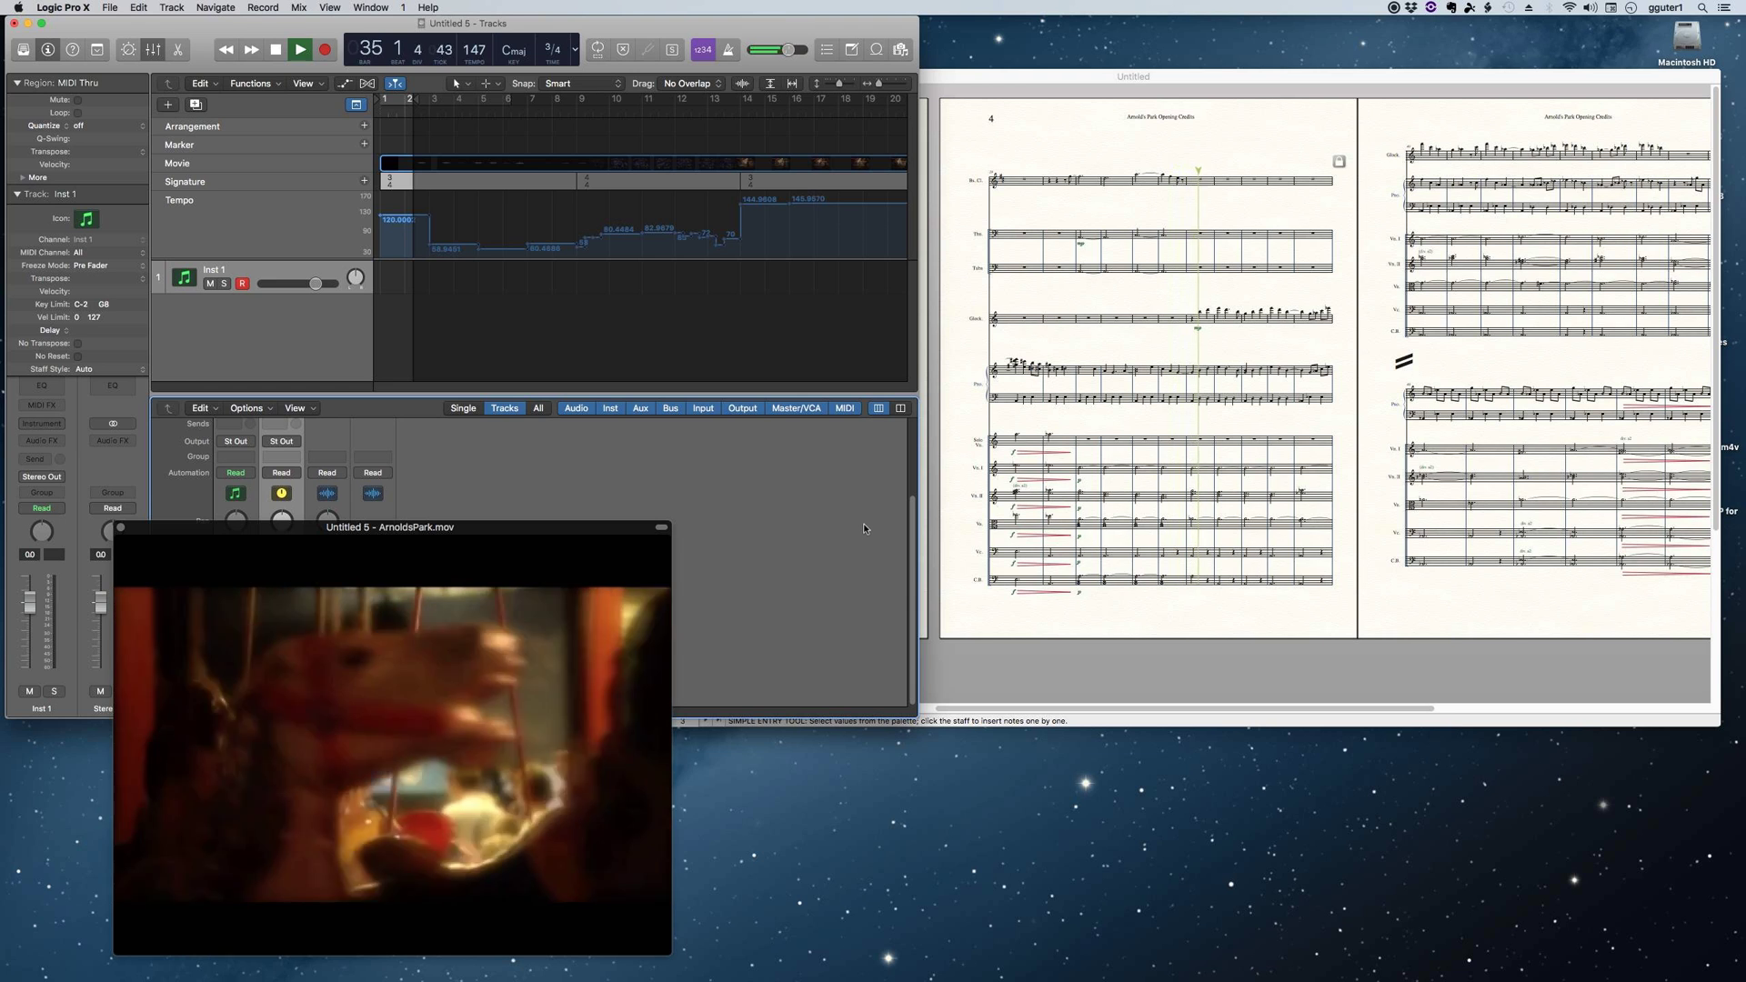
Stop, scrub the film to the 01:15 credits, resume playback, and bring Finale forward
{"action": "left_click", "coordinate": [273, 48]}
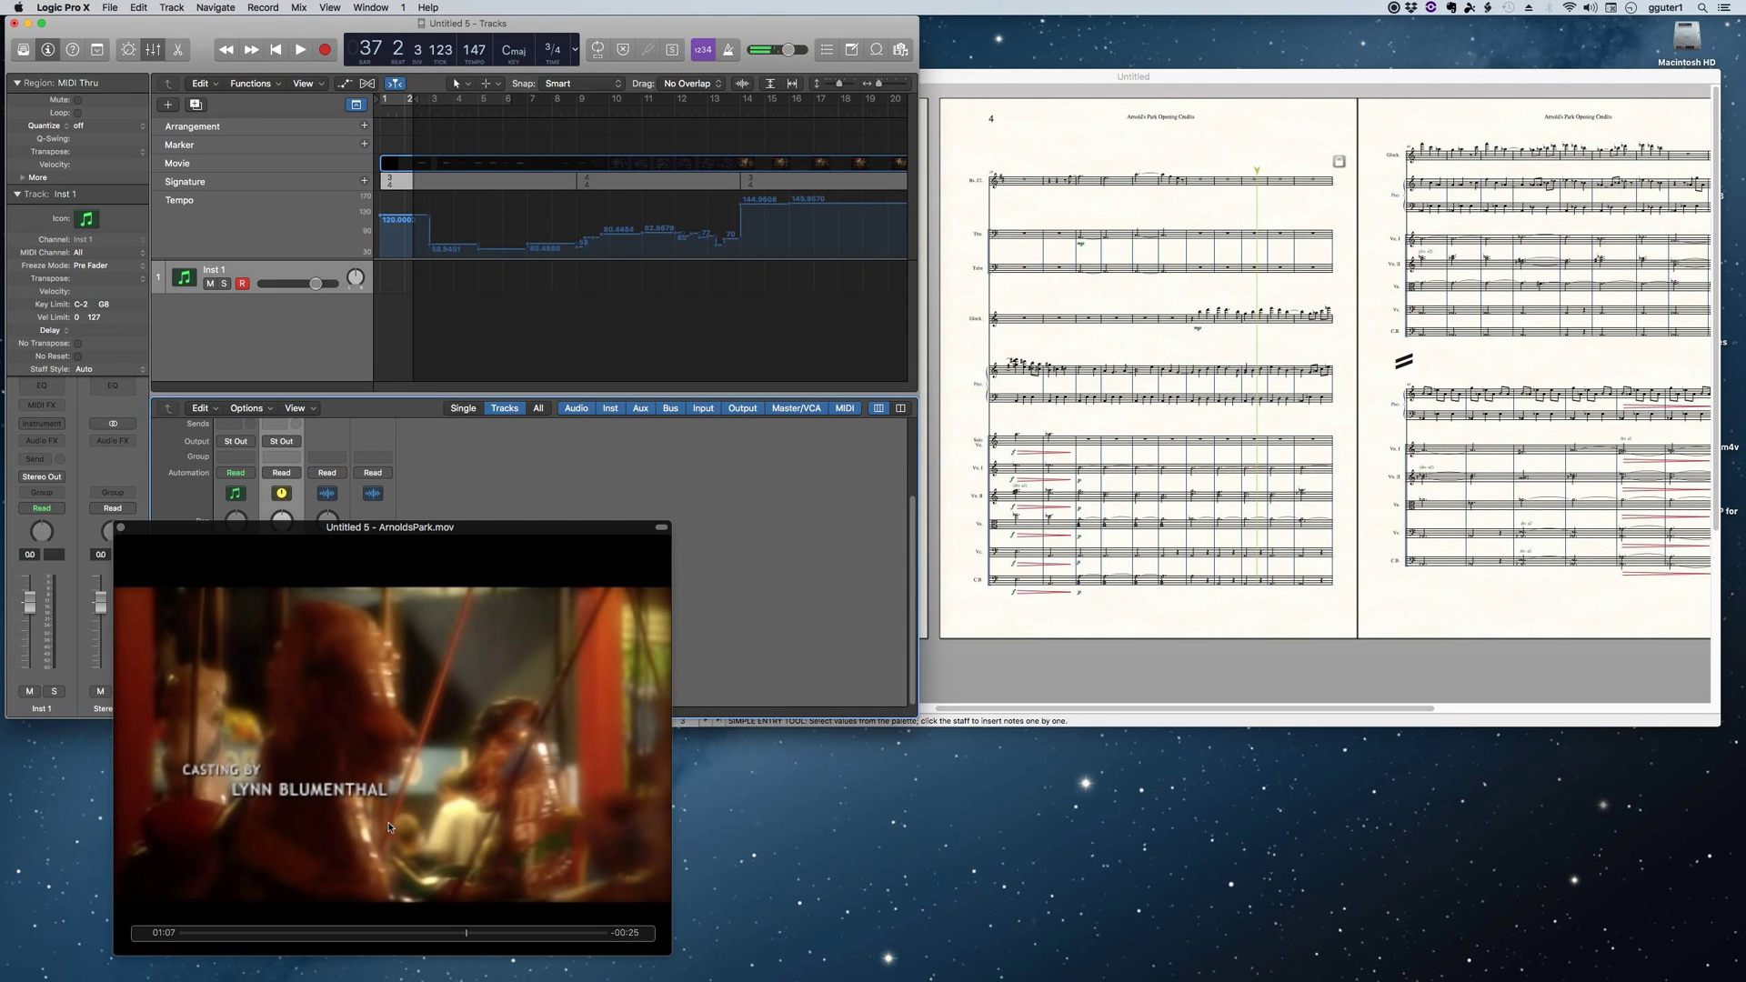
{"action": "left_click_drag", "start_coordinate": [468, 937], "coordinate": [571, 932]}
{"action": "key", "text": "space"}
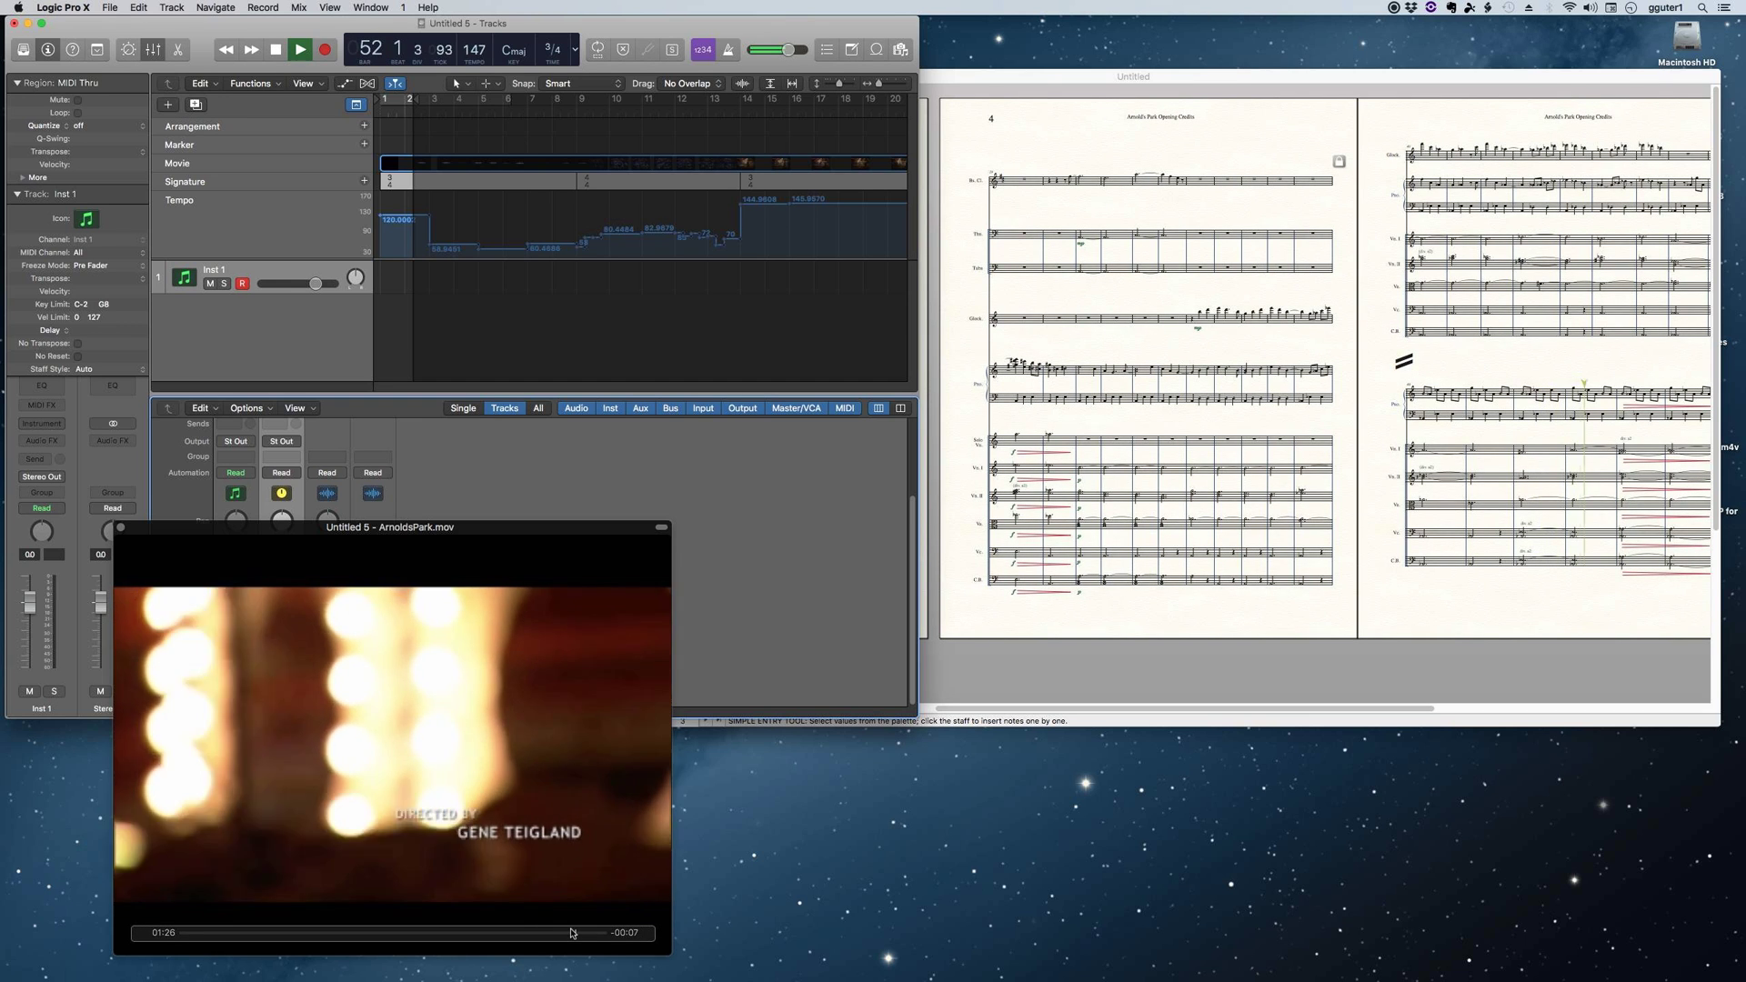
{"action": "left_click", "coordinate": [1205, 727]}
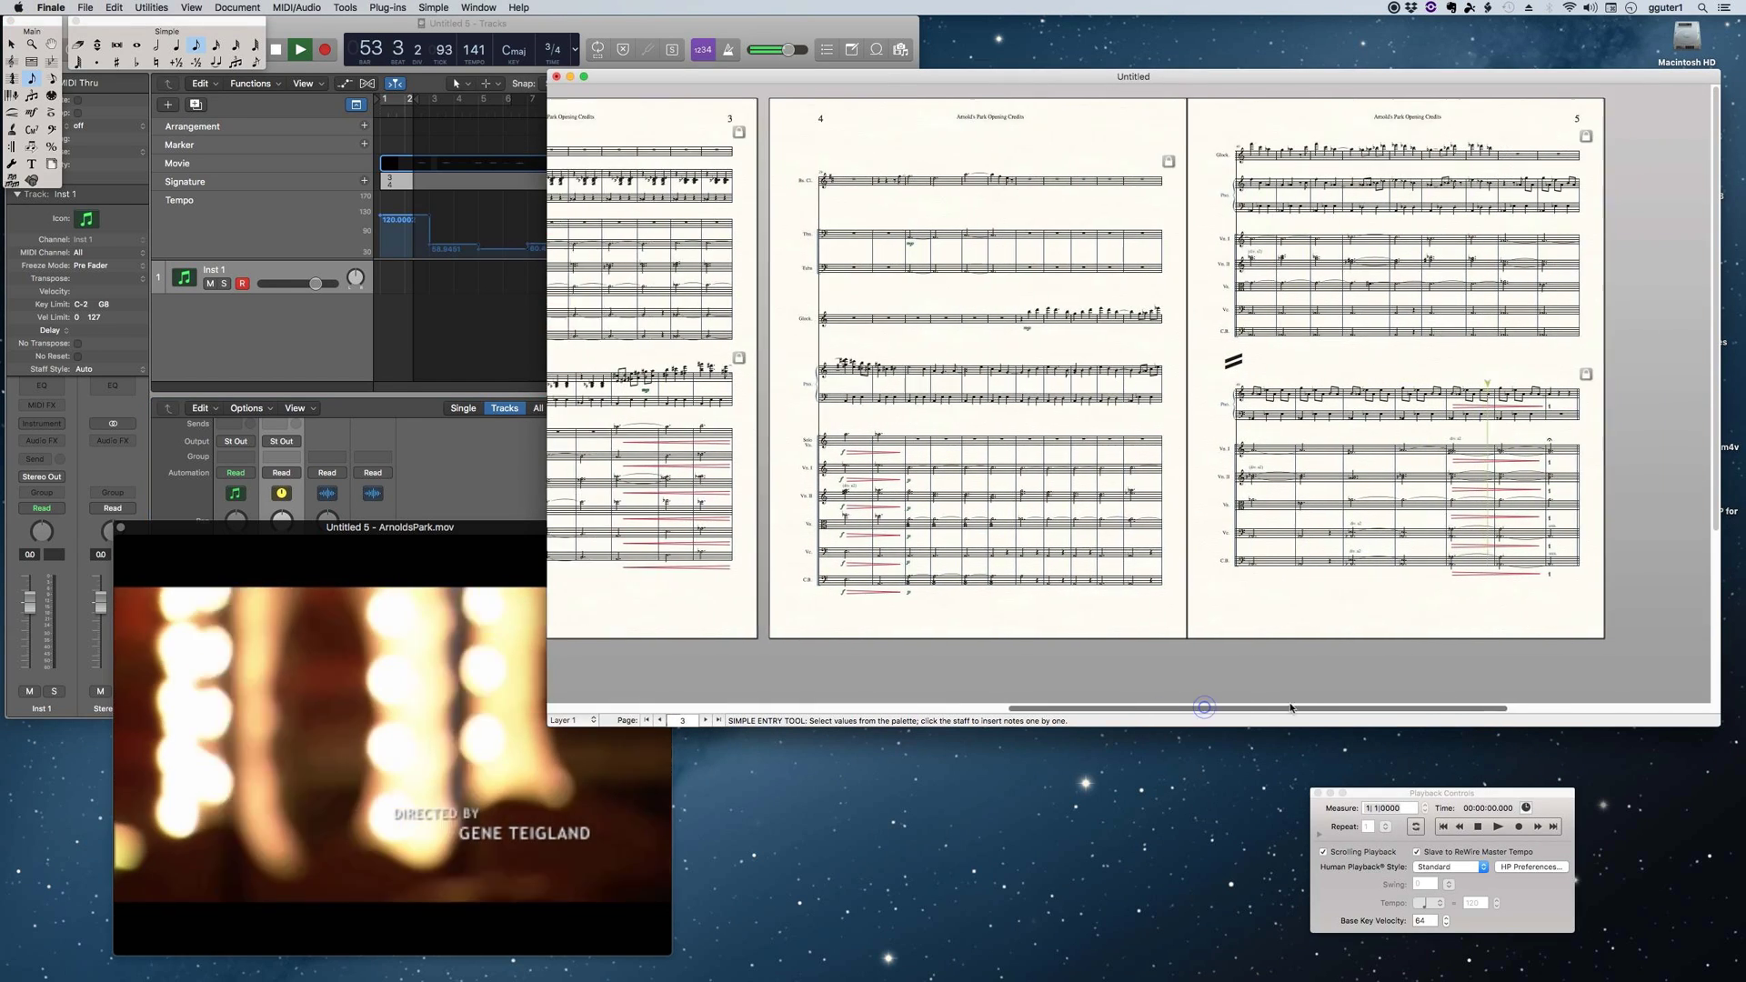
Move the Logic window to the right, stop playback, and bring the Finale score forward
{"action": "left_click", "coordinate": [538, 26]}
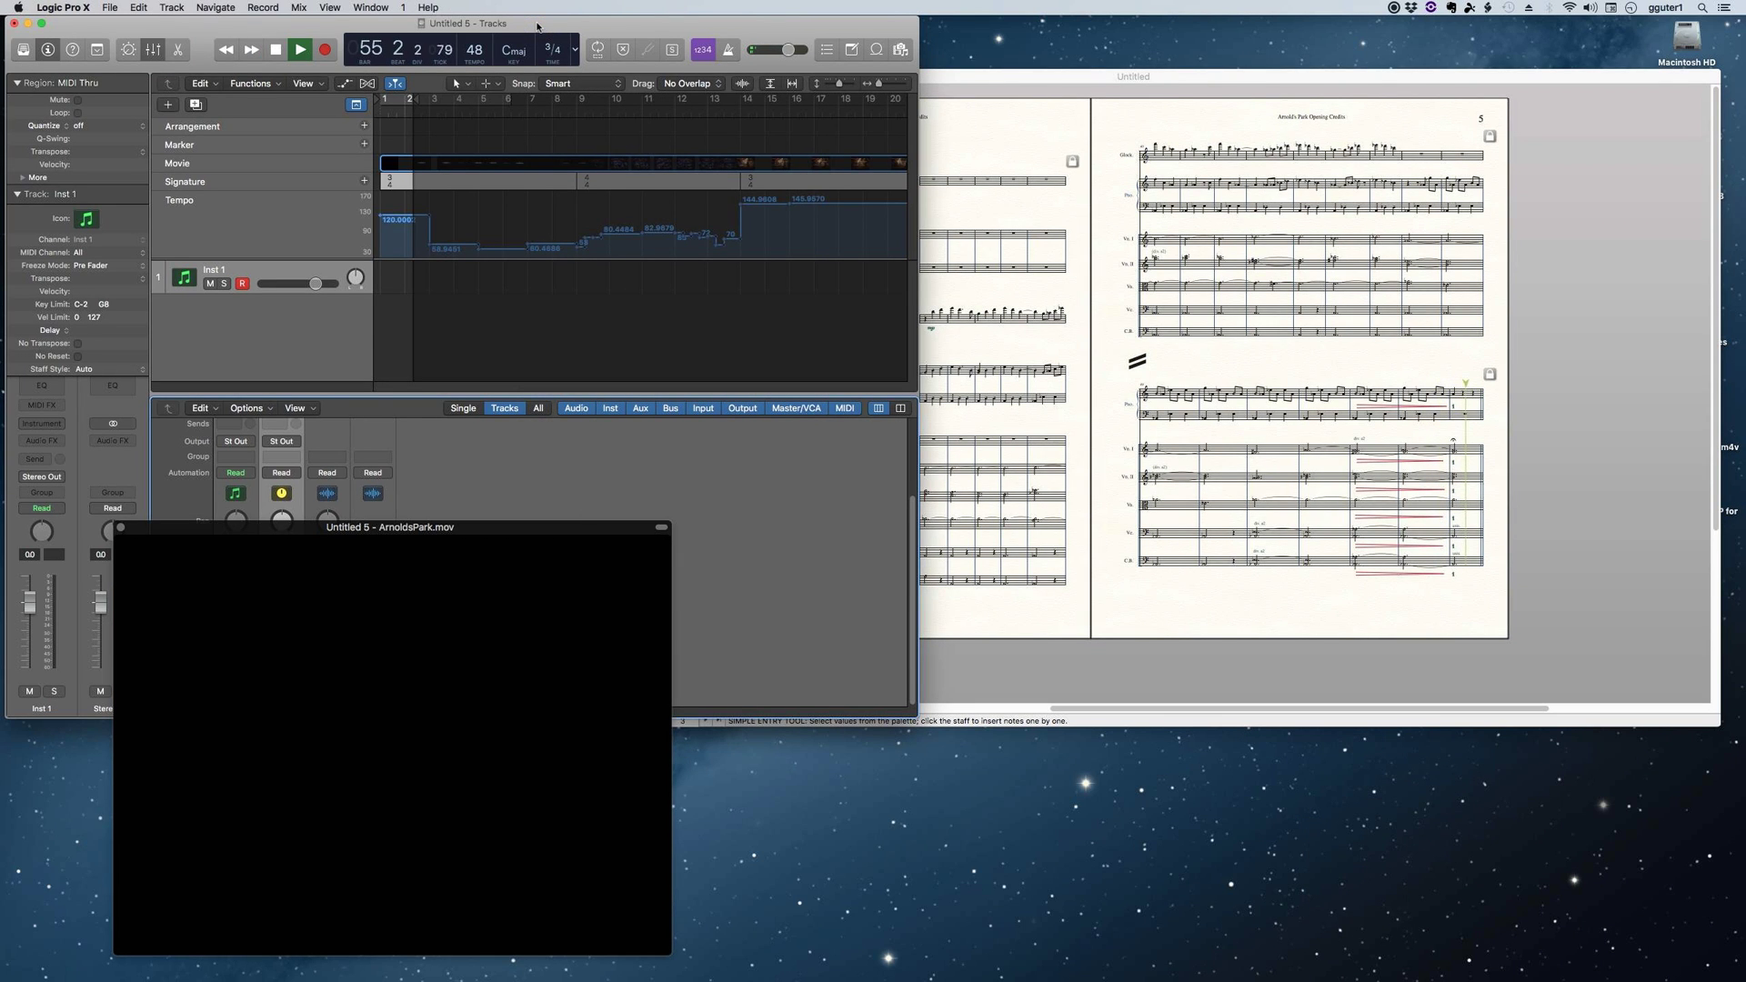
{"action": "left_click_drag", "start_coordinate": [538, 26], "coordinate": [998, 20]}
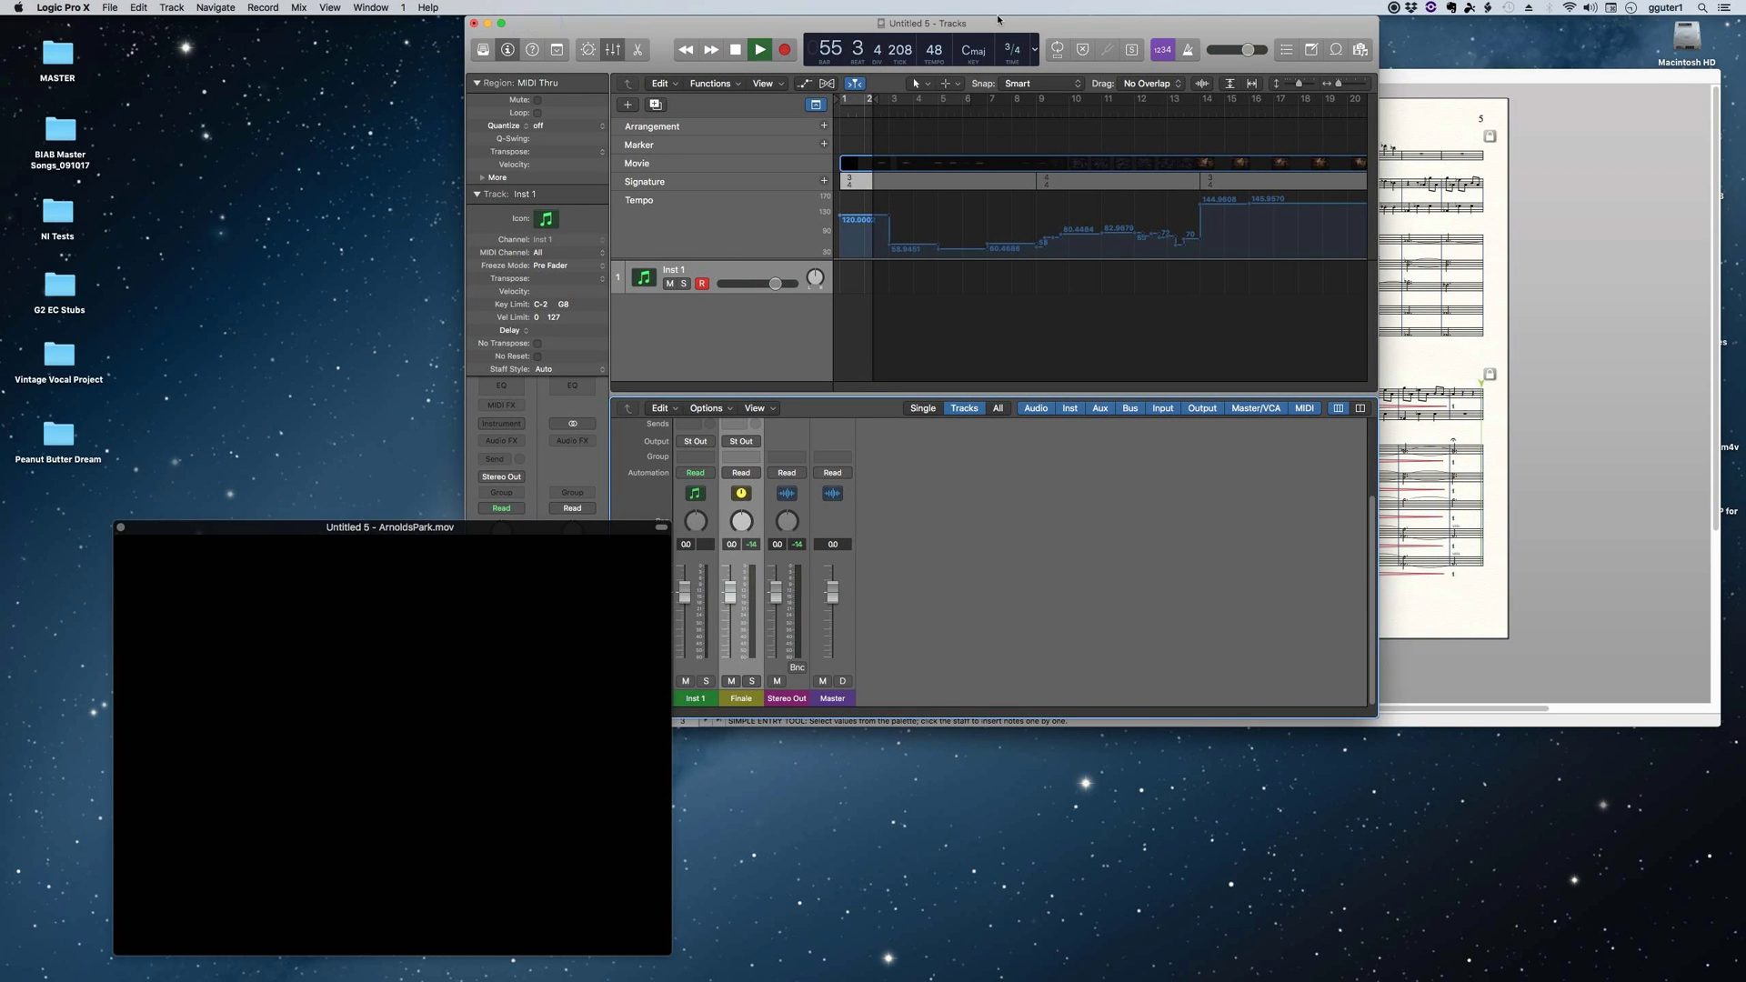
{"action": "key", "text": "space"}
{"action": "left_click", "coordinate": [1644, 244]}
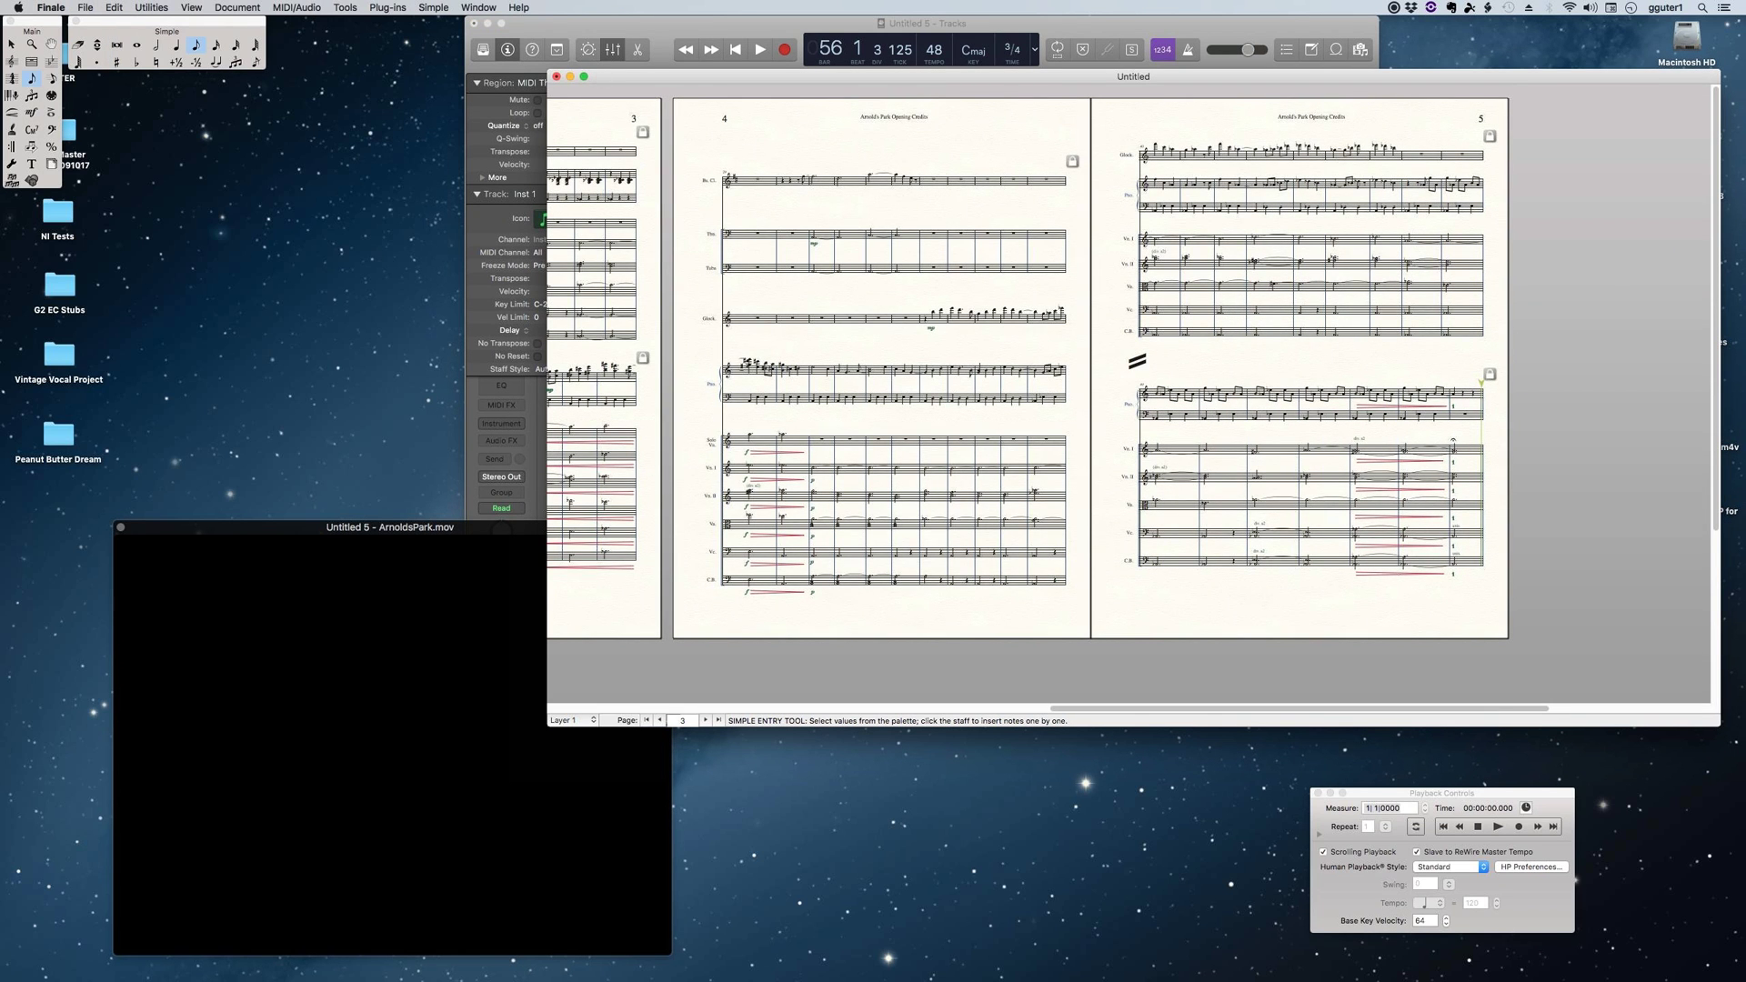
Save the Finale score to the Desktop as ArnoldsParkDEMO
{"action": "left_click", "coordinate": [85, 7]}
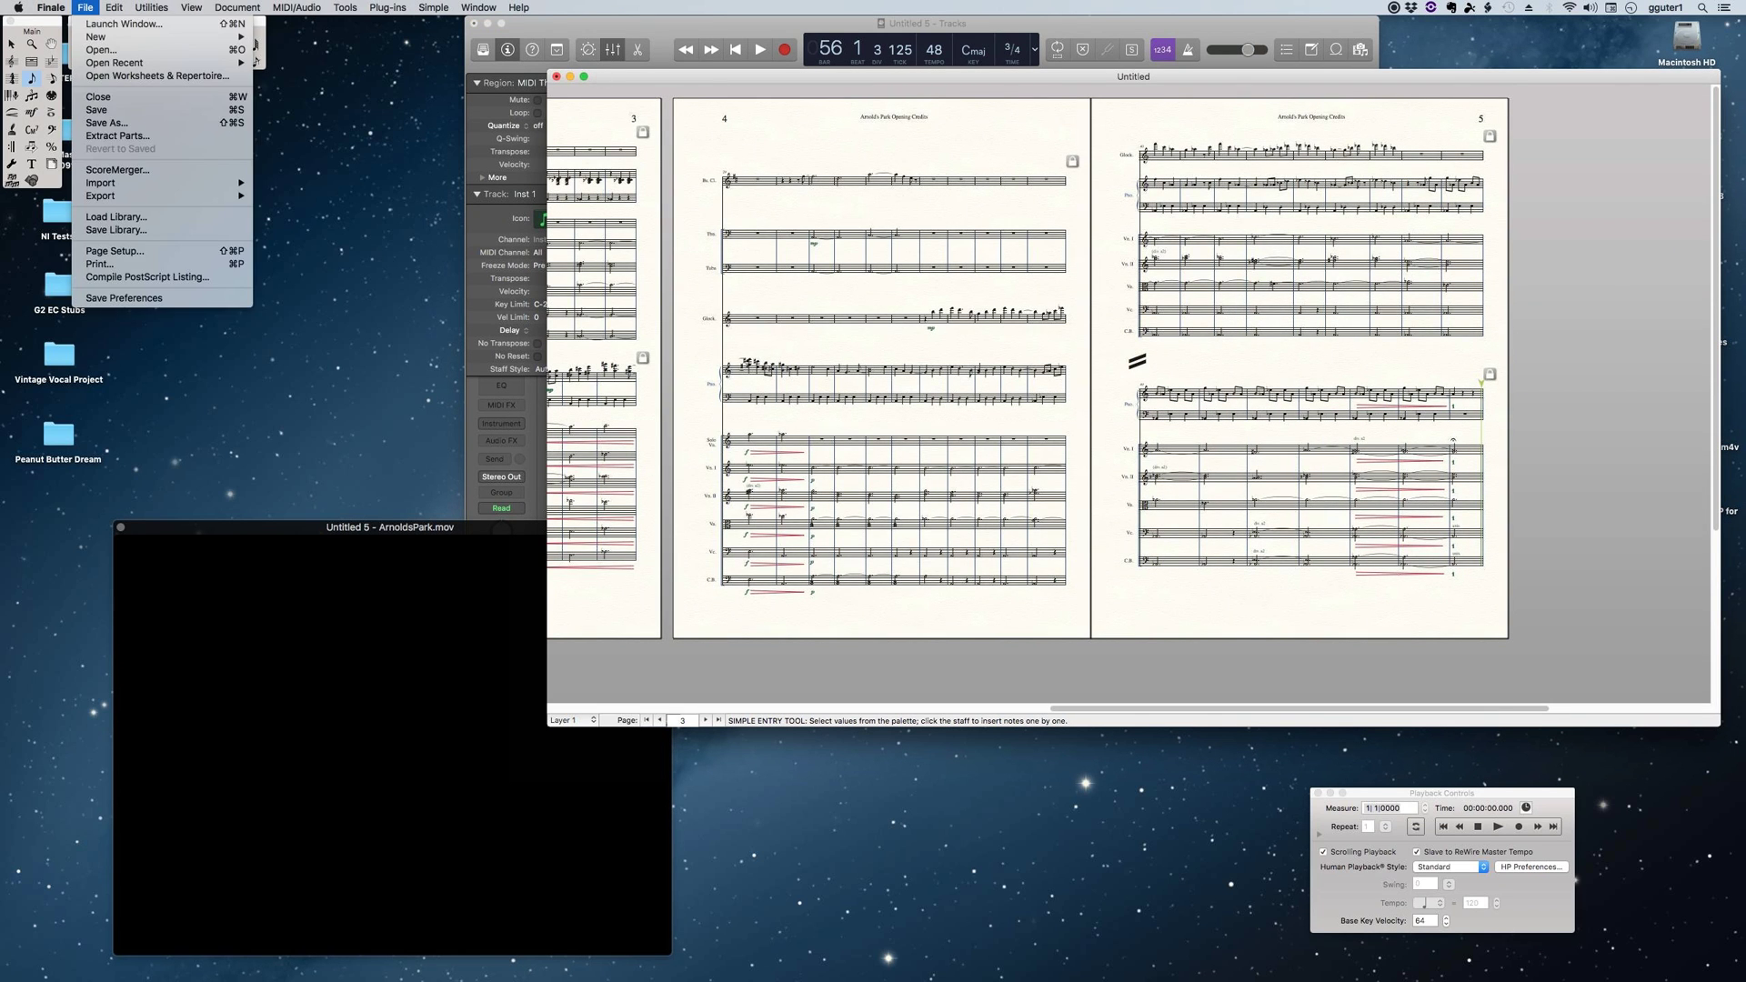
{"action": "left_click", "coordinate": [100, 123]}
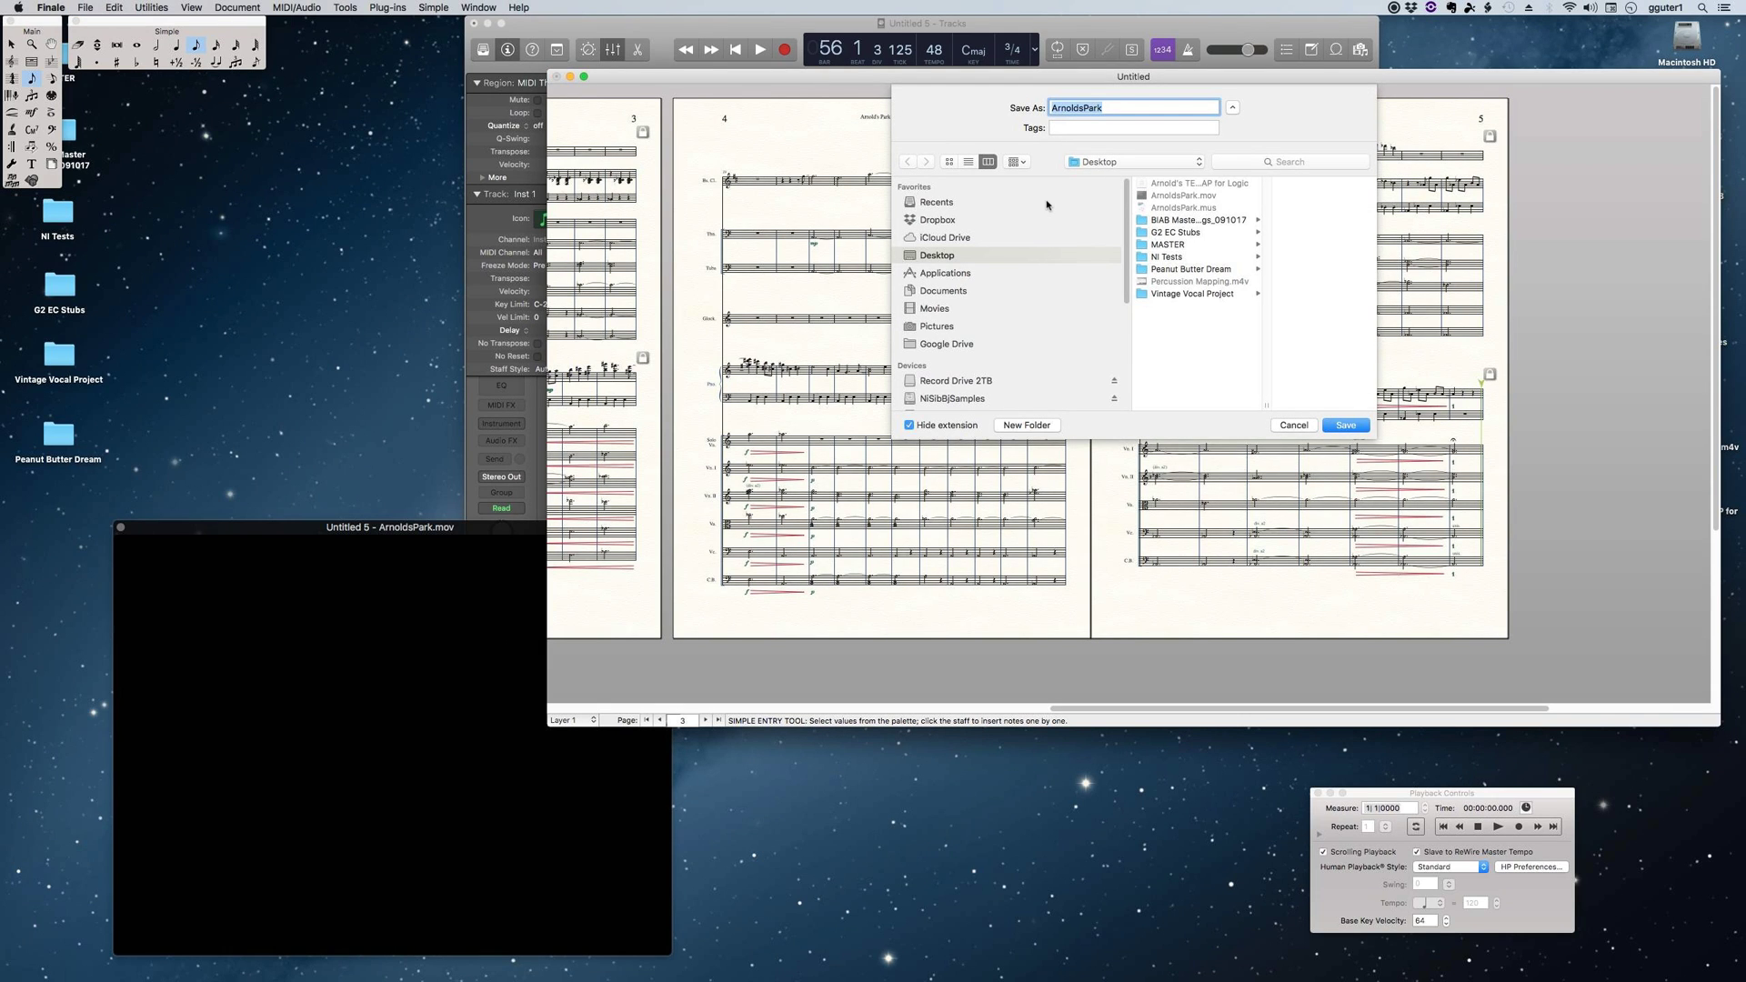
{"action": "type", "text": "DEMO"}
{"action": "key", "text": "BackSpace"}
{"action": "key", "text": "BackSpace"}
{"action": "left_click", "coordinate": [1183, 207]}
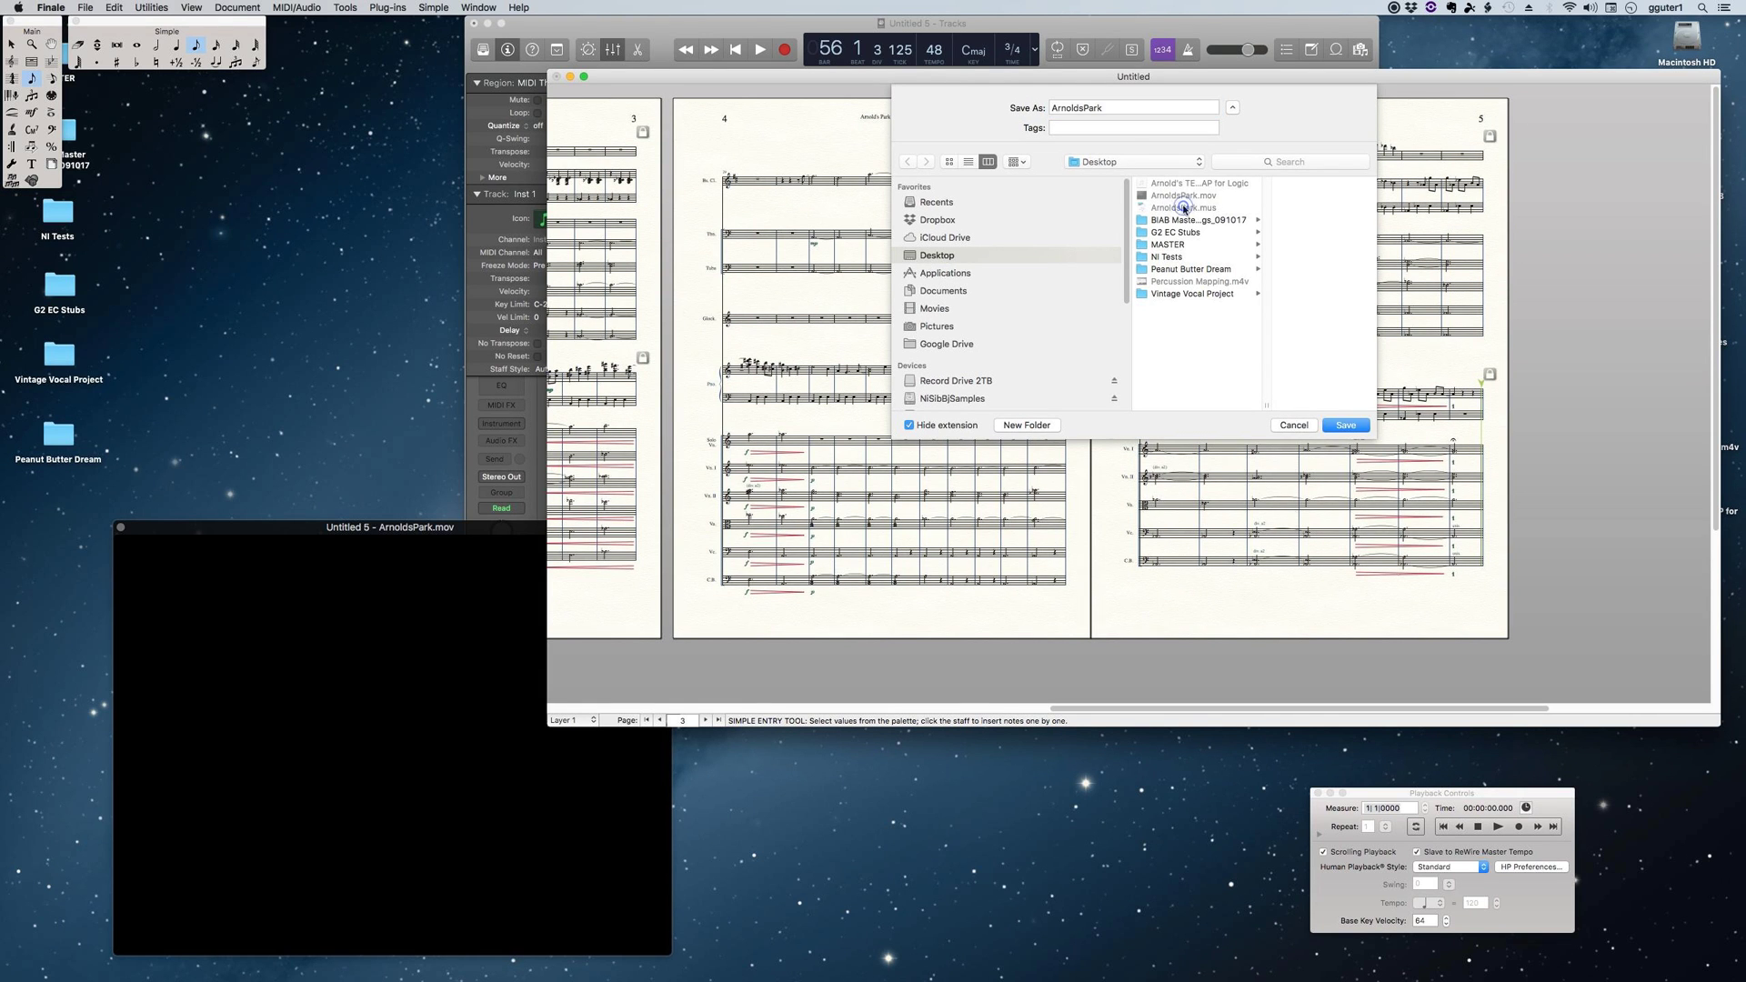
{"action": "left_click", "coordinate": [1118, 107]}
{"action": "type", "text": "DEMO"}
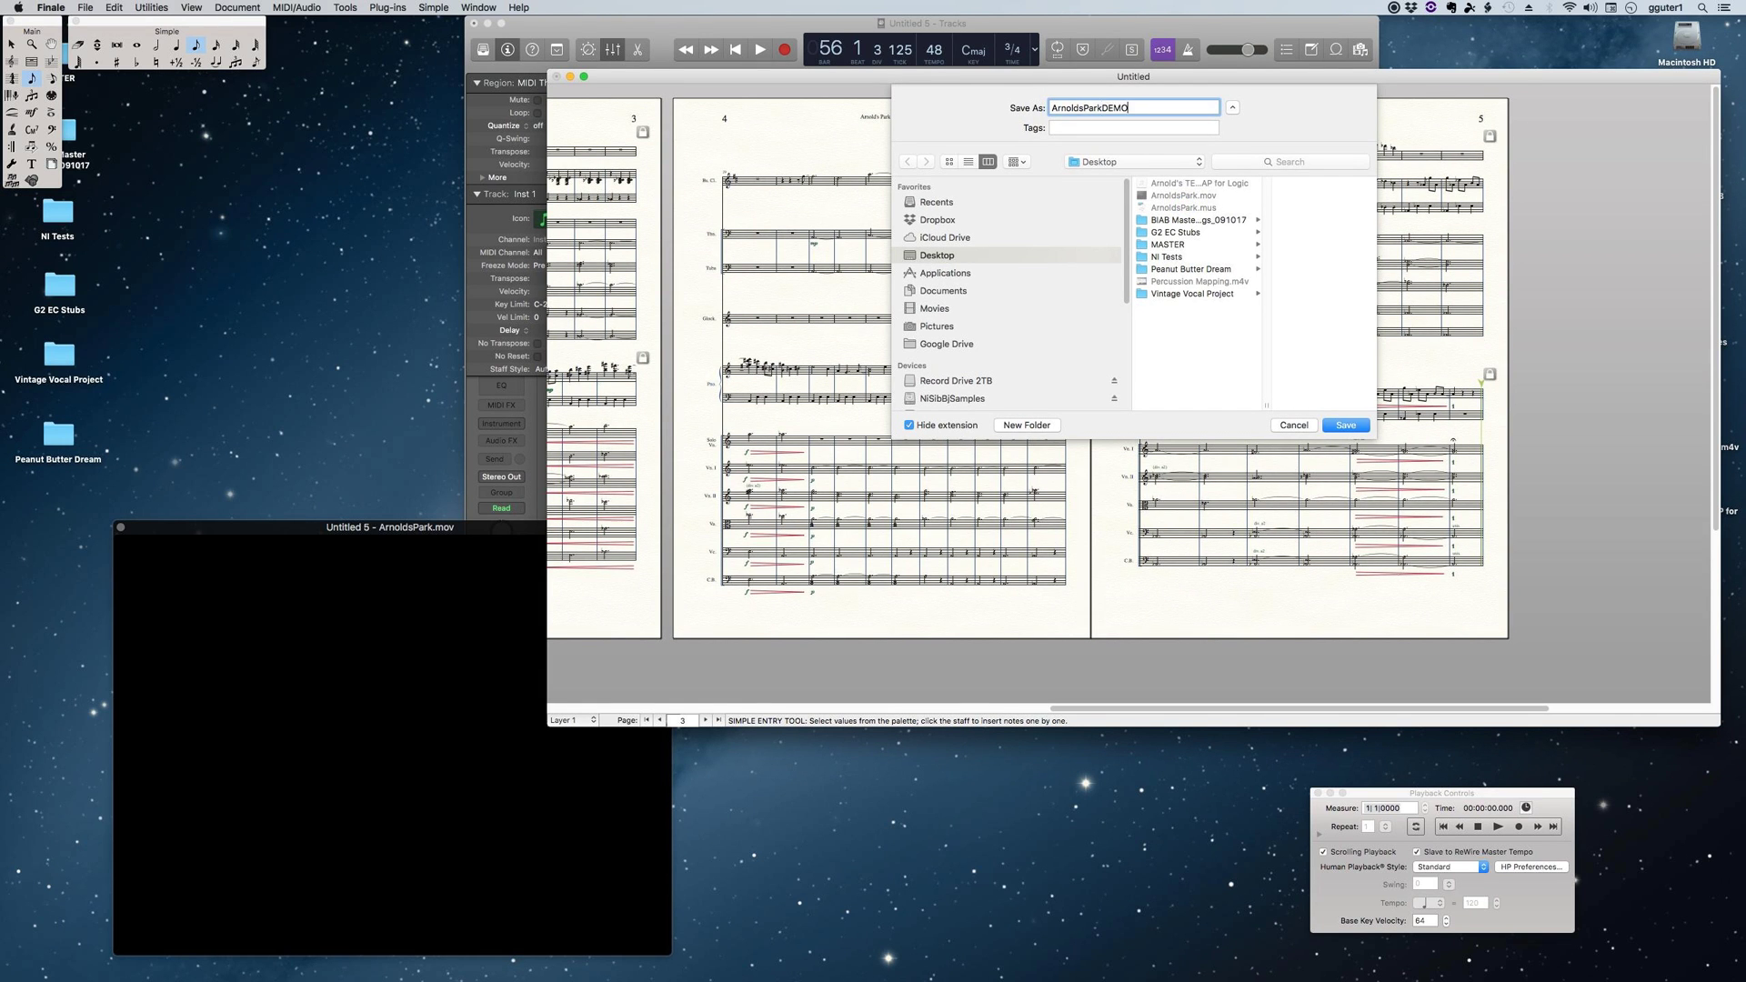
{"action": "key", "text": "Return"}
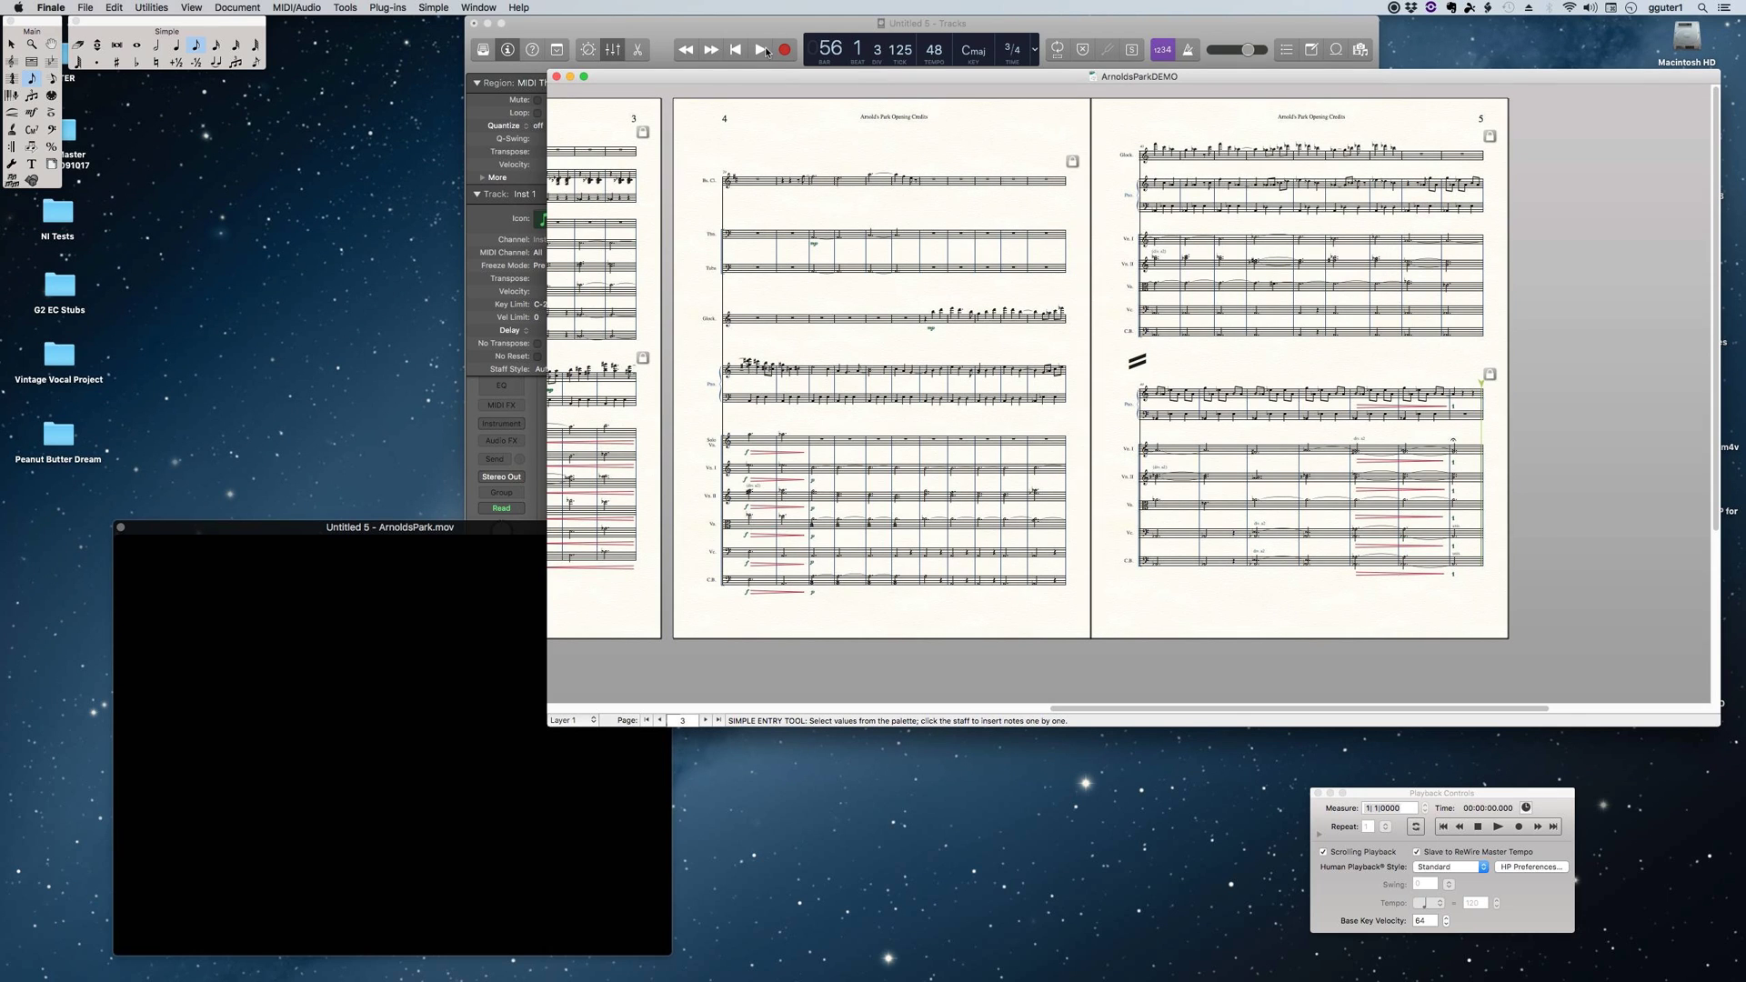
Quit Finale, then save the Logic project with its movie file to the Desktop as ArnoldsParkDEMO
{"action": "left_click", "coordinate": [50, 7]}
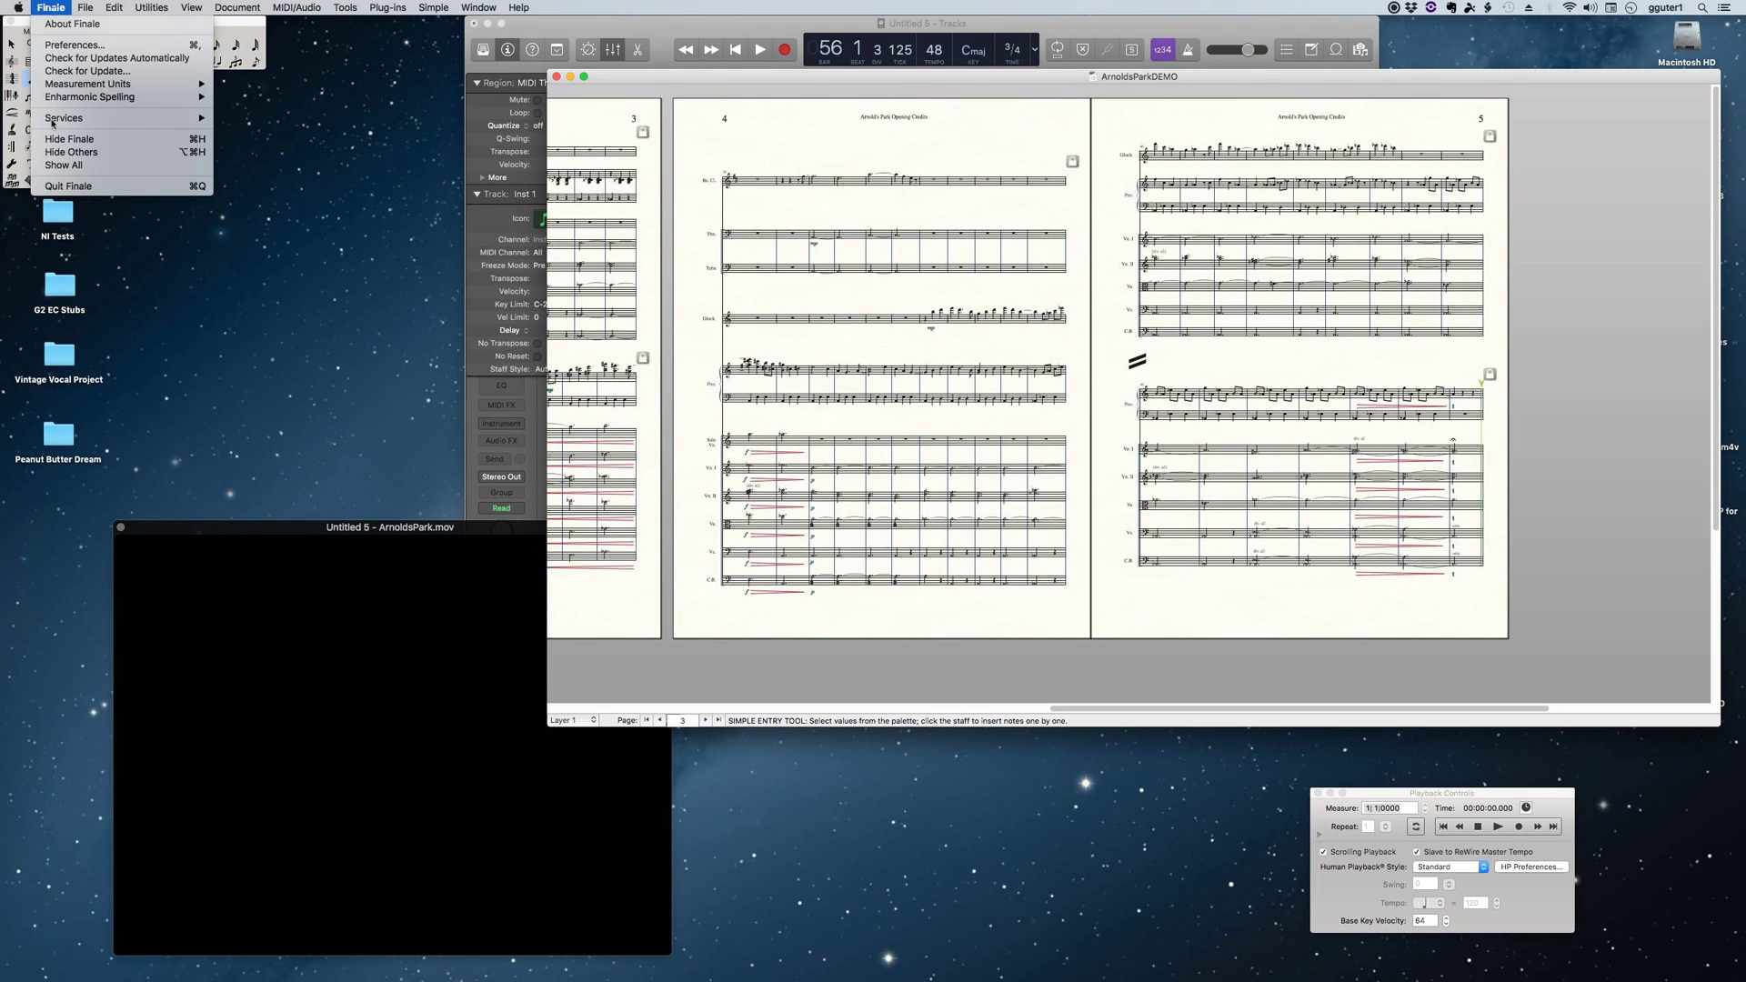
{"action": "left_click", "coordinate": [50, 186]}
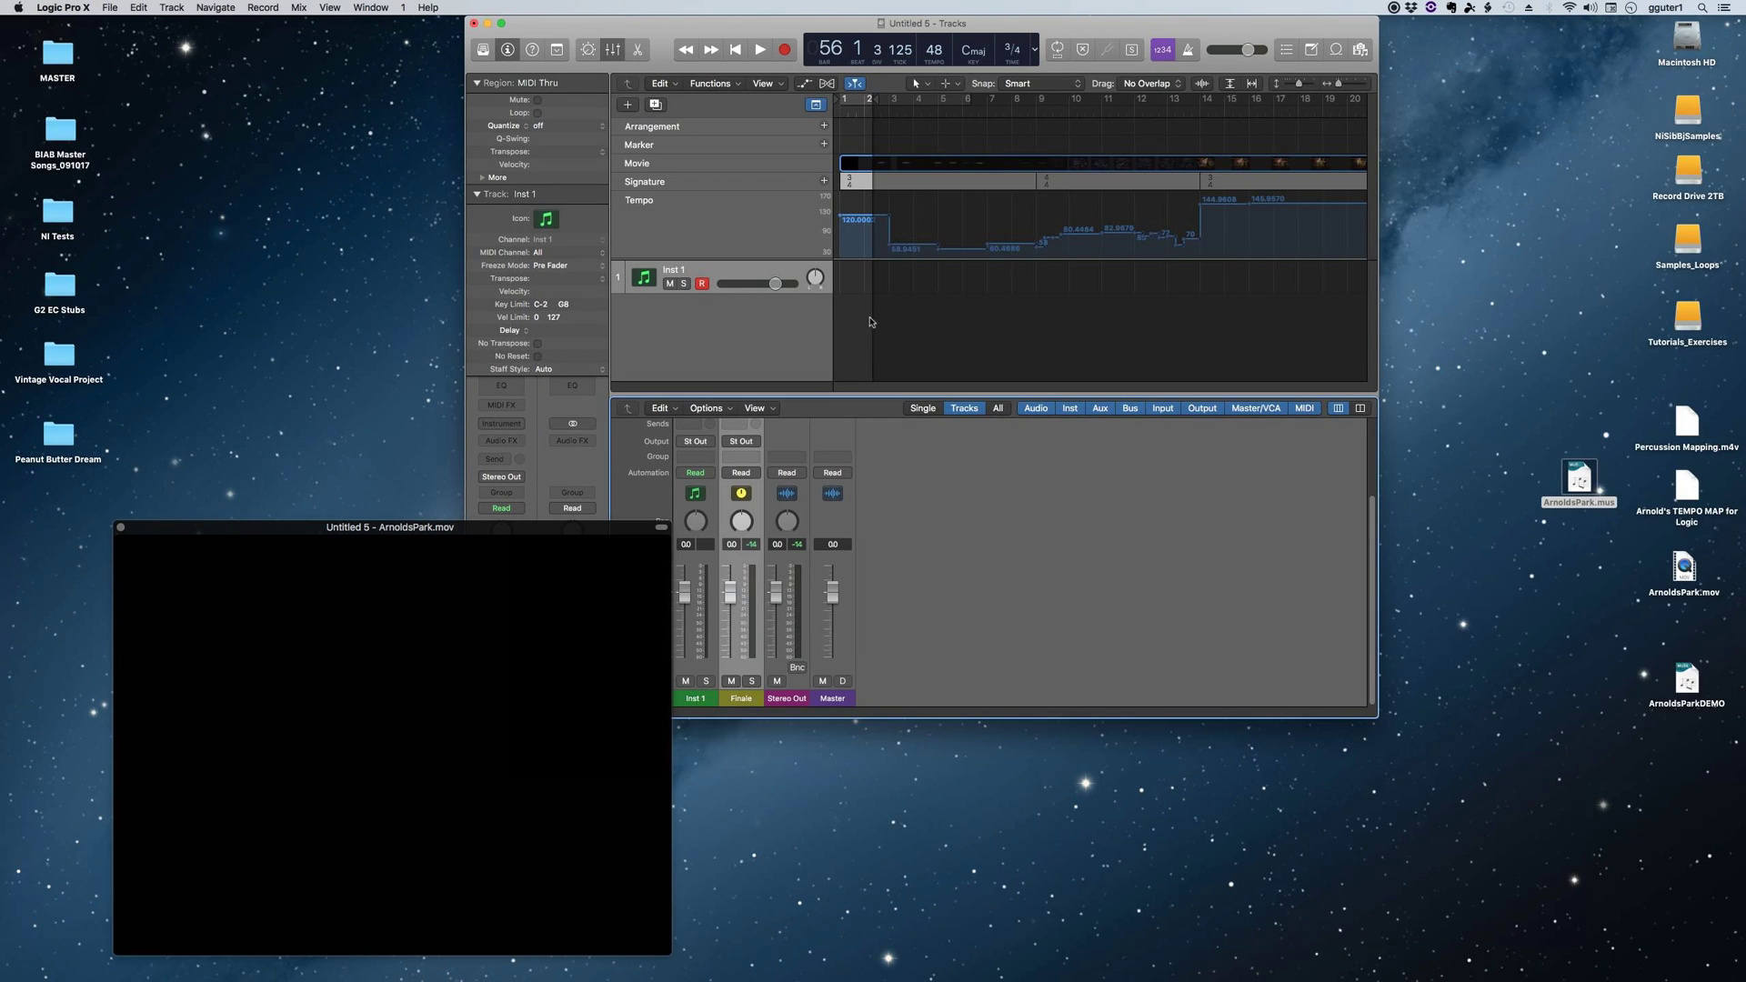
{"action": "left_click", "coordinate": [109, 7]}
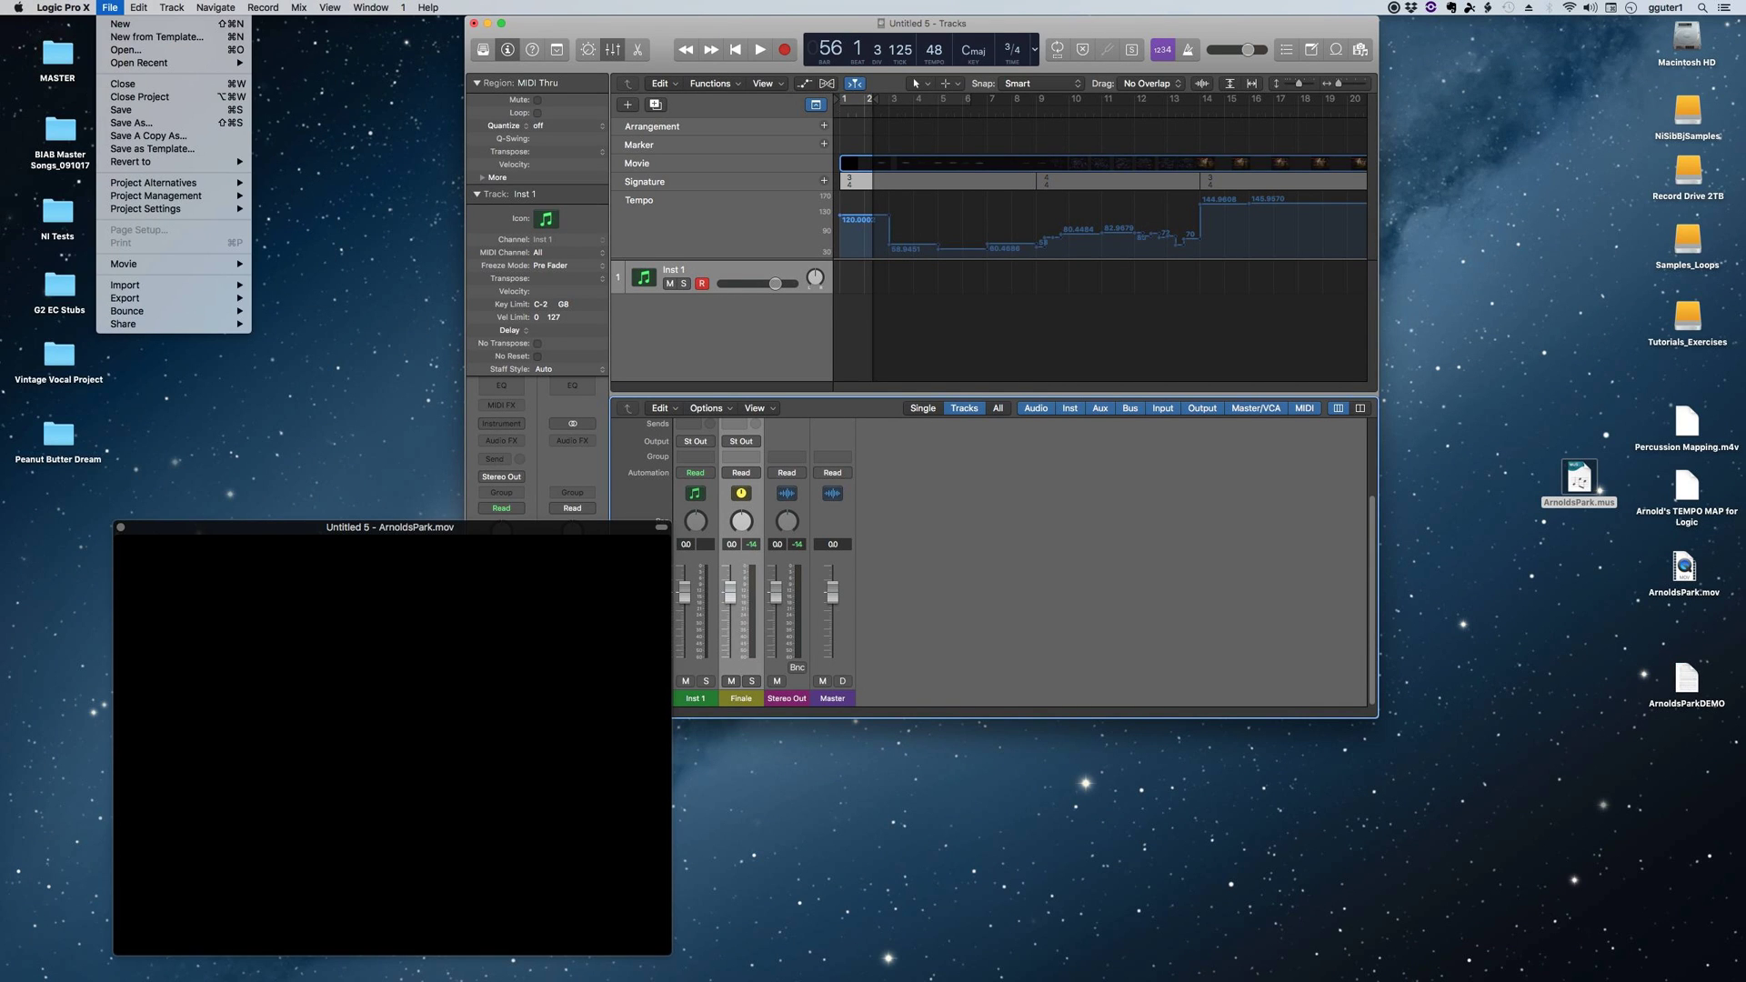
{"action": "left_click", "coordinate": [128, 123]}
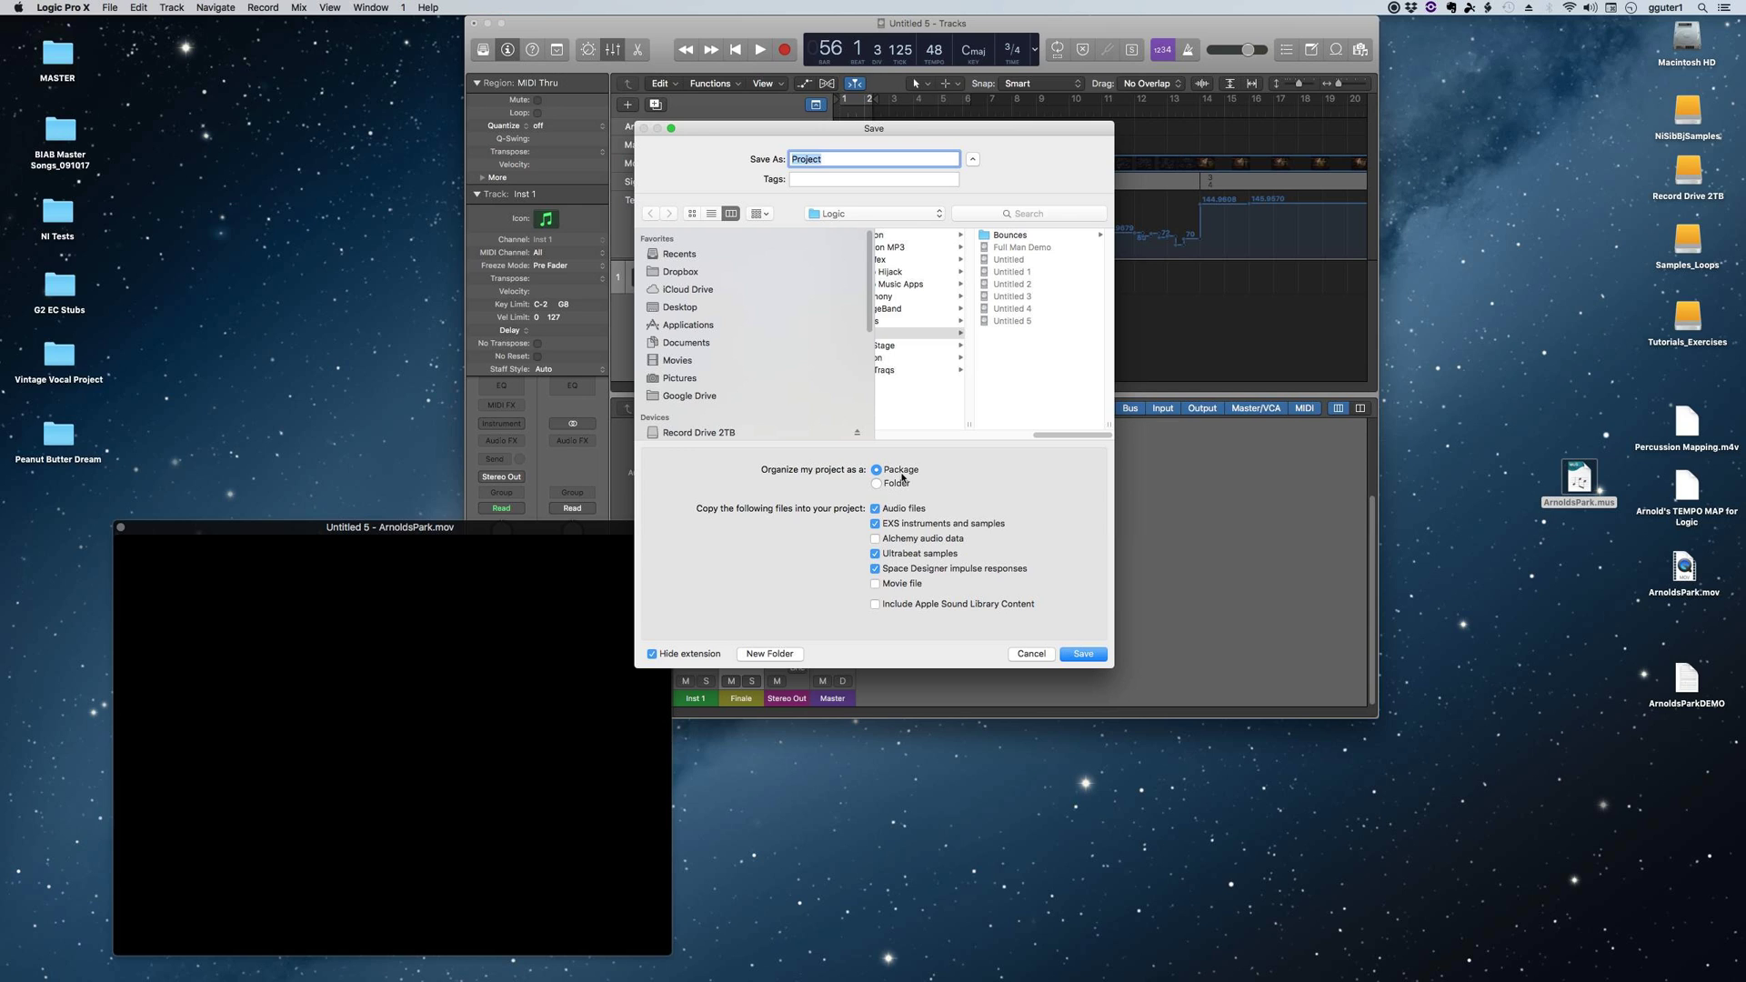
{"action": "left_click", "coordinate": [890, 585]}
{"action": "key", "text": "super+shift+d"}
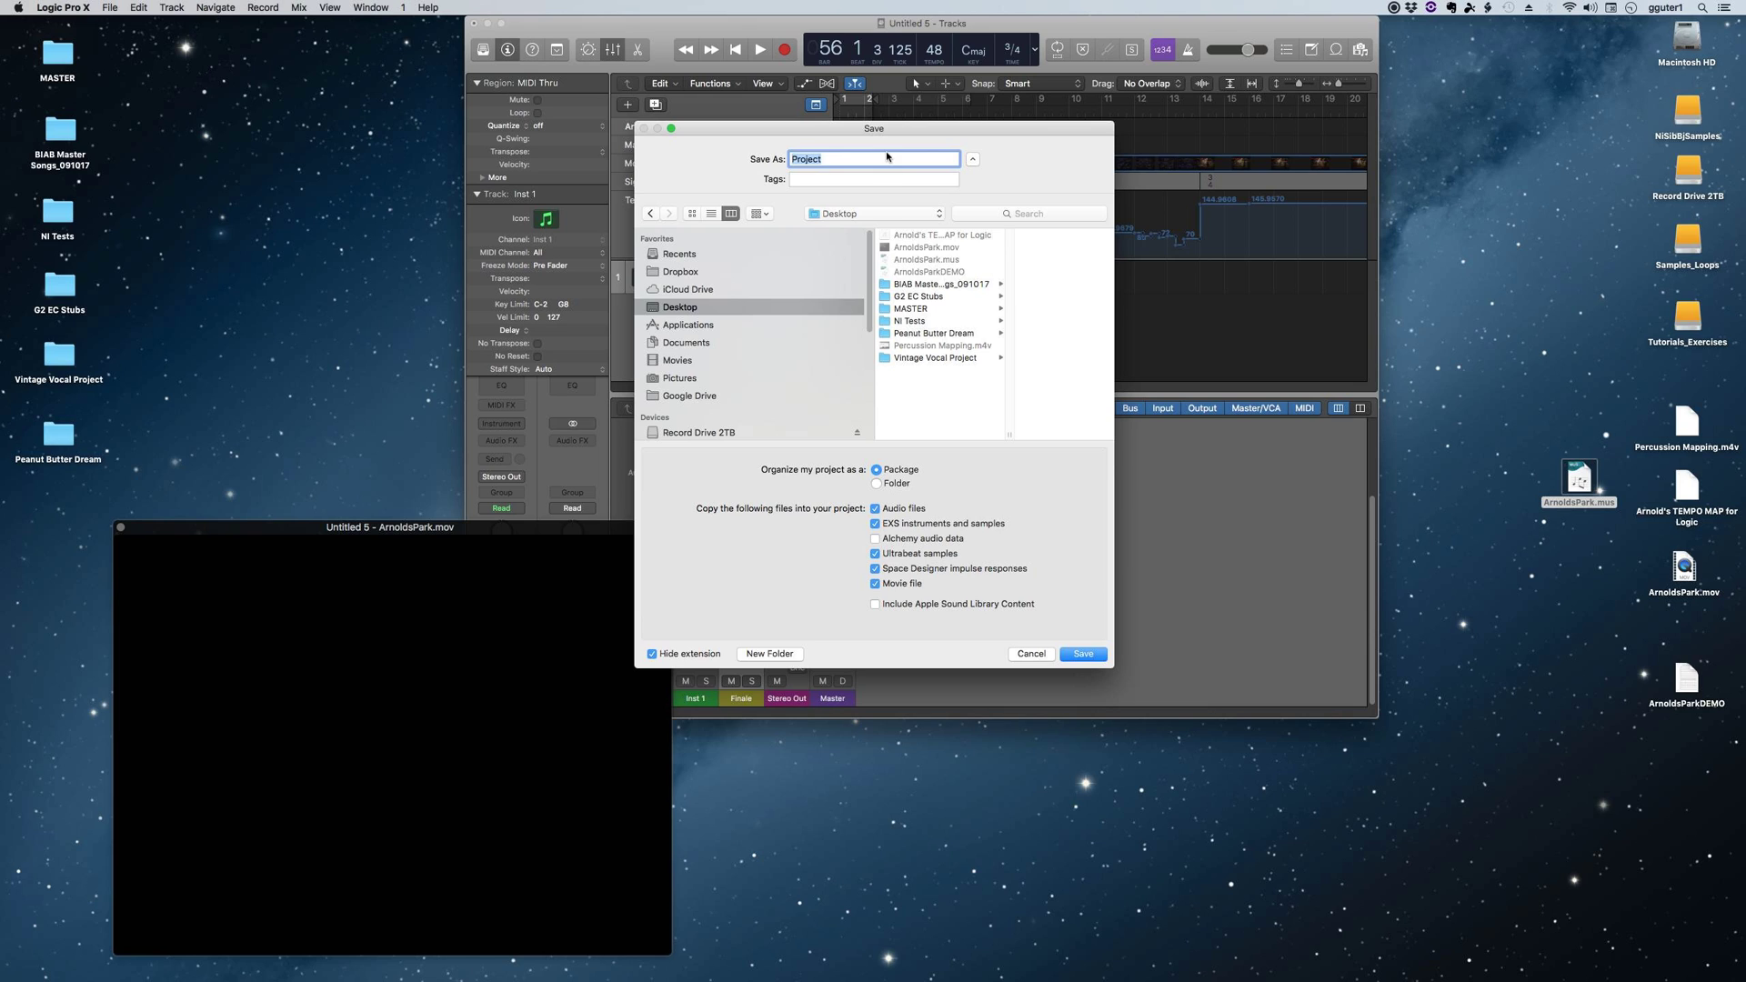
{"action": "left_click", "coordinate": [821, 159]}
{"action": "key", "text": "Return"}
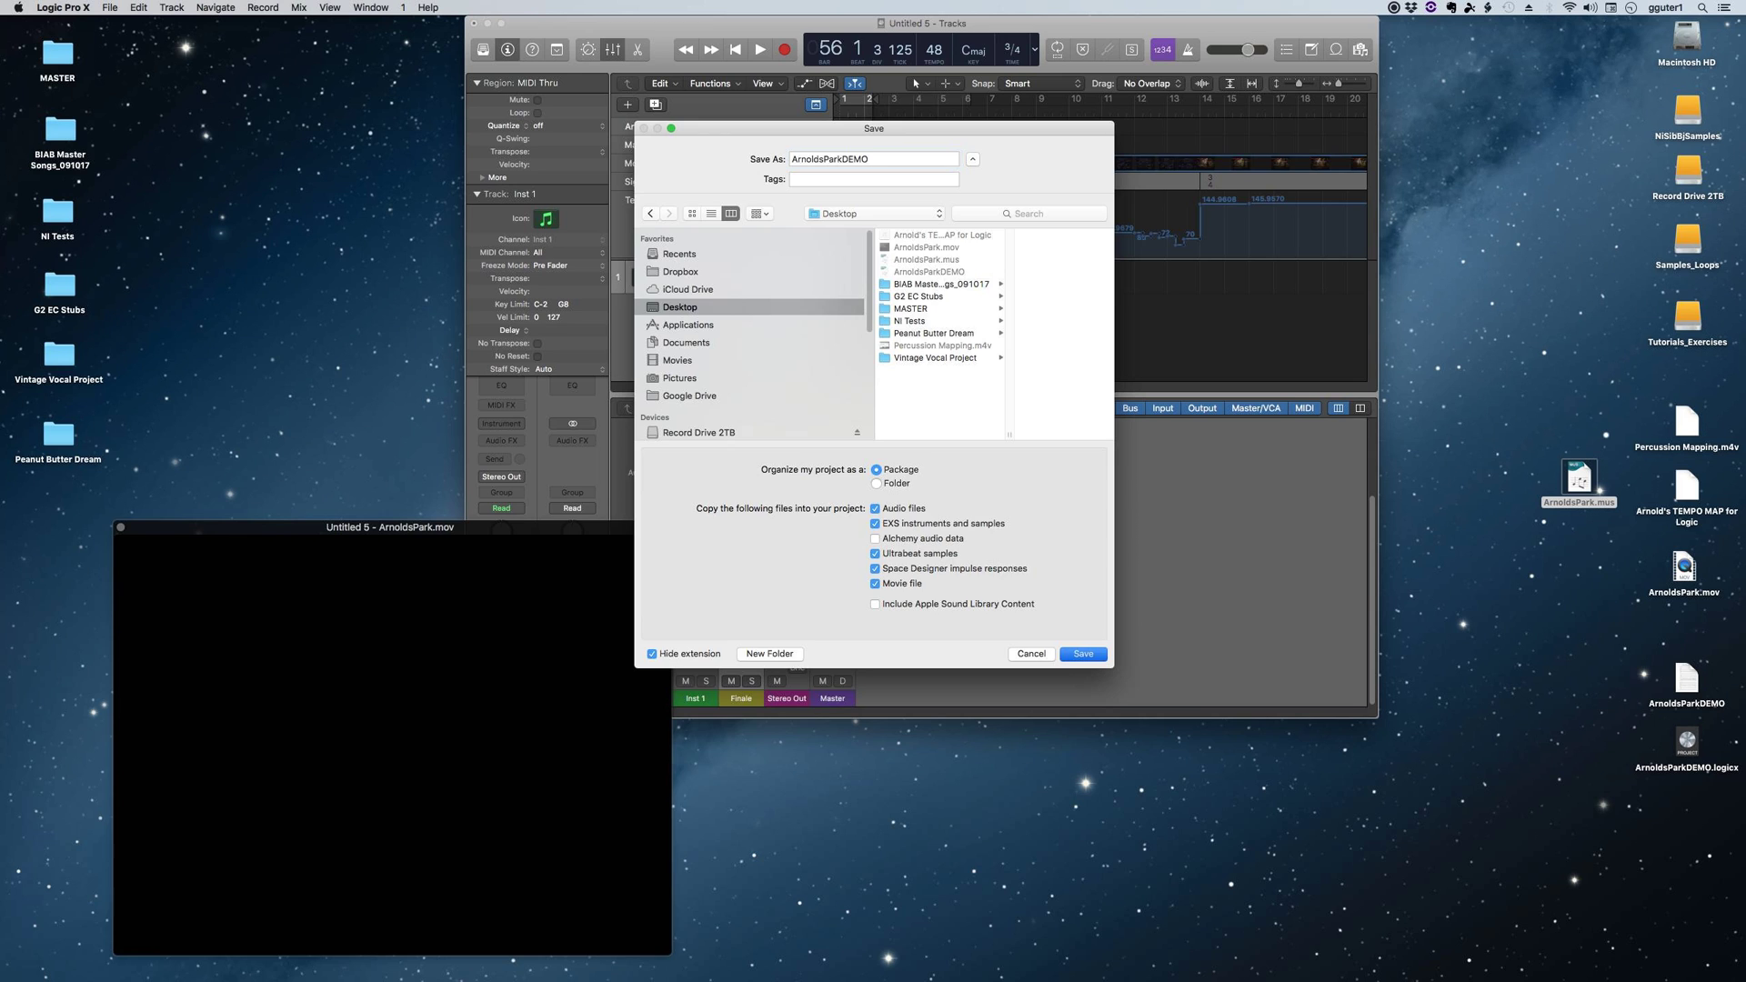
Check the saved ArnoldsParkDEMO file on the desktop, then put Logic Pro X away
{"action": "left_click", "coordinate": [1694, 799]}
{"action": "left_click", "coordinate": [1696, 756]}
{"action": "left_click", "coordinate": [1596, 765]}
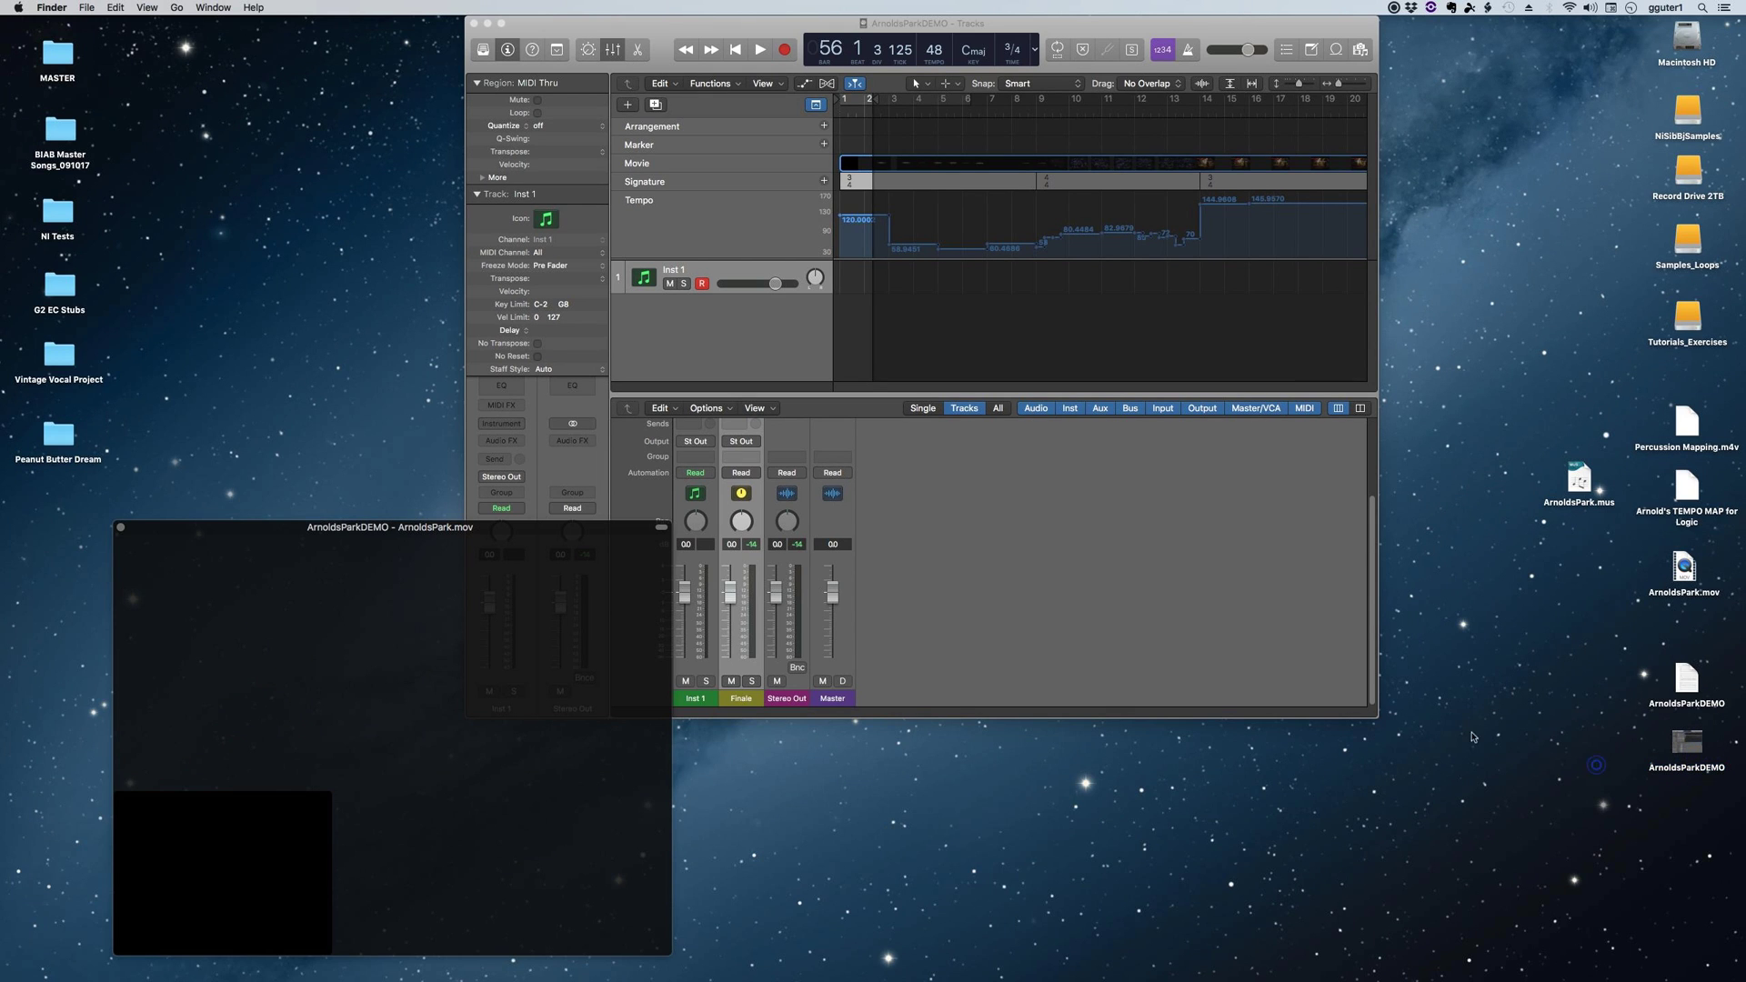
{"action": "left_click", "coordinate": [1293, 614]}
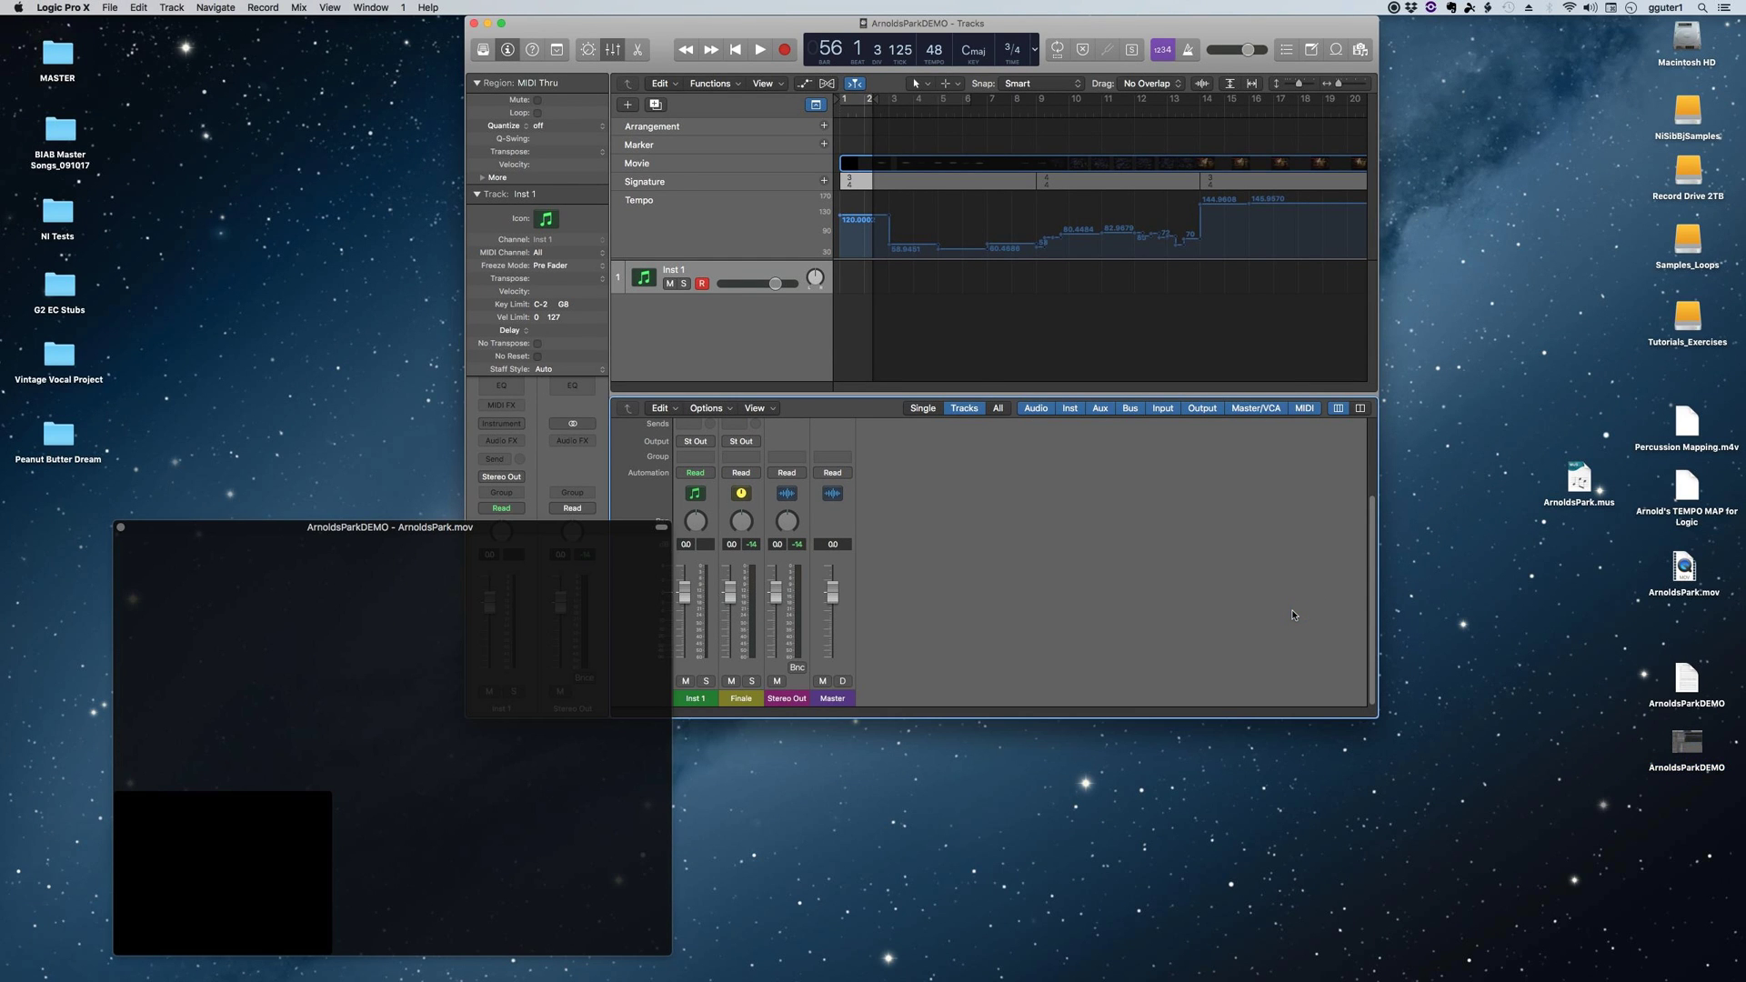
{"action": "key", "text": "super+h"}
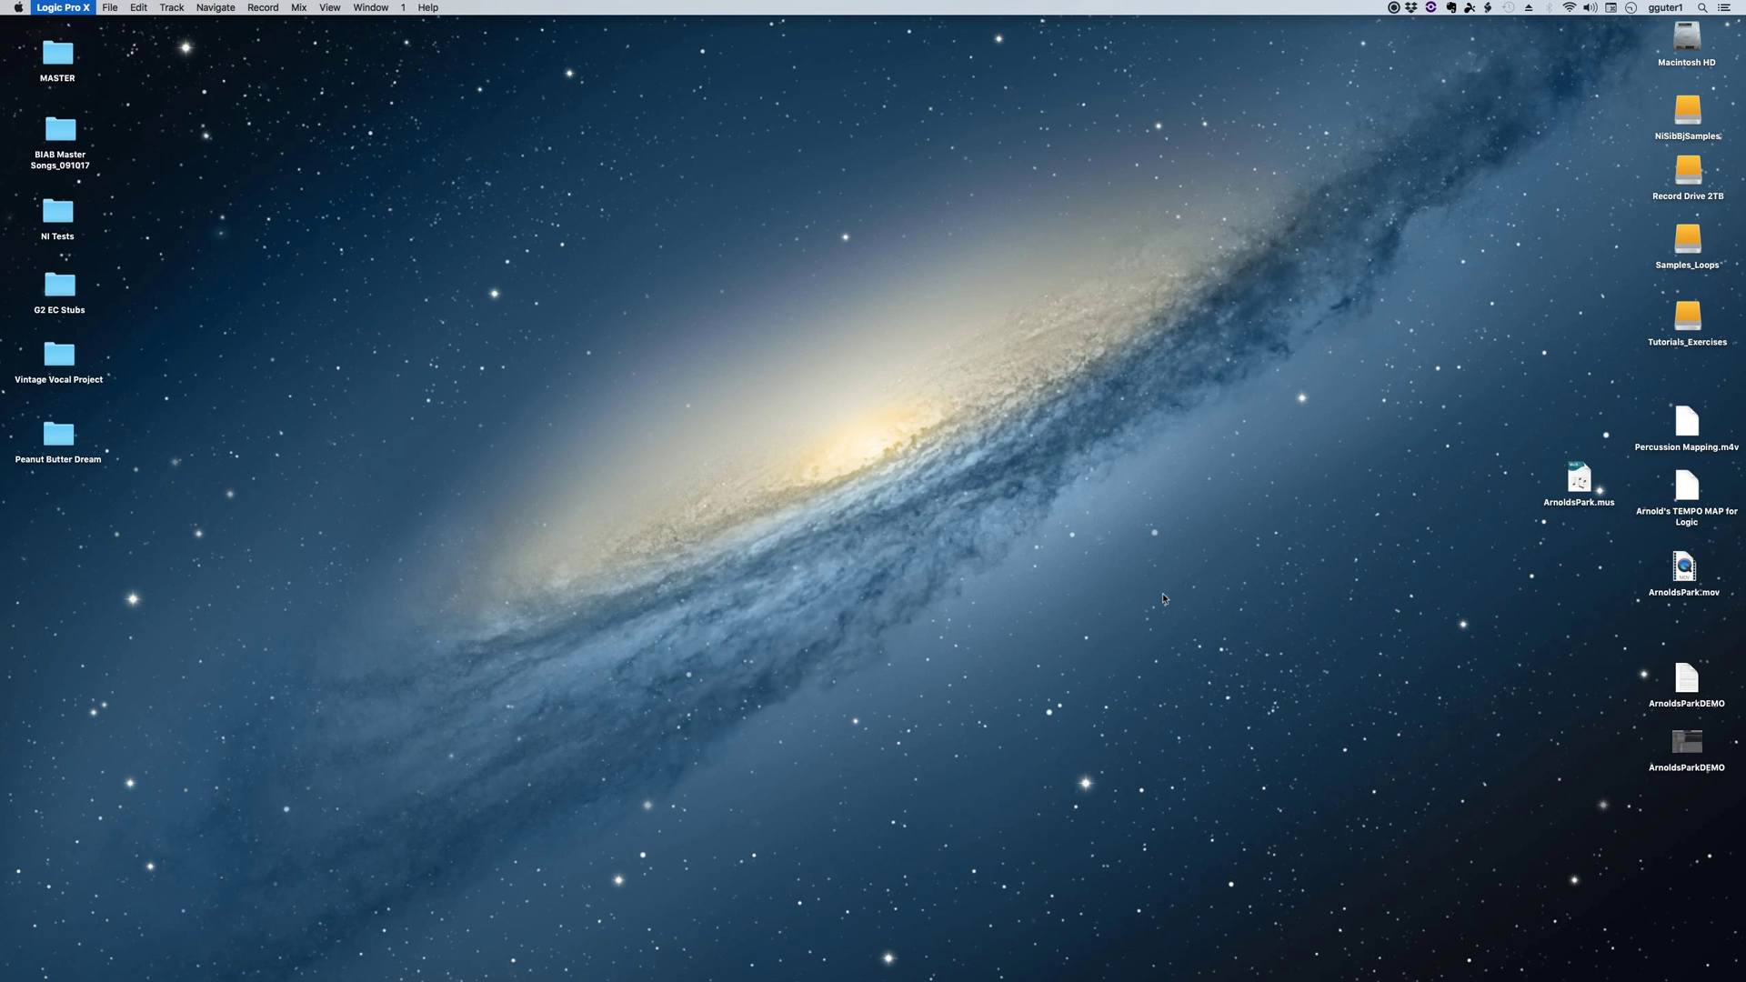